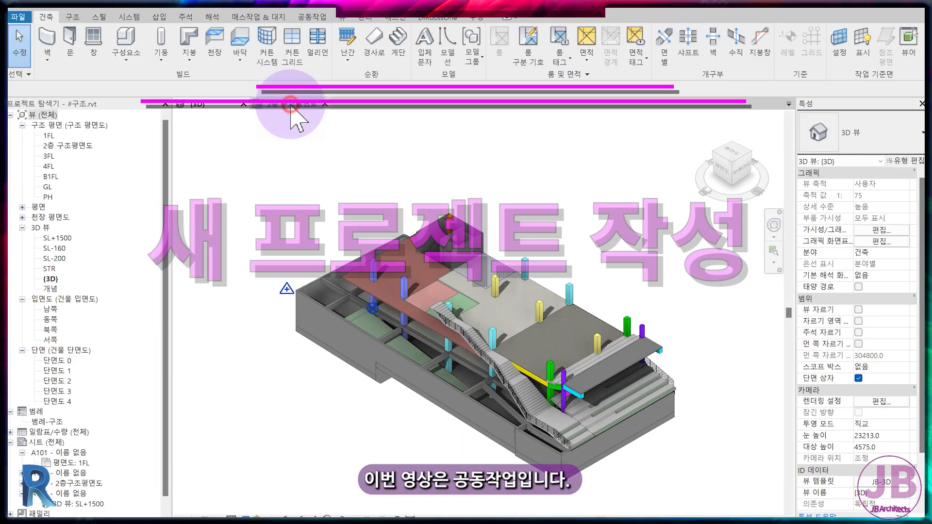
# - Create a new project from the template file 기본-SET-V3.rte
pyautogui.click(290, 104)
pyautogui.click(18, 18)
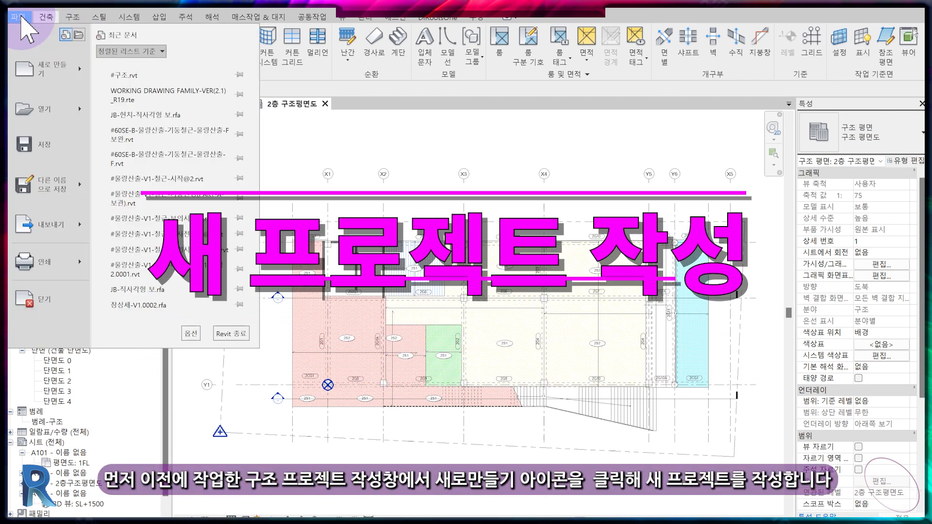
pyautogui.click(41, 69)
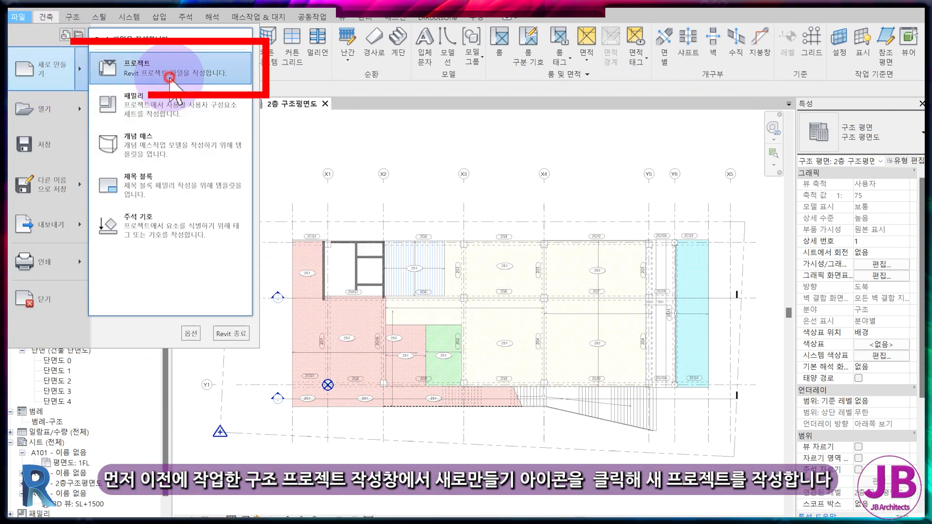
pyautogui.click(169, 77)
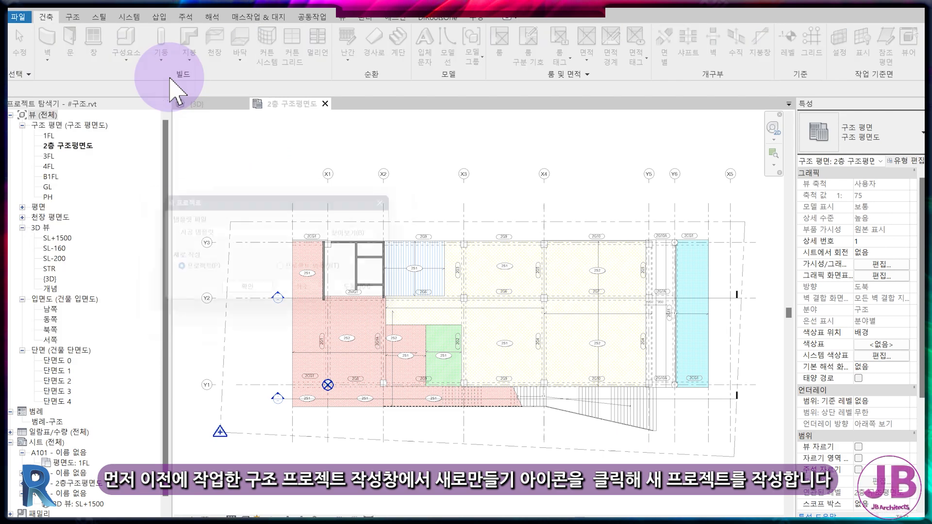
pyautogui.click(366, 233)
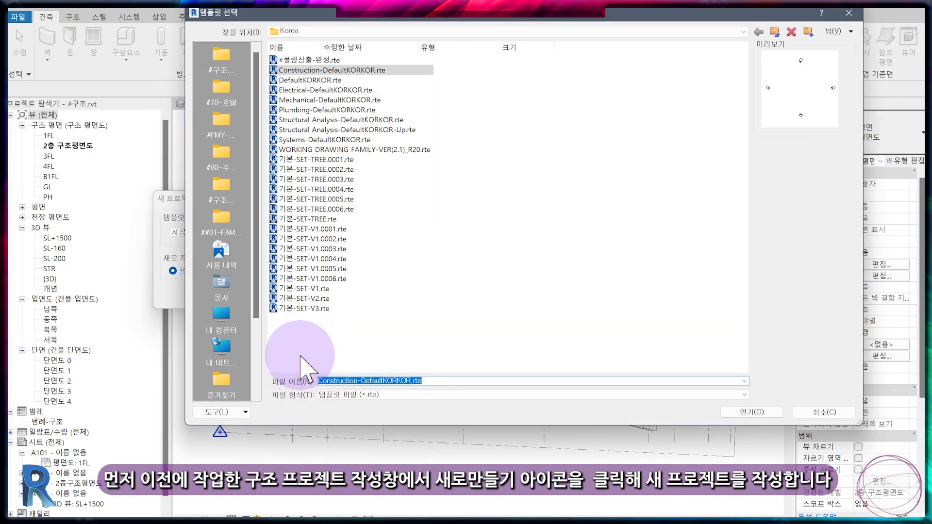
pyautogui.click(304, 309)
pyautogui.click(764, 412)
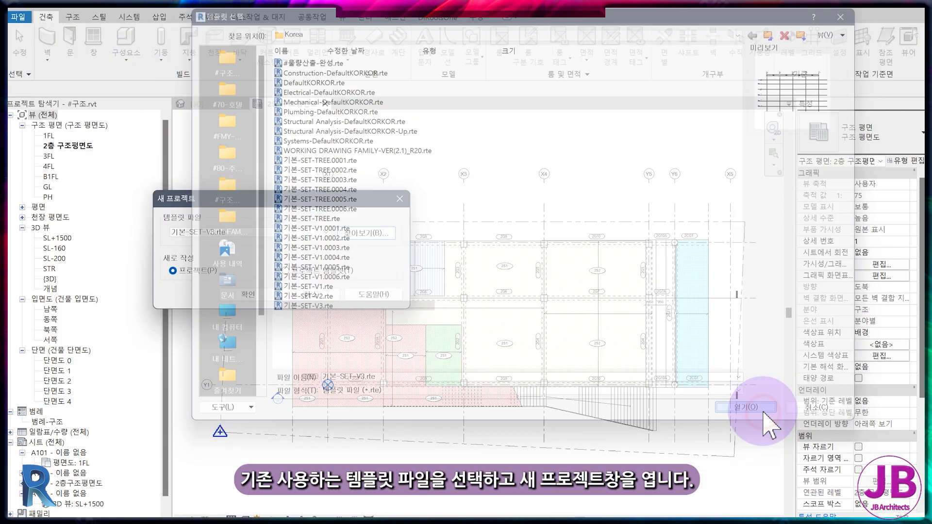
pyautogui.click(234, 295)
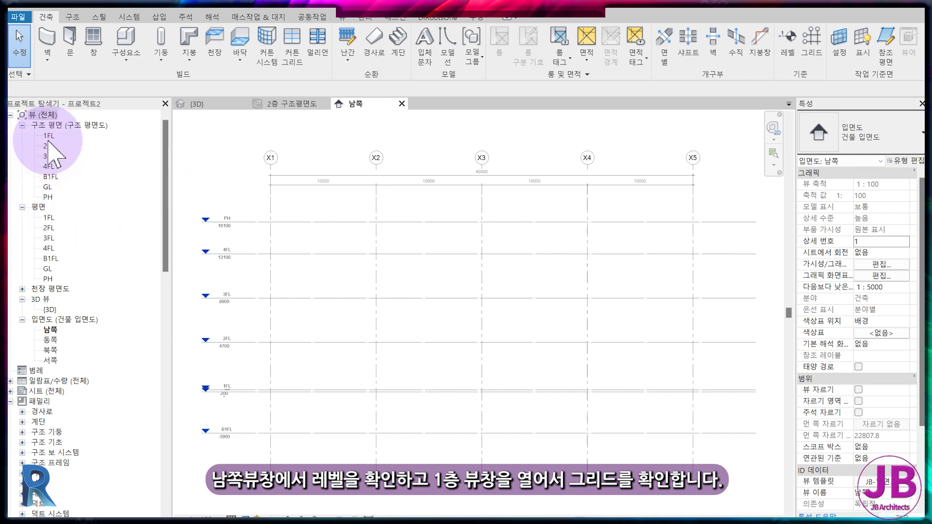
# - Open the 1FL floor plan and turn on the site's survey point (조사점) and project base point (프로젝트 기준점) in its JB-평면도 view template
pyautogui.doubleClick(48, 218)
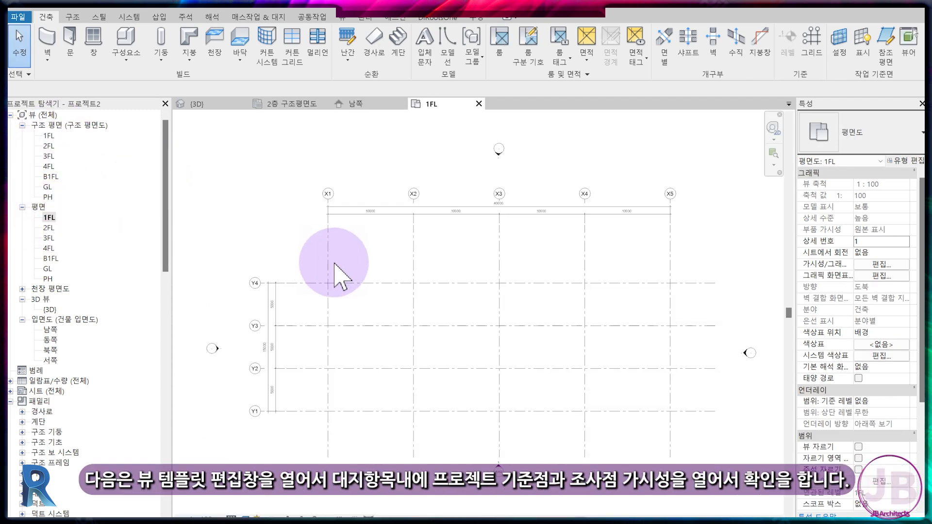
pyautogui.scroll(-5, 913, 410)
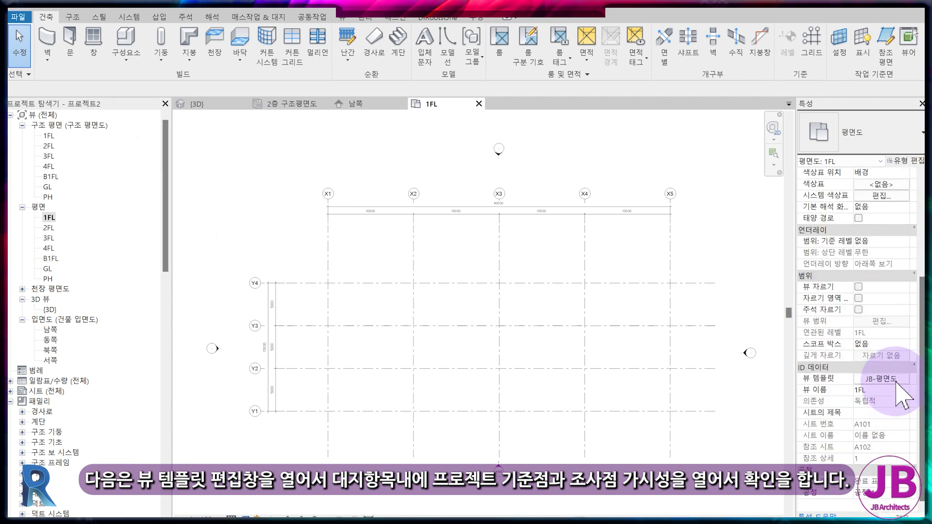
pyautogui.click(896, 384)
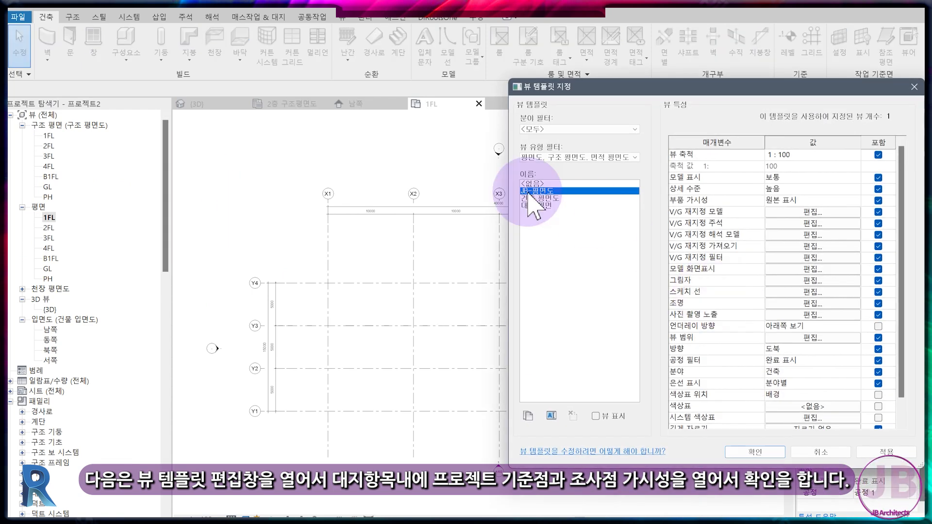
pyautogui.click(820, 212)
pyautogui.click(227, 342)
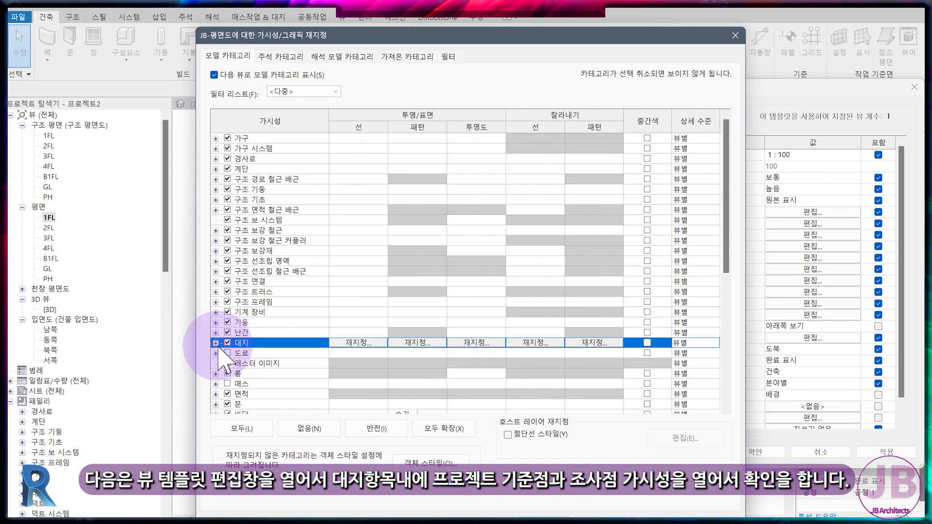
pyautogui.click(214, 342)
pyautogui.scroll(-1, 241, 387)
pyautogui.click(239, 369)
pyautogui.click(239, 343)
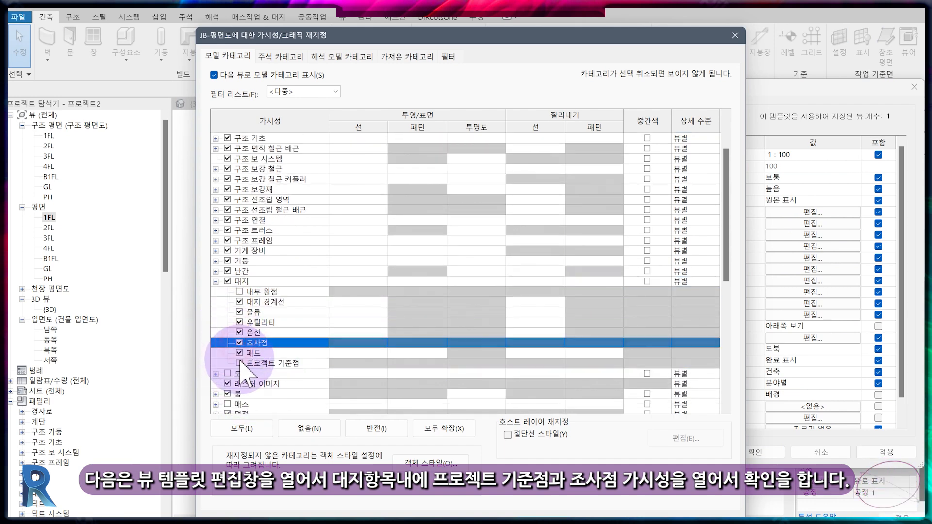
pyautogui.click(240, 363)
pyautogui.click(541, 523)
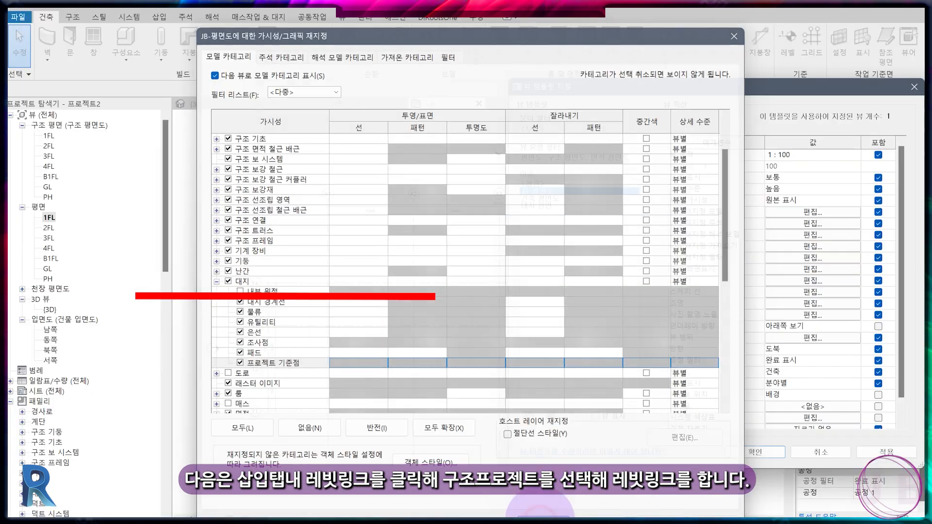
pyautogui.click(745, 449)
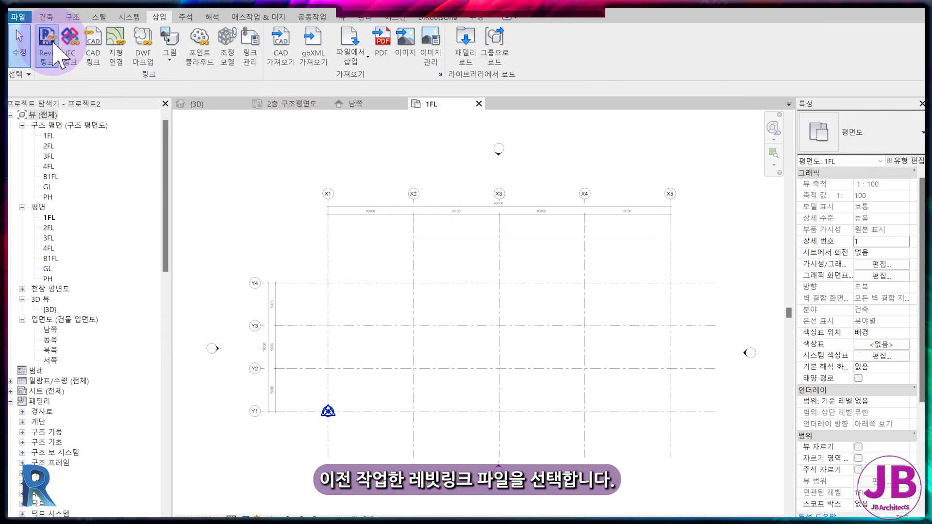
# - Try to link the structural model #구조.rvt from the #80-주민자치센터 folder into the 1FL floor plan
pyautogui.click(57, 54)
pyautogui.click(257, 274)
pyautogui.click(330, 232)
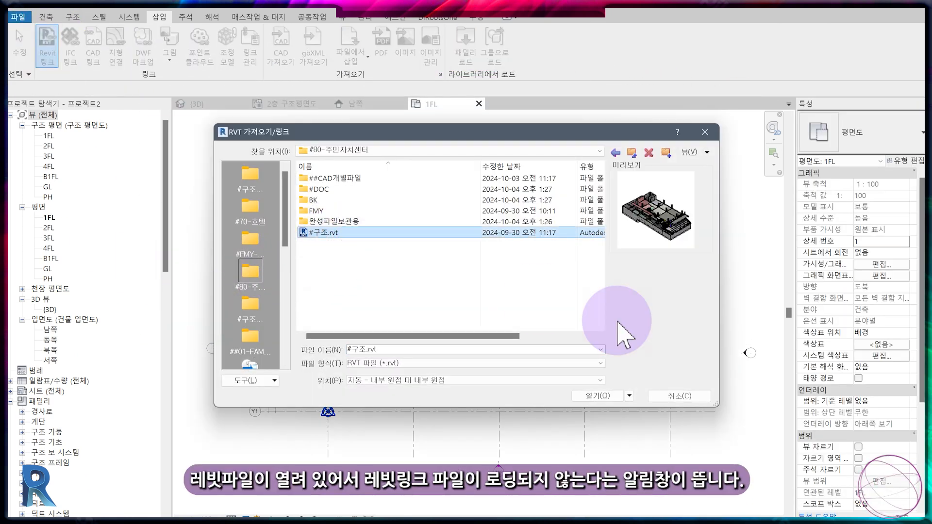
pyautogui.click(601, 396)
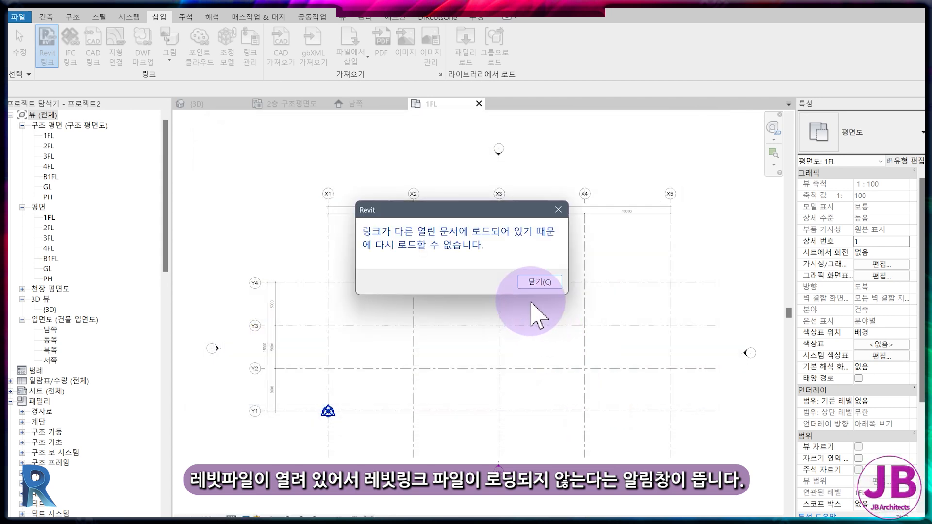
pyautogui.click(537, 292)
# - Close the structural project's open views and link #구조.rvt into the 1FL plan, positioned automatically internal origin to internal origin
pyautogui.click(246, 103)
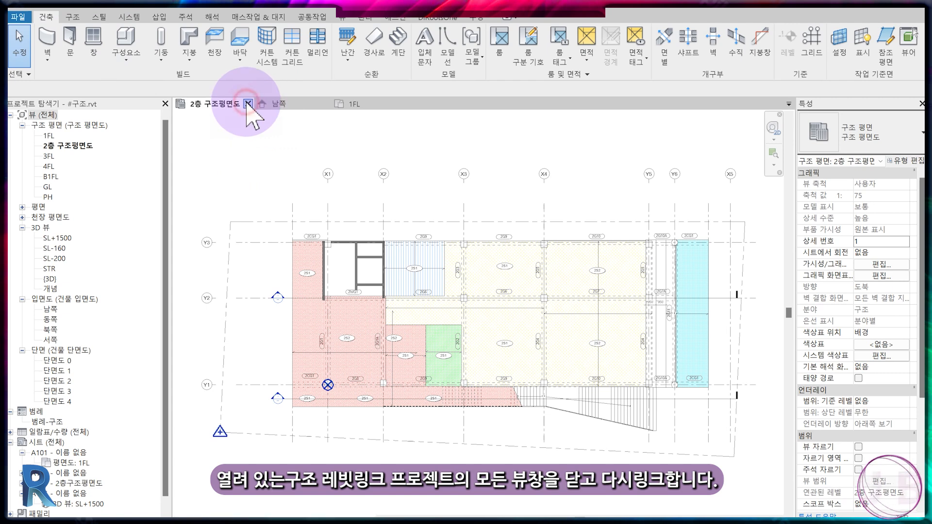
pyautogui.click(247, 103)
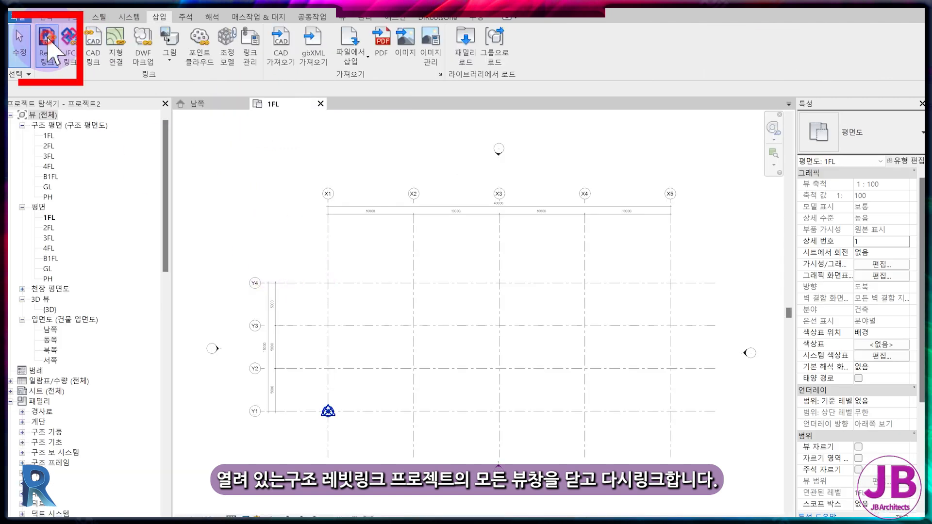
pyautogui.click(48, 46)
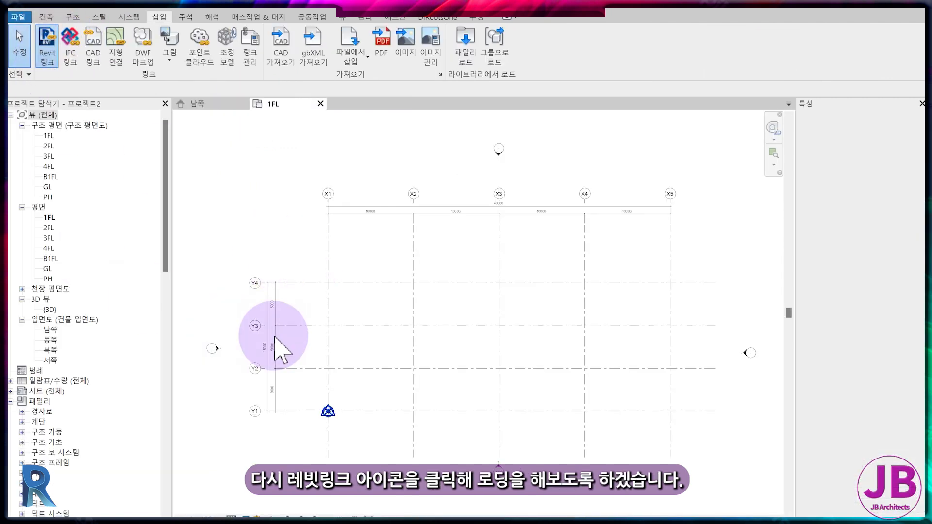
pyautogui.click(321, 243)
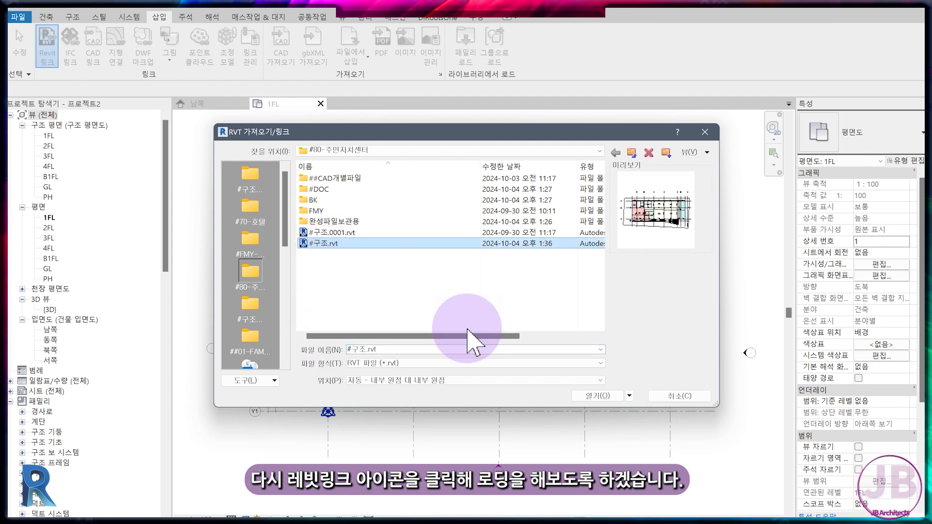
pyautogui.click(595, 394)
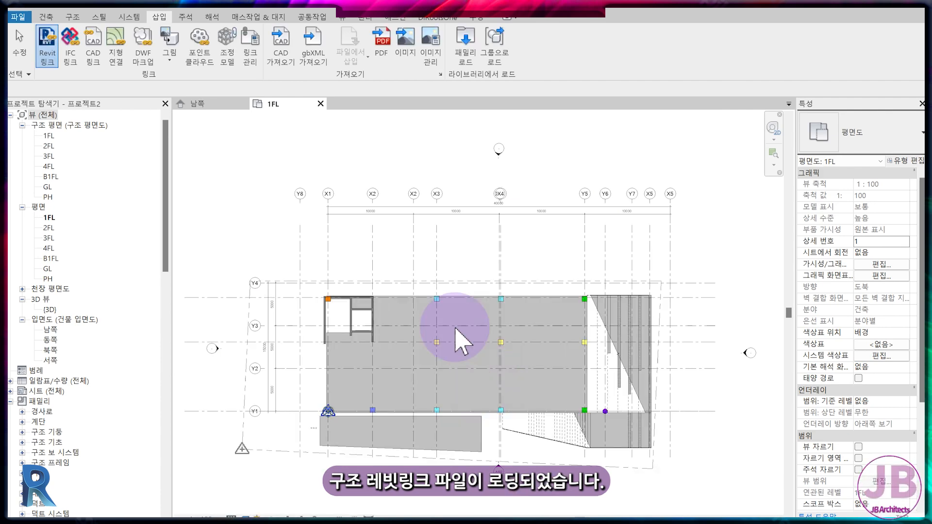
pyautogui.click(464, 293)
pyautogui.press('Escape')
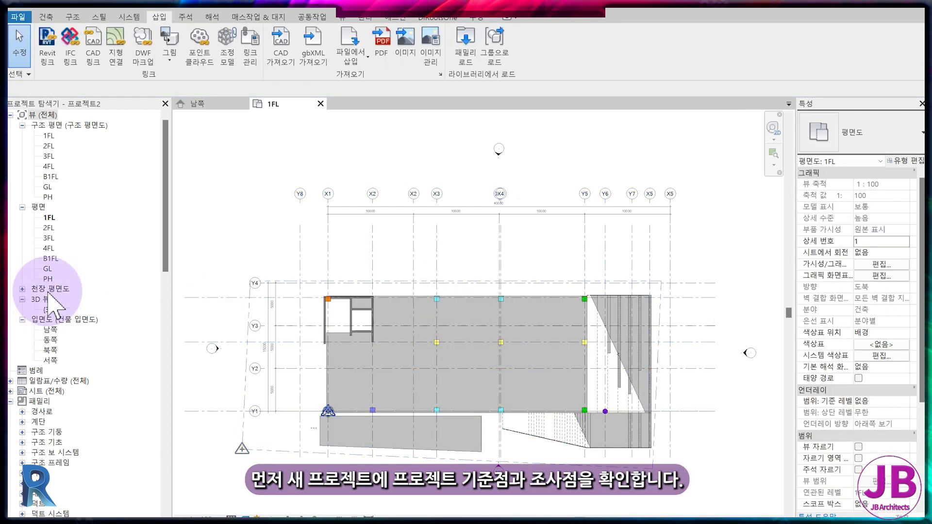
# - Check the linked structural model's properties in the {3D} view and return to the 1FL floor plan
pyautogui.doubleClick(54, 312)
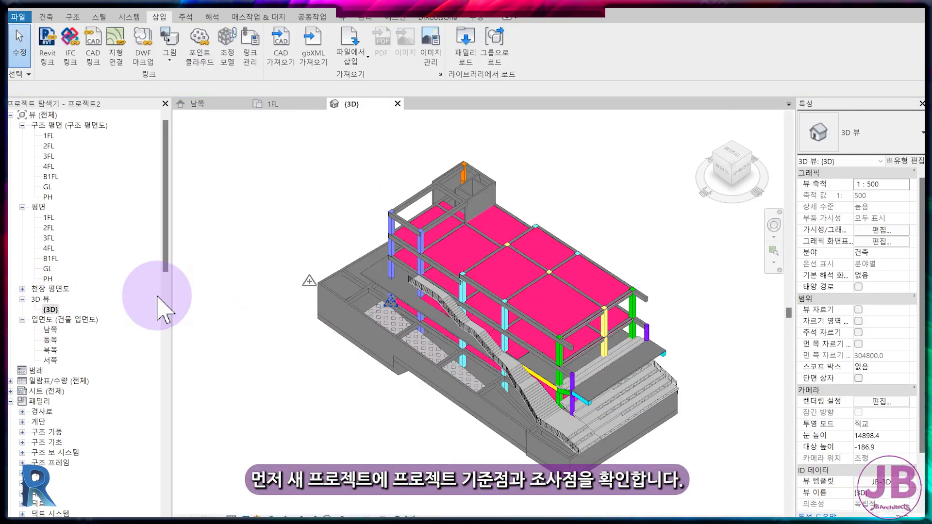
pyautogui.click(467, 284)
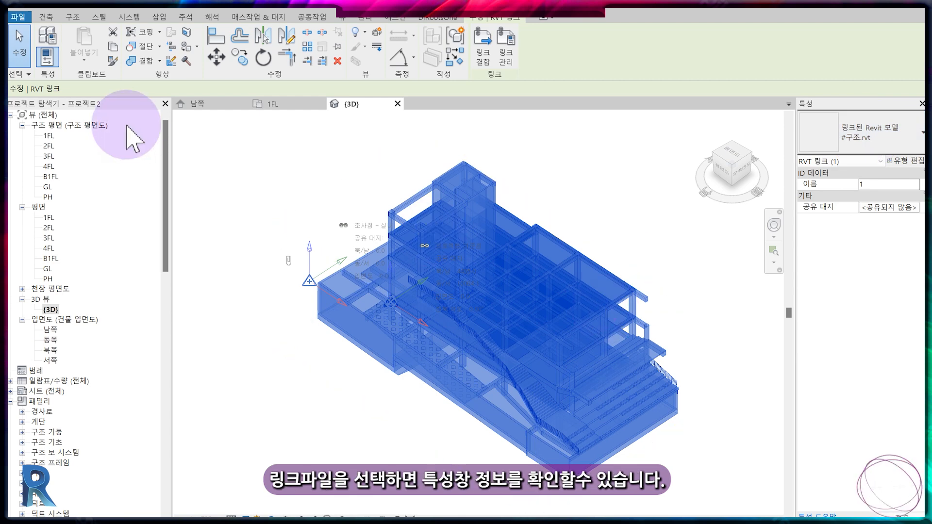
pyautogui.click(280, 107)
pyautogui.press('Escape')
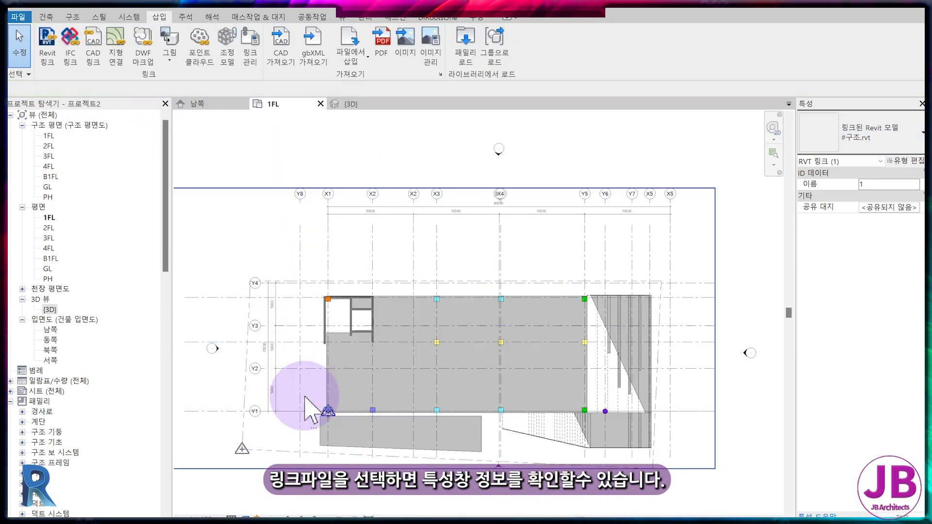
# - Examine the coordinates of the project base point at the X1/Y1 grid intersection in the 1FL plan
pyautogui.moveTo(304, 396); pyautogui.dragTo(388, 313, button='middle')
pyautogui.scroll(5, 388, 313)
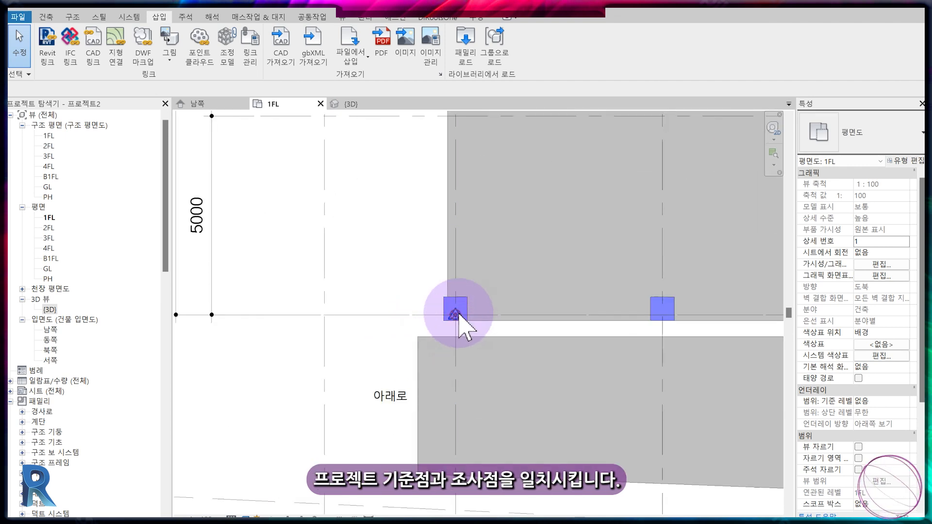
pyautogui.click(458, 313)
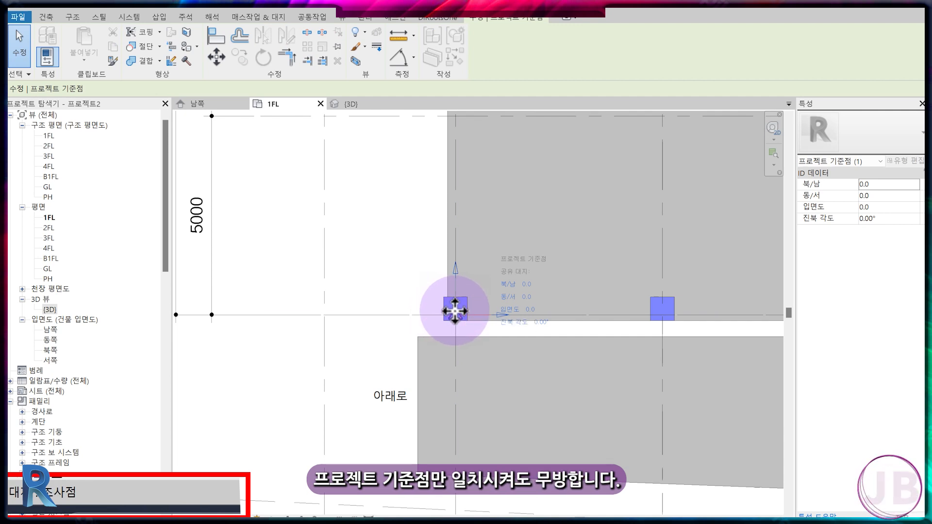
pyautogui.press('Escape')
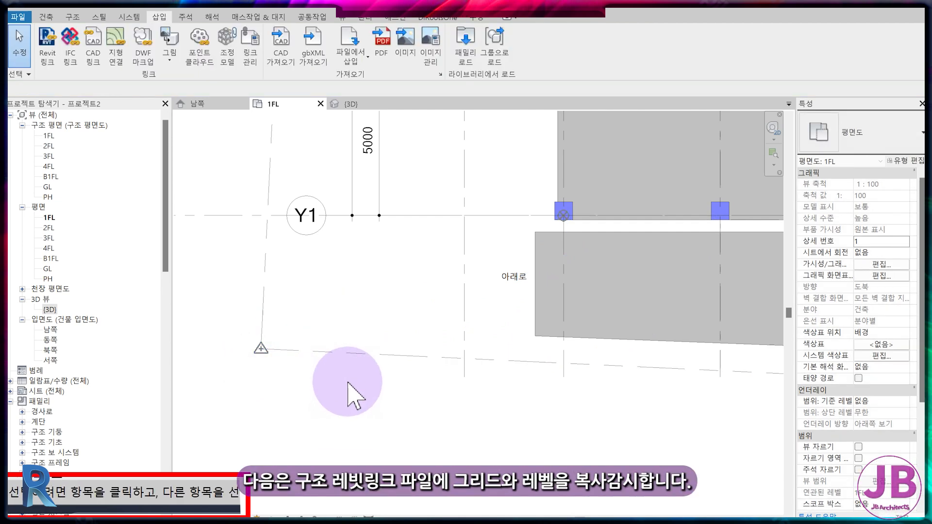
# - Select every grid of the host project starting from grid X1 in the 1FL plan, and delete them all
pyautogui.scroll(-4, 345, 391)
pyautogui.moveTo(437, 371); pyautogui.dragTo(363, 404, button='middle')
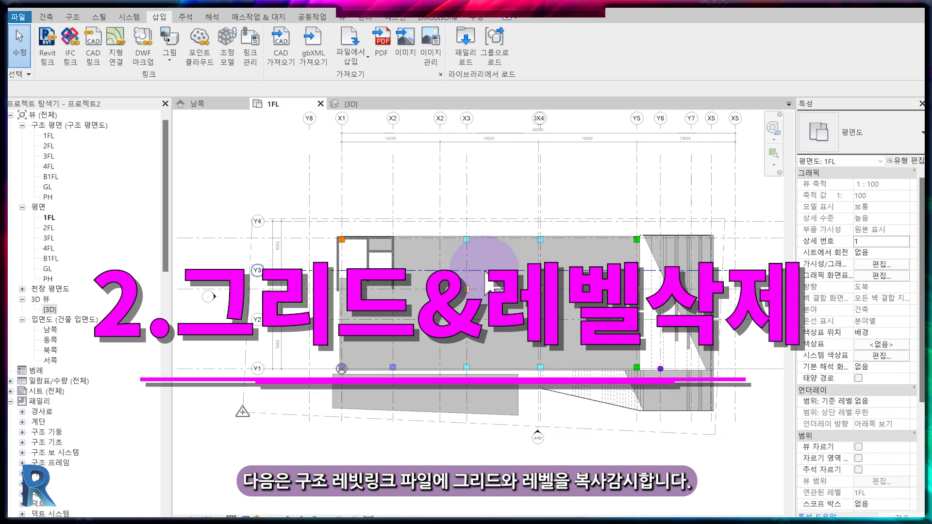
pyautogui.click(342, 172)
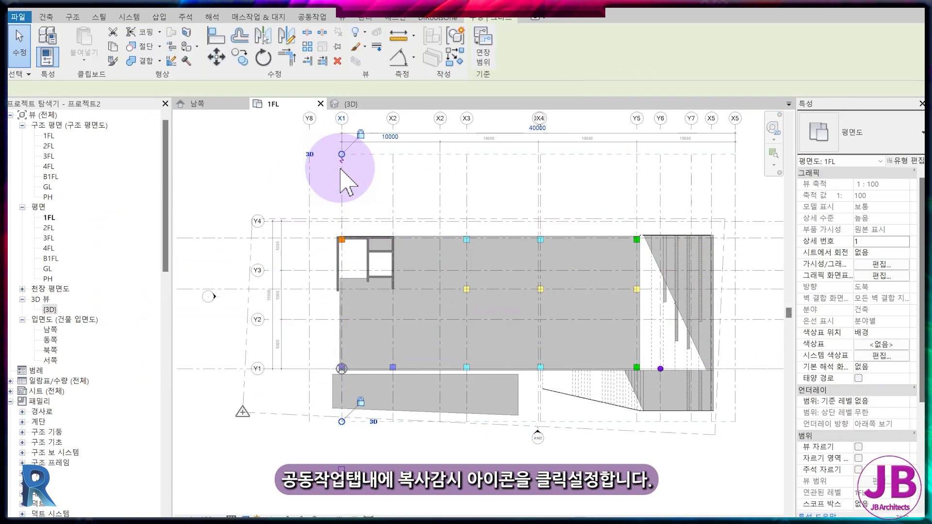
pyautogui.rightClick(341, 170)
pyautogui.moveTo(473, 350)
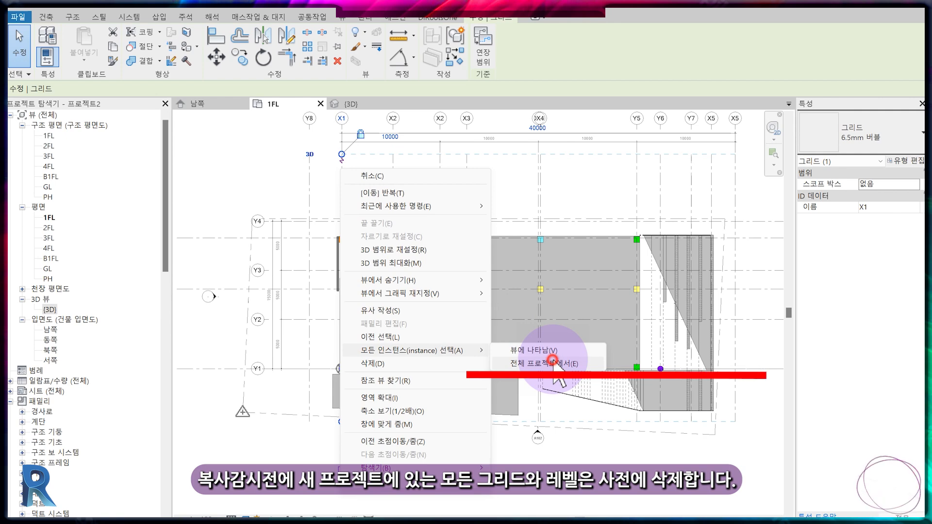
pyautogui.click(552, 362)
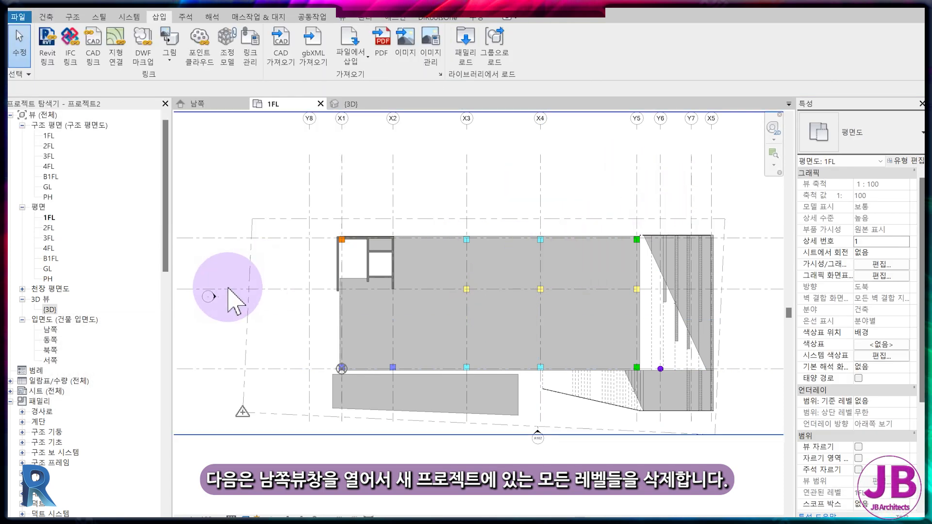
# - Select every level of the host project from the 남쪽 elevation and delete them all, accepting the removal of their dependent views
pyautogui.doubleClick(53, 330)
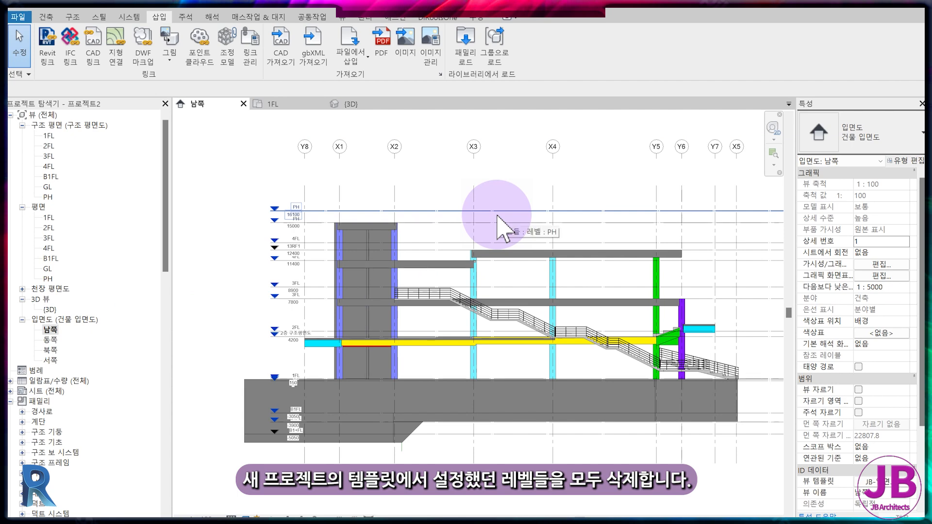
pyautogui.click(497, 215)
pyautogui.rightClick(316, 207)
pyautogui.moveTo(419, 410)
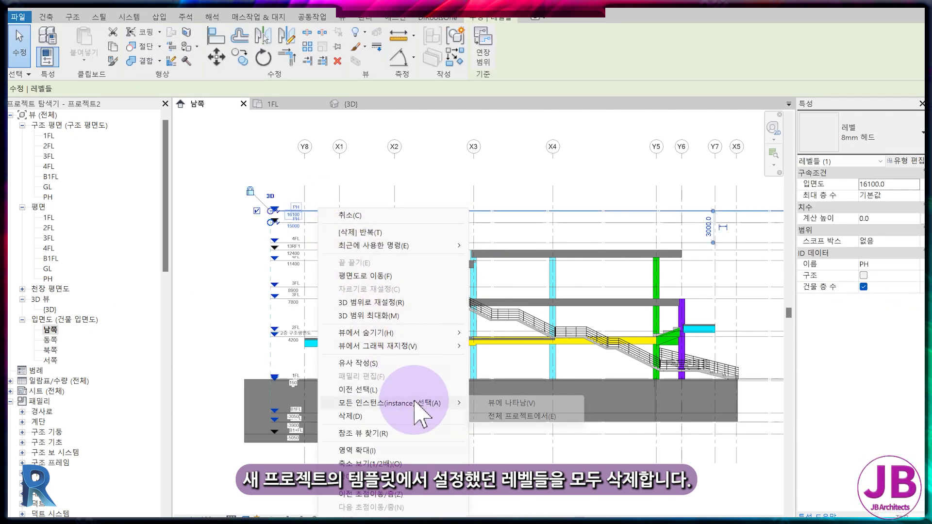
pyautogui.click(521, 416)
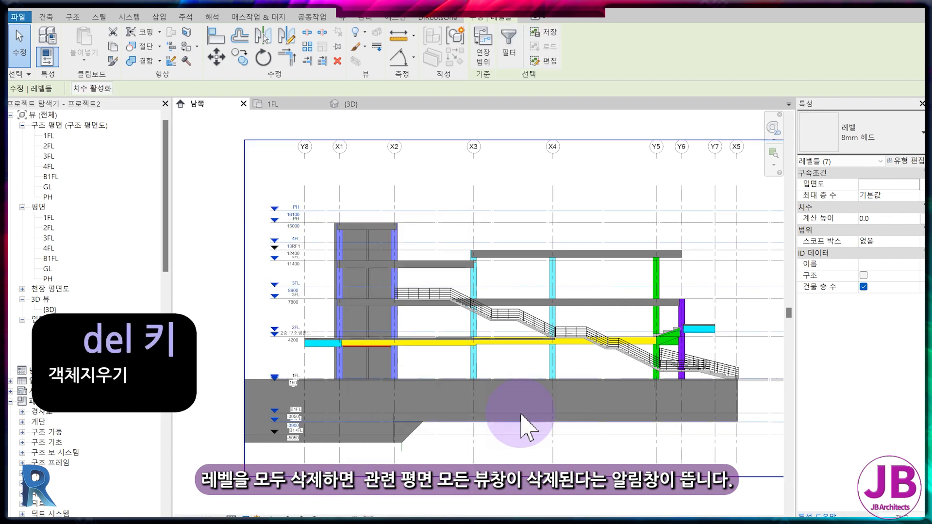
pyautogui.press('Delete')
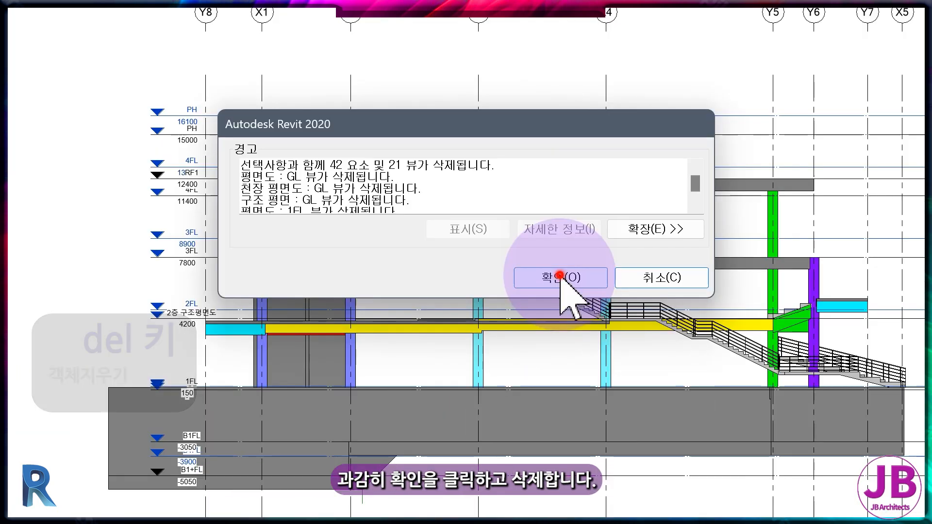
pyautogui.click(524, 310)
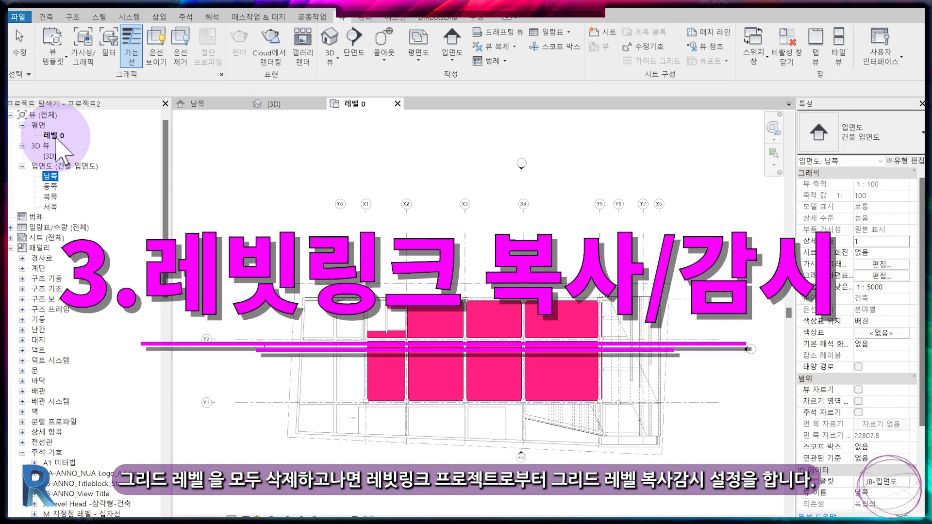
# - Start a Copy/Monitor session on the linked structural model from the 레벨 0 floor plan
pyautogui.click(54, 136)
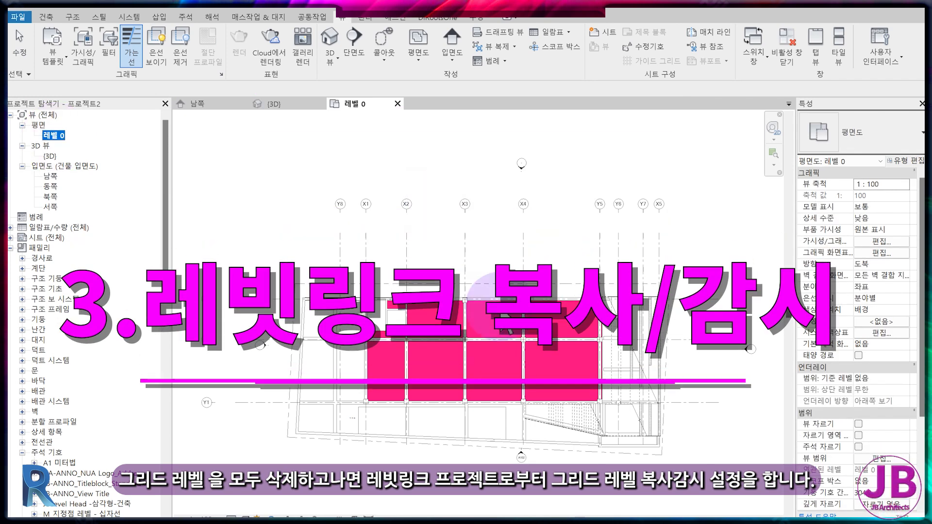
pyautogui.click(311, 18)
pyautogui.click(549, 54)
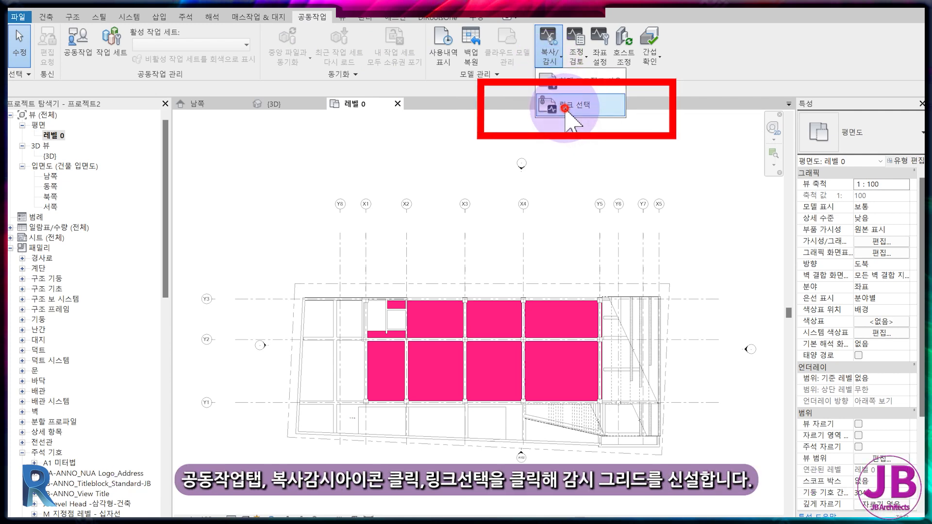
pyautogui.click(565, 108)
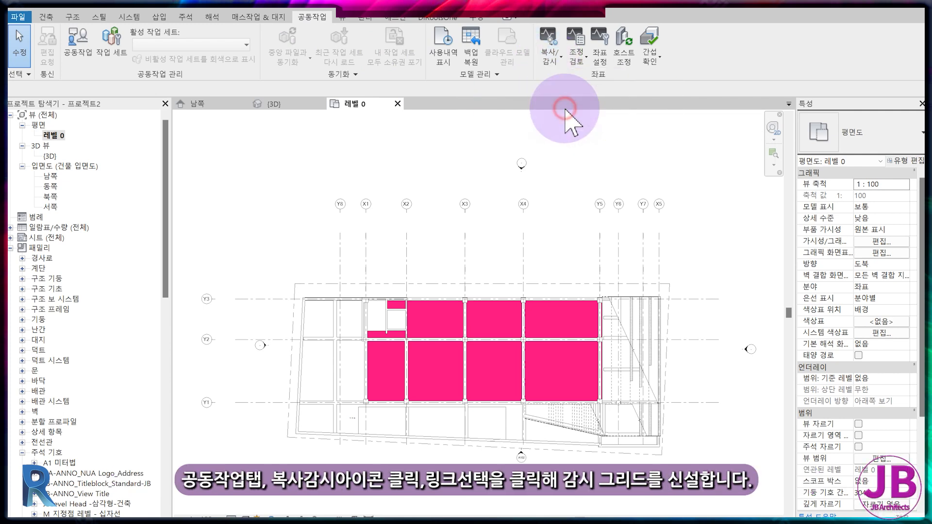
pyautogui.click(527, 257)
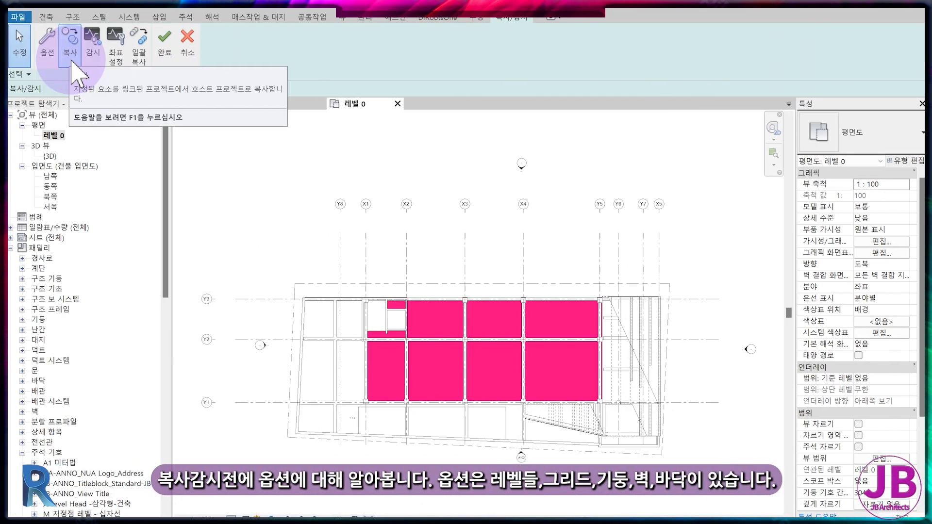
# - Examine the Copy/Monitor options for levels, grids, columns, walls and floors, including type mappings and additional copy parameters
pyautogui.click(50, 50)
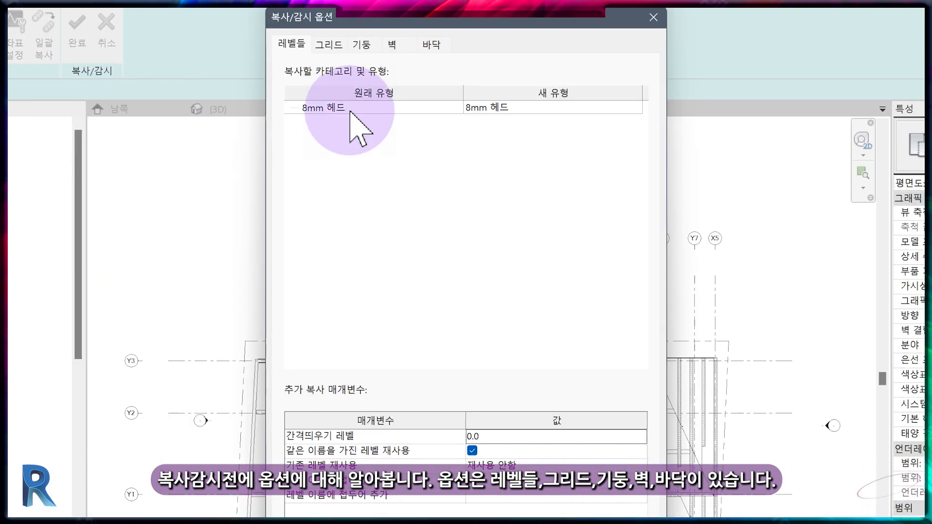
pyautogui.click(330, 45)
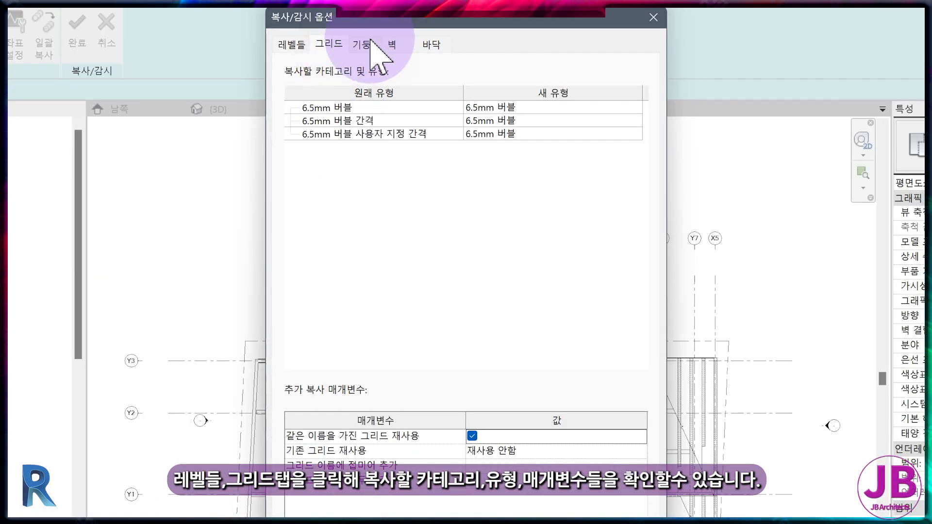
pyautogui.click(367, 43)
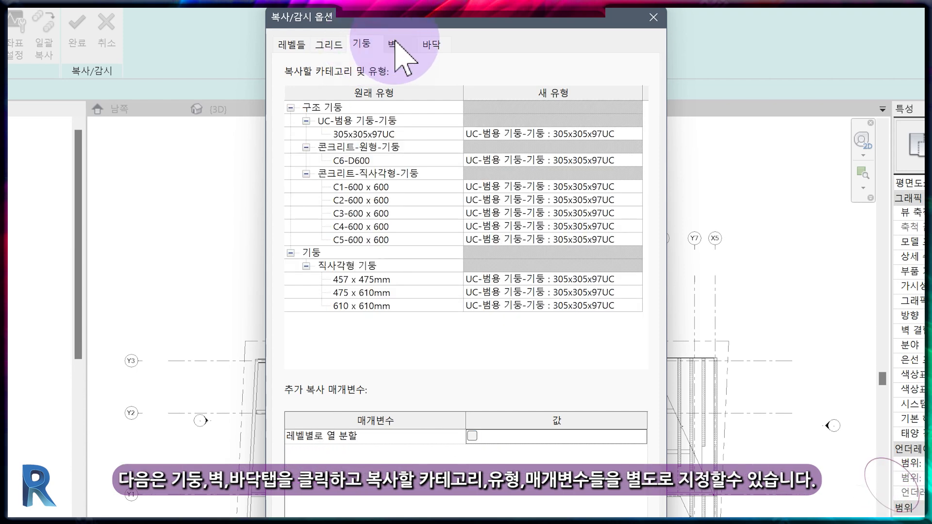
pyautogui.click(393, 43)
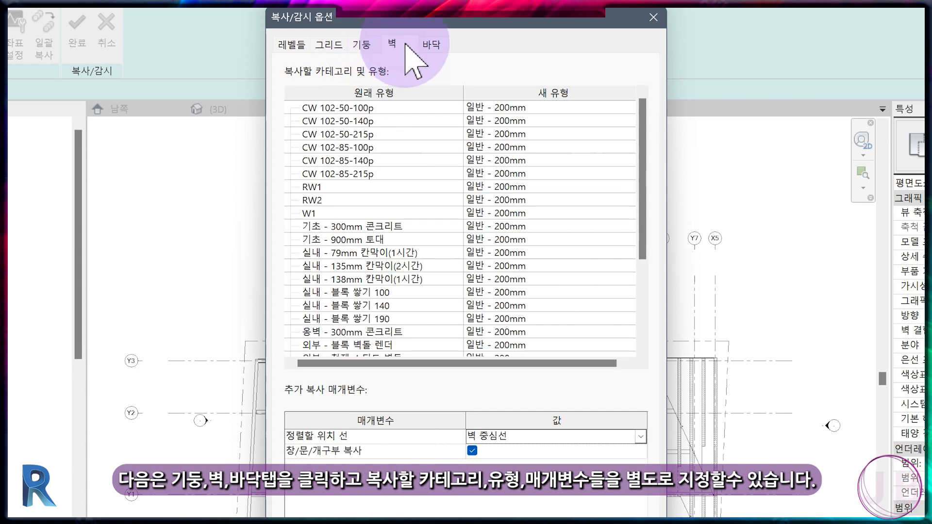
pyautogui.click(431, 45)
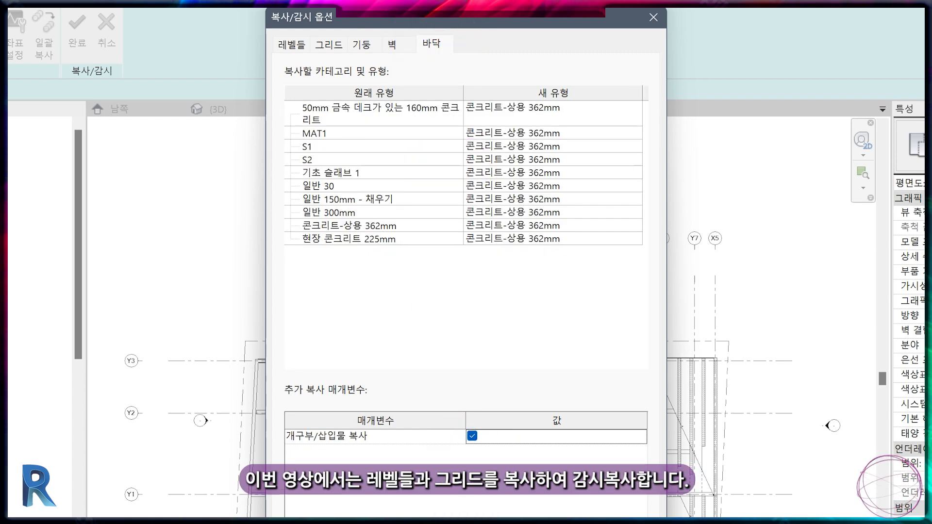
pyautogui.click(330, 44)
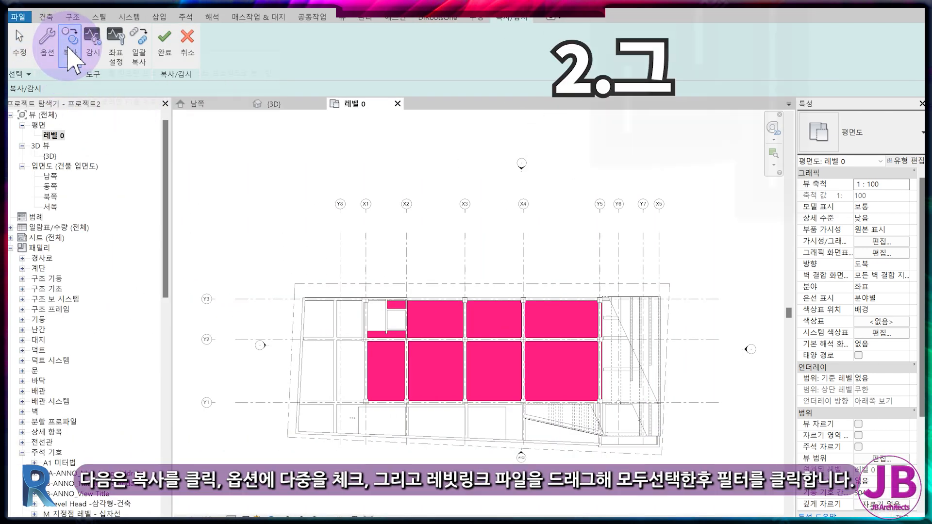
# - Copy the linked model's grids into the host with multiple selection, filtering the window selection down to the 그리드 category only
pyautogui.click(68, 46)
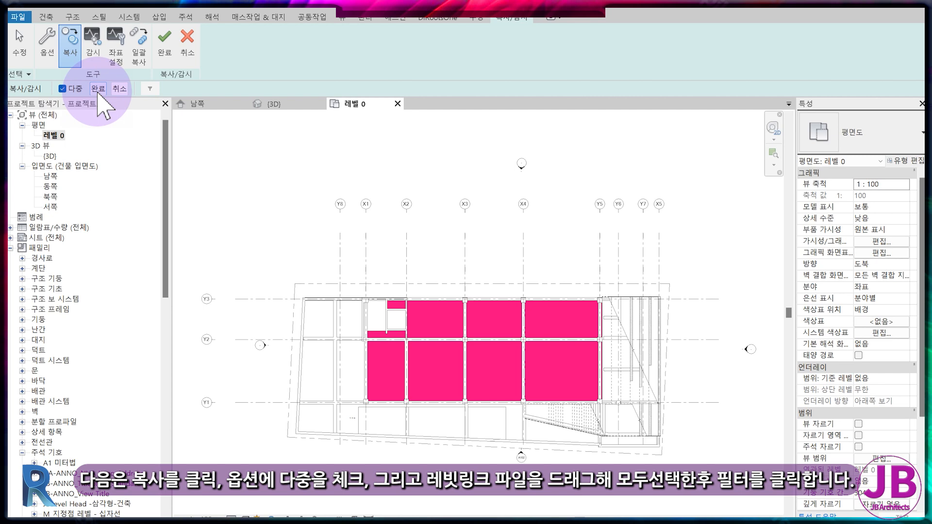
pyautogui.moveTo(731, 236); pyautogui.dragTo(249, 461)
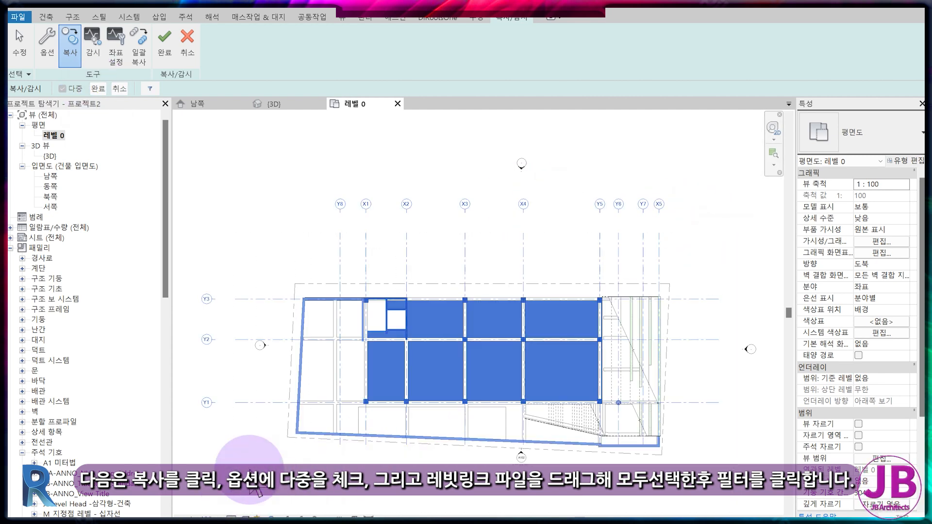
pyautogui.click(150, 89)
pyautogui.click(533, 218)
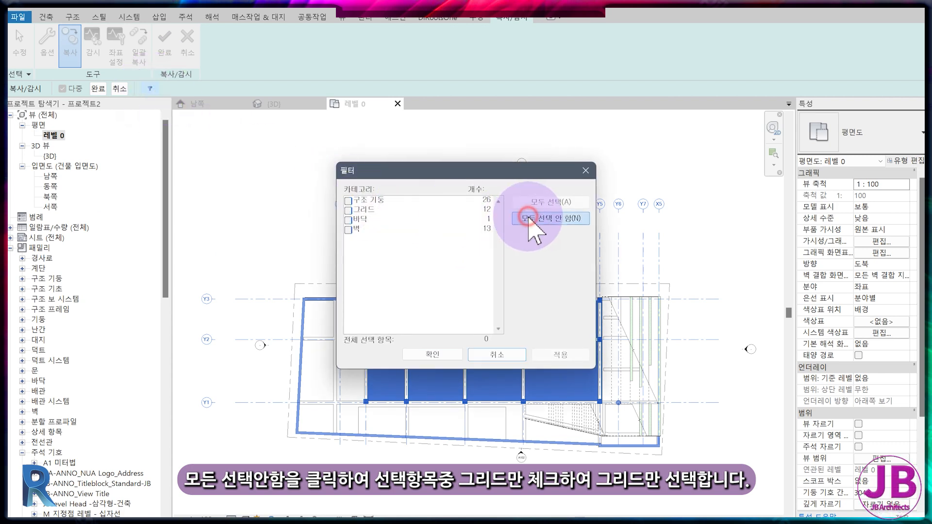
pyautogui.click(356, 210)
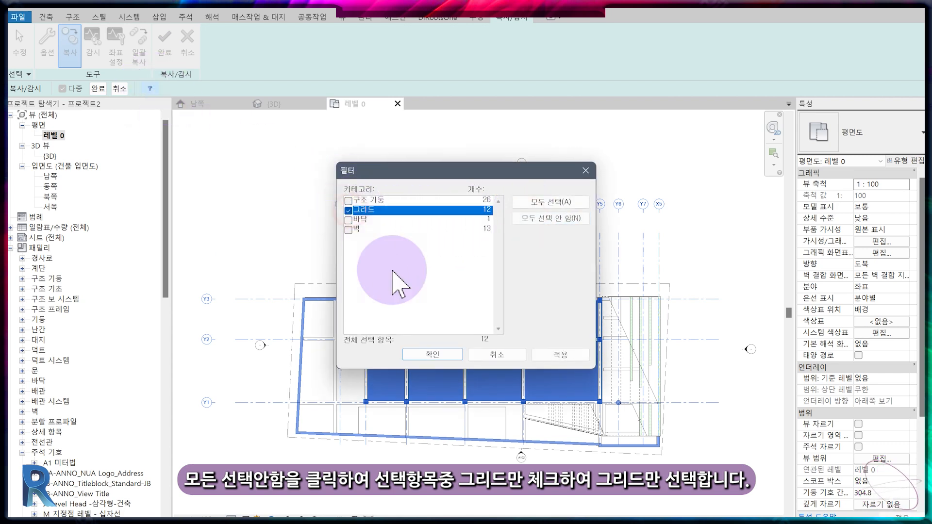
pyautogui.click(420, 354)
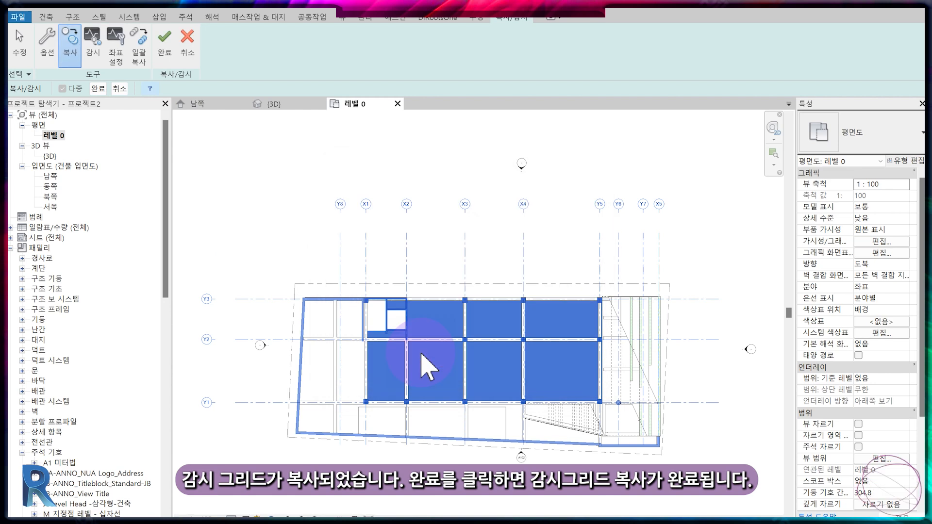
pyautogui.click(99, 89)
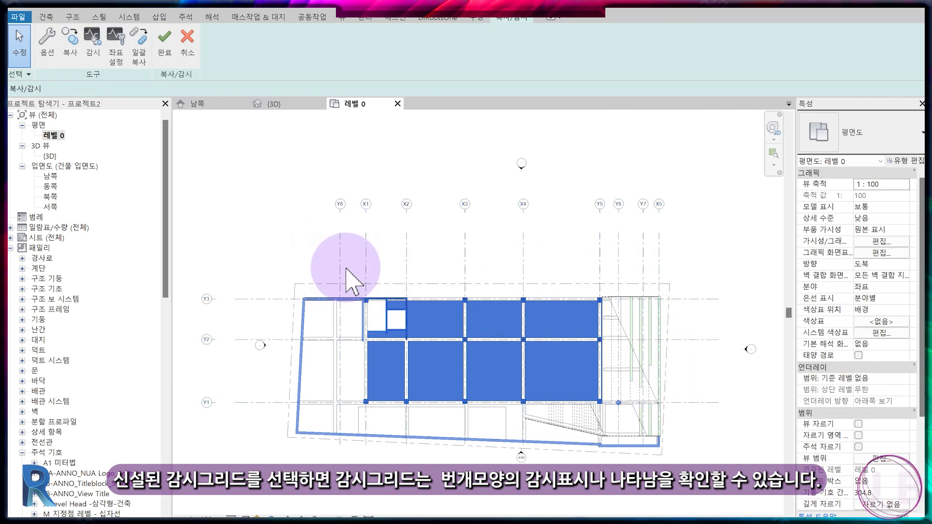
# - Check the monitor mark on grid X1 in the 레벨 0 plan and finish the Copy/Monitor session
pyautogui.click(338, 264)
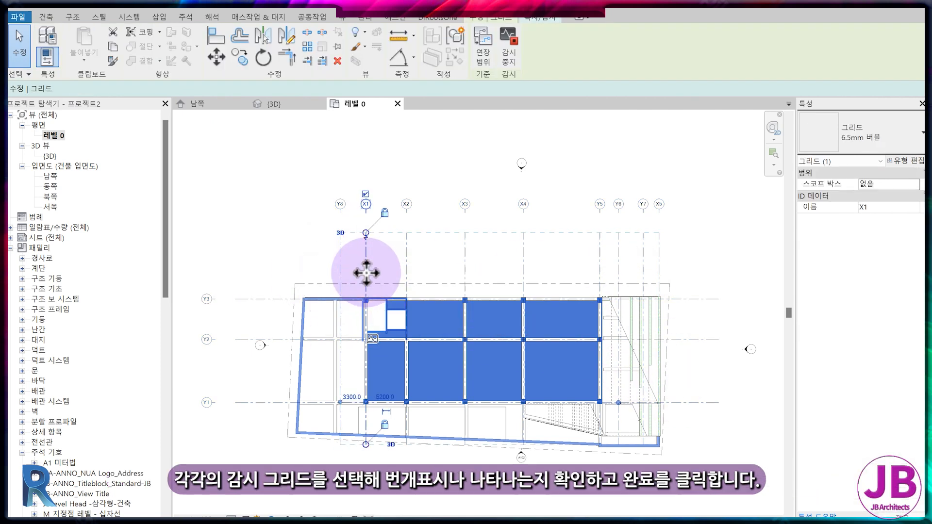
pyautogui.press('Escape')
pyautogui.click(159, 40)
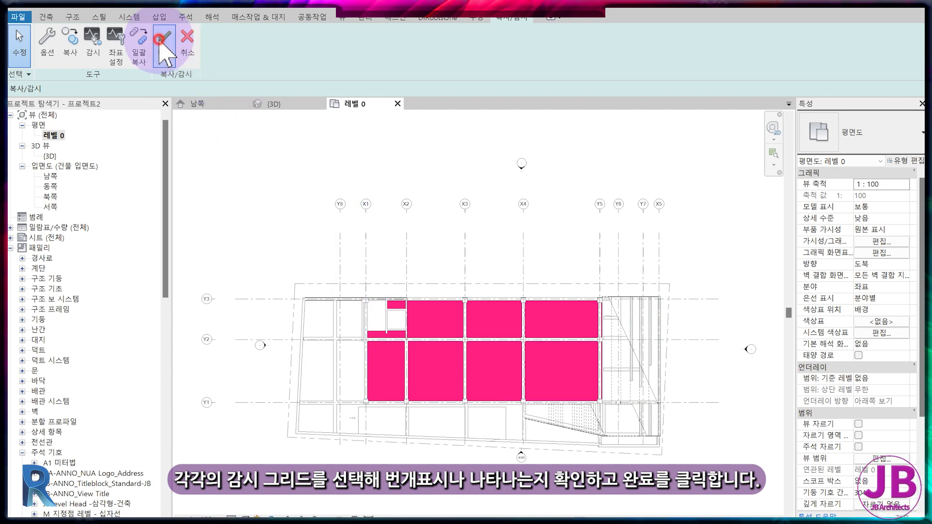
# - Open the 남쪽 elevation and check there that grid X3 is a monitored grid
pyautogui.click(50, 175)
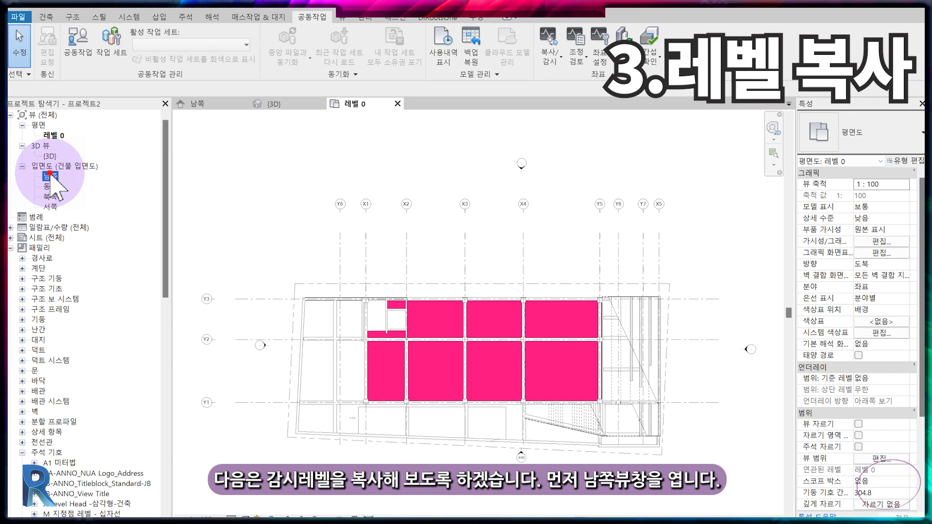
pyautogui.doubleClick(50, 176)
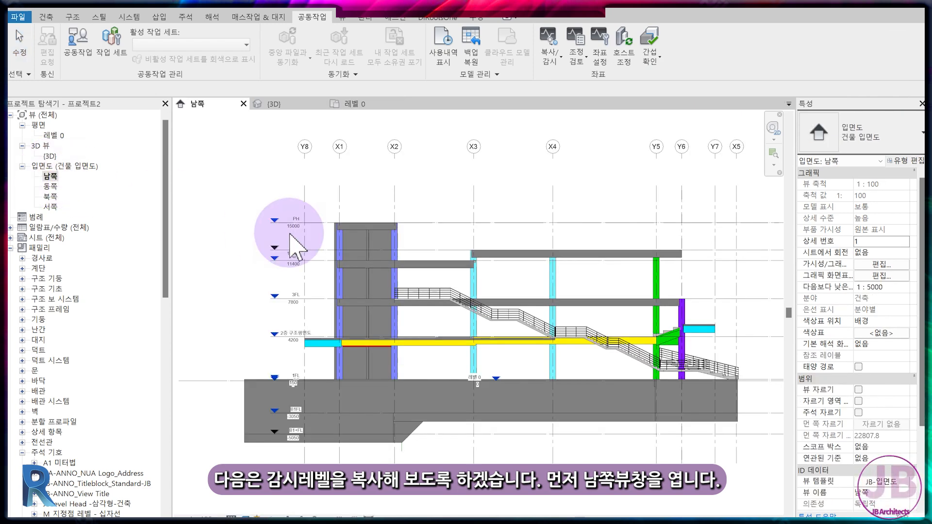
pyautogui.click(477, 199)
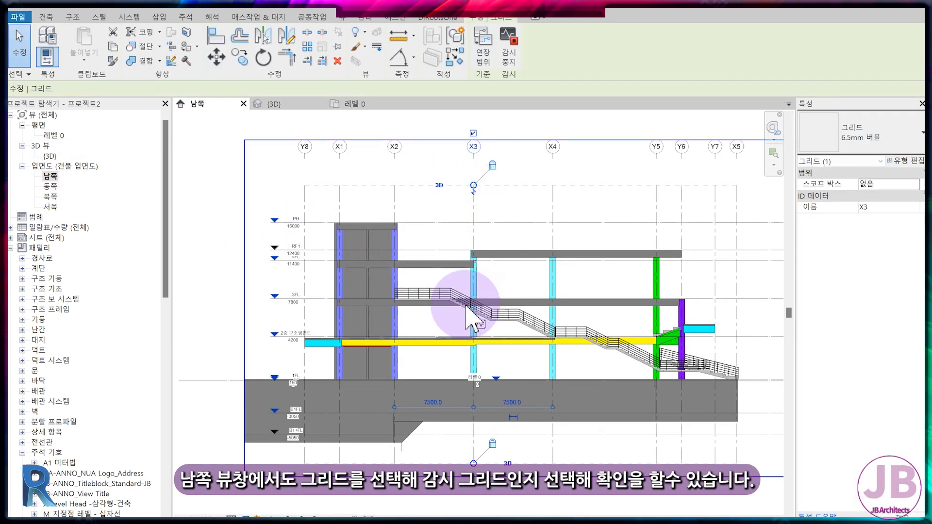
pyautogui.press('Escape')
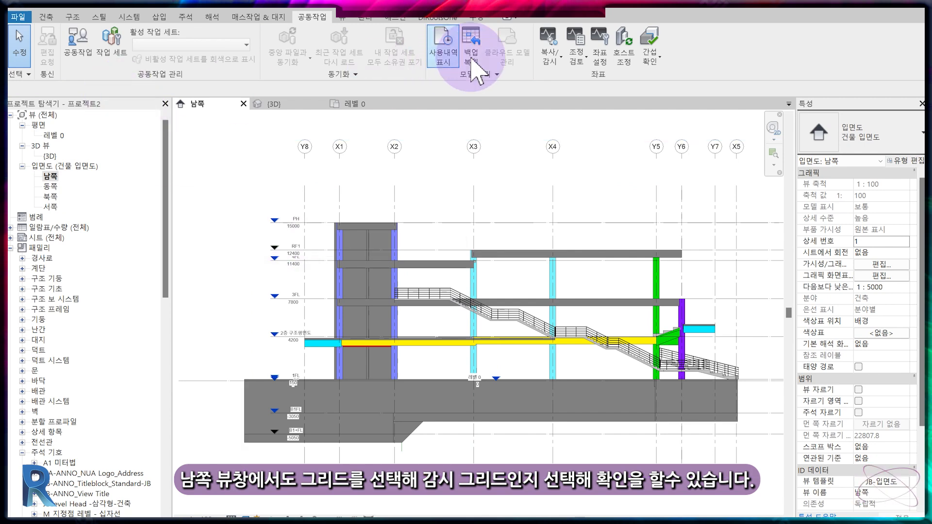
# - Copy/Monitor the linked model's levels in the 남쪽 elevation with multiple selection, filtering the window selection down to the 레벨들 category only
pyautogui.click(550, 51)
pyautogui.click(569, 103)
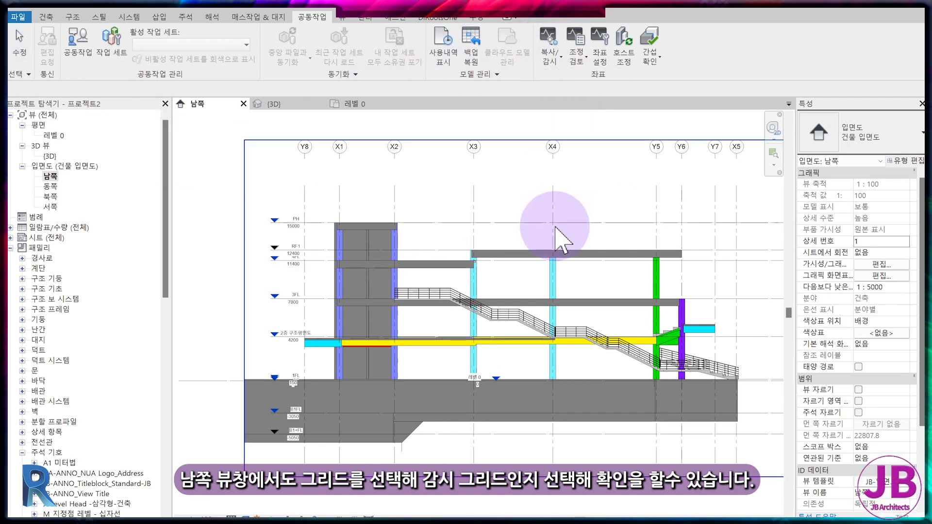
pyautogui.click(68, 51)
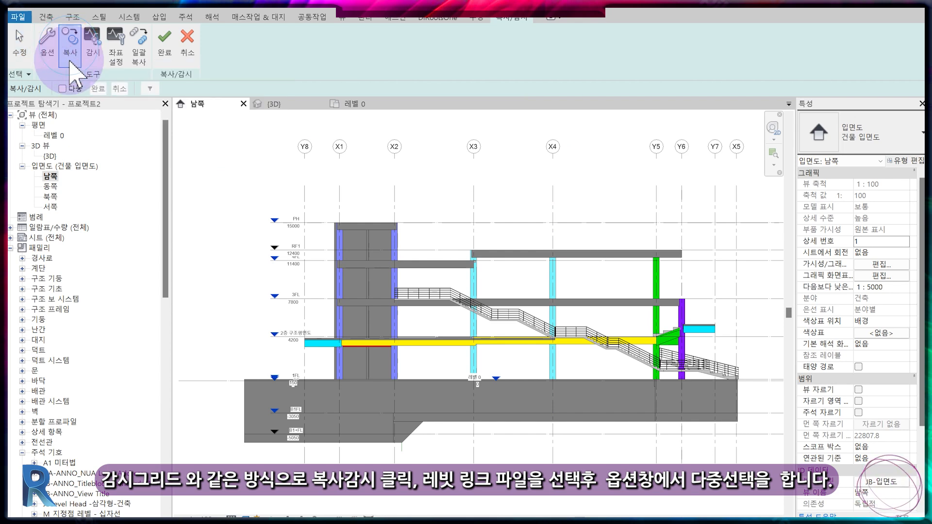
pyautogui.click(62, 88)
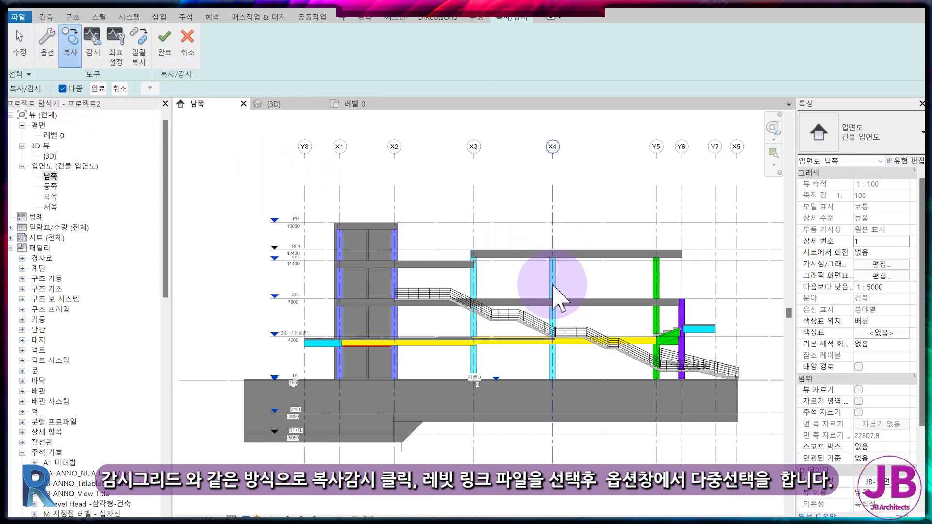
pyautogui.moveTo(770, 472); pyautogui.dragTo(267, 208)
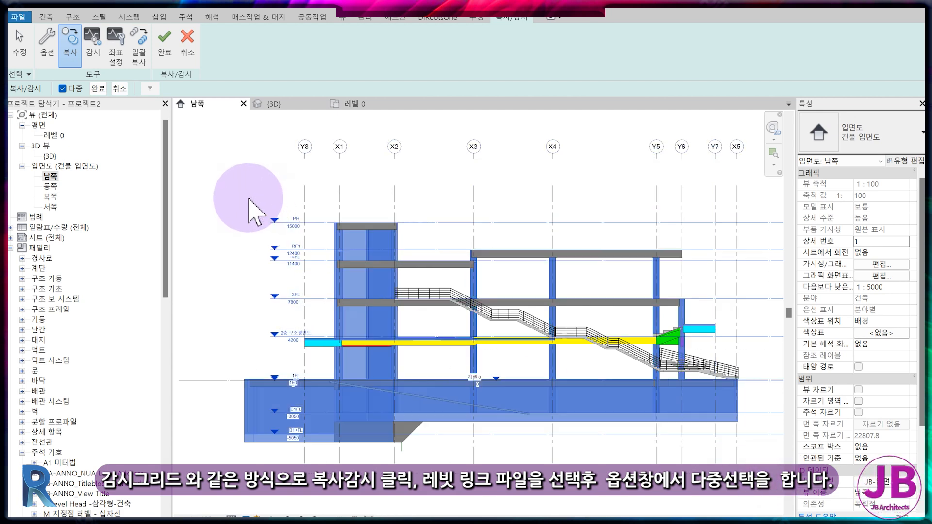
pyautogui.click(150, 88)
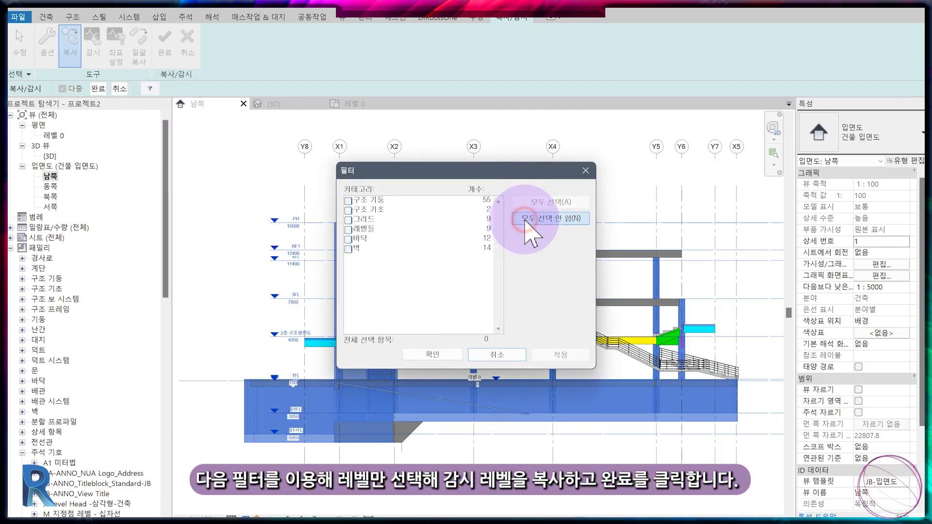
pyautogui.click(349, 229)
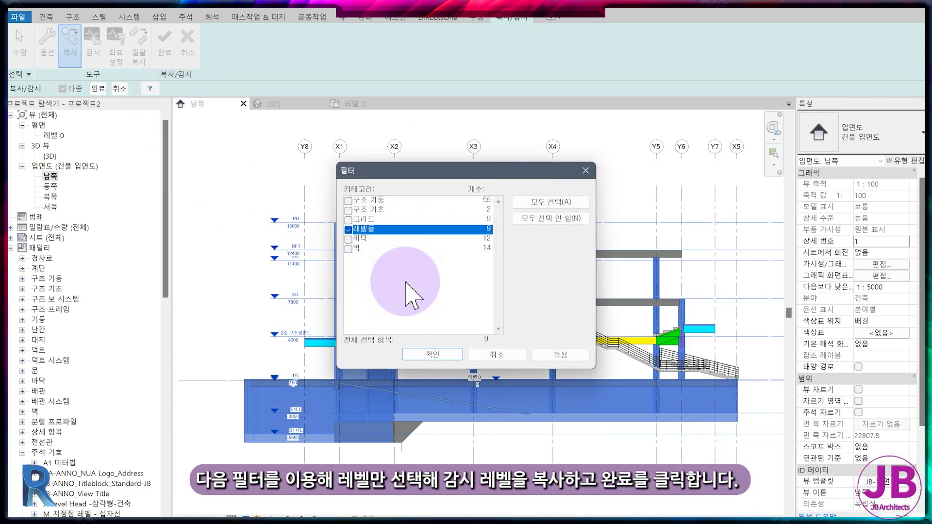
pyautogui.click(438, 353)
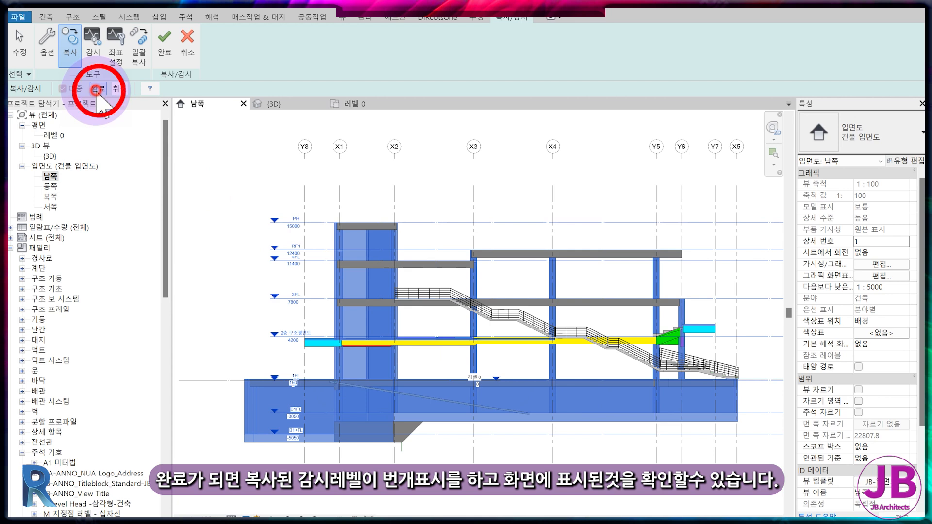
pyautogui.click(96, 90)
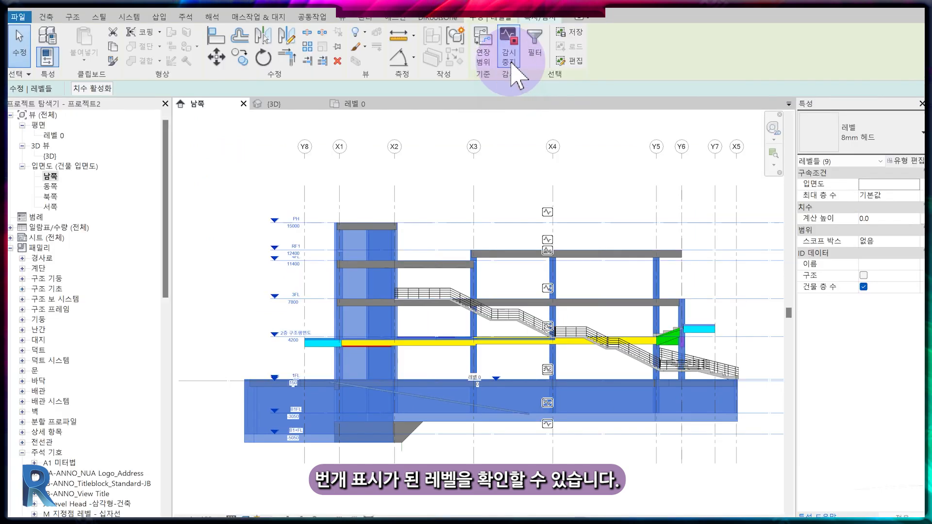
# - Finish the level Copy/Monitor session and check the copied levels in the 남쪽 elevation for their monitor marks
pyautogui.click(537, 19)
pyautogui.click(160, 53)
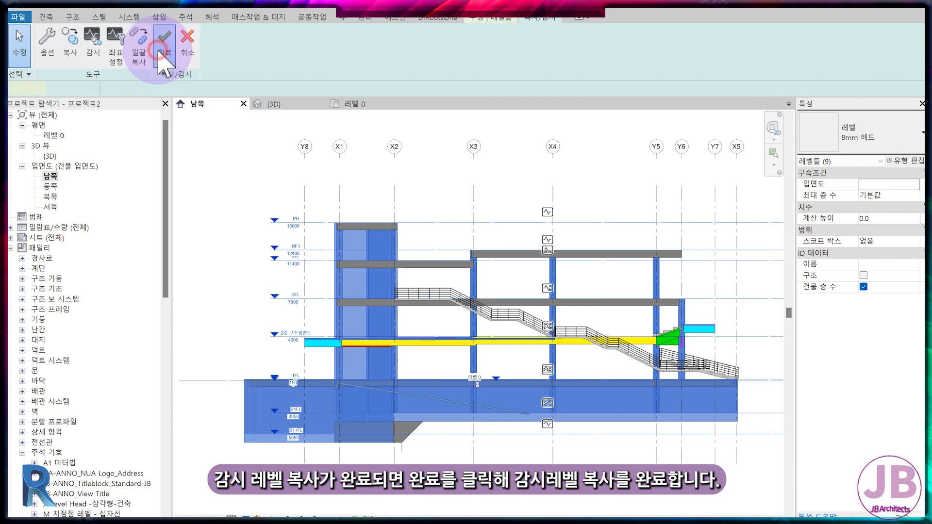
pyautogui.click(442, 224)
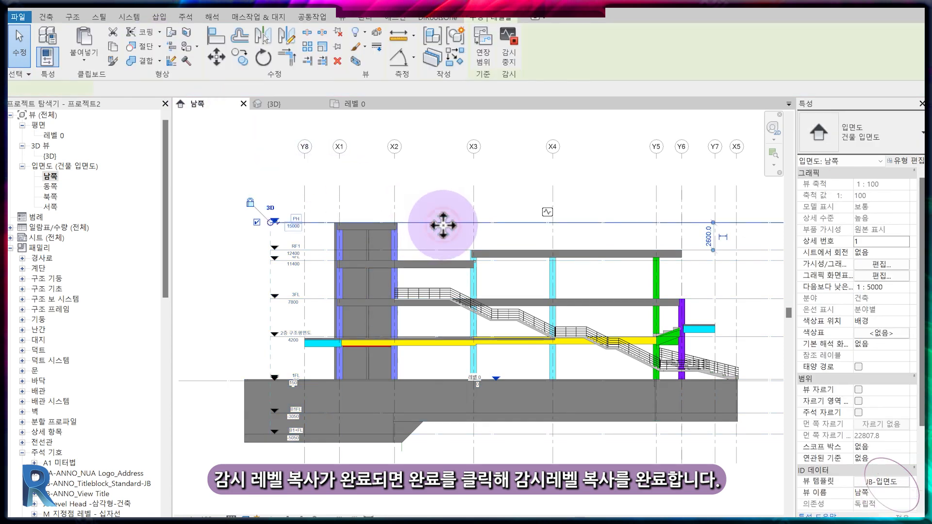
pyautogui.click(438, 250)
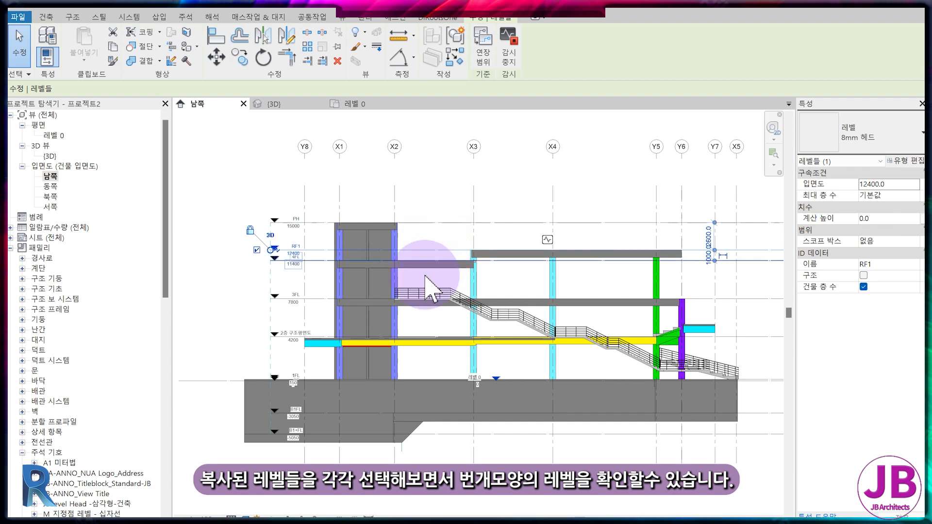
pyautogui.click(323, 298)
pyautogui.click(771, 380)
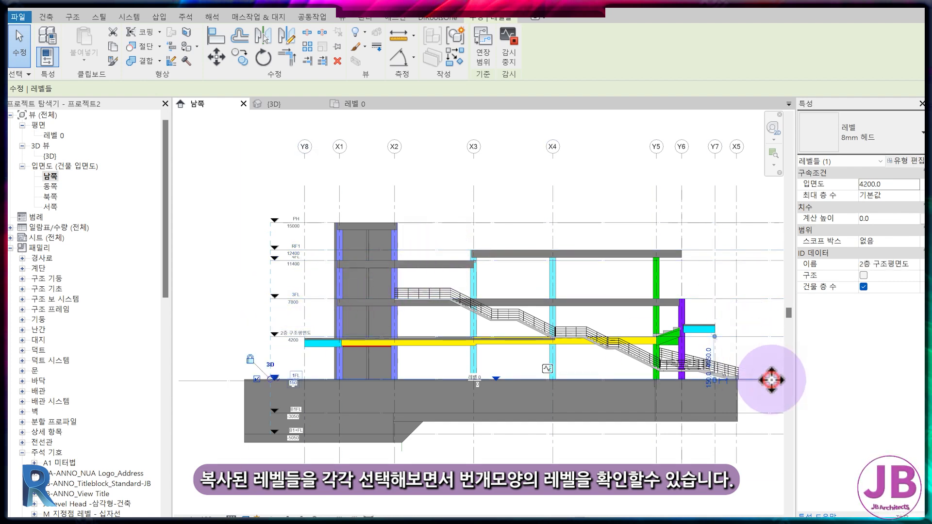
pyautogui.click(770, 435)
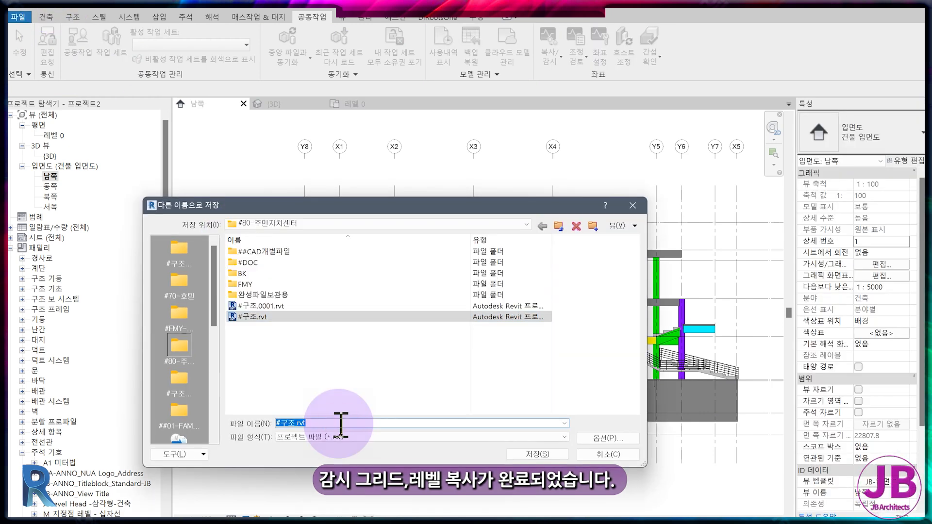
# - Save the new project as #건축 in the #80-주민자치센터 folder
pyautogui.press('BackSpace')
pyautogui.write('#건축')
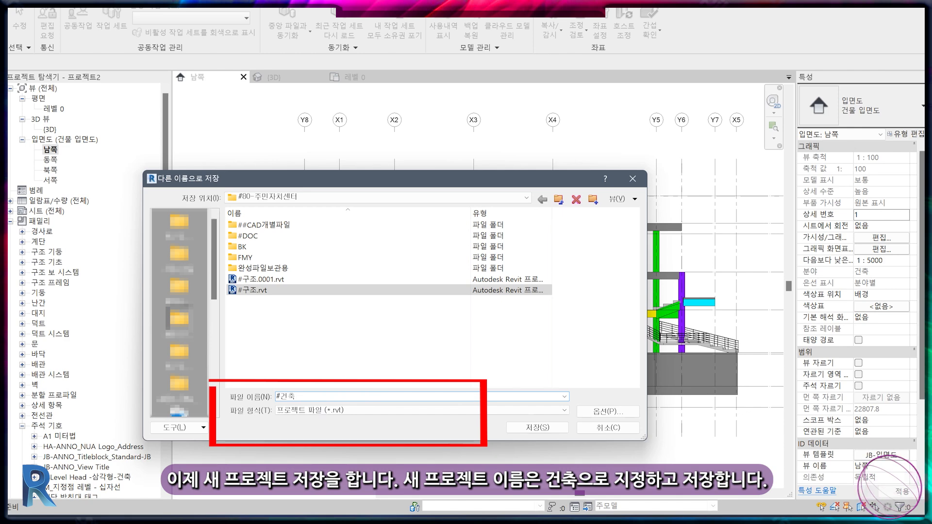
pyautogui.press('Return')
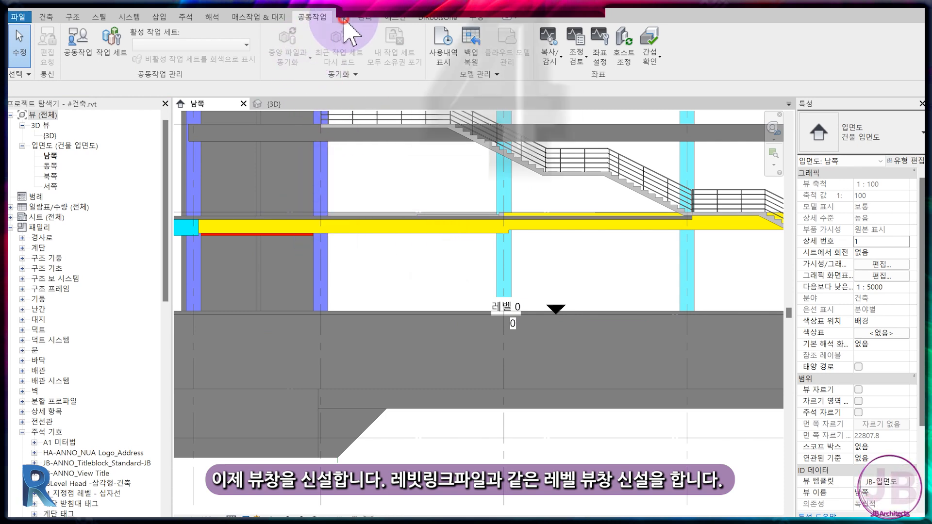
# - Create floor plan views for the levels 1FL, 2층 구조평면도, 3FL, 4FL and PH
pyautogui.click(343, 18)
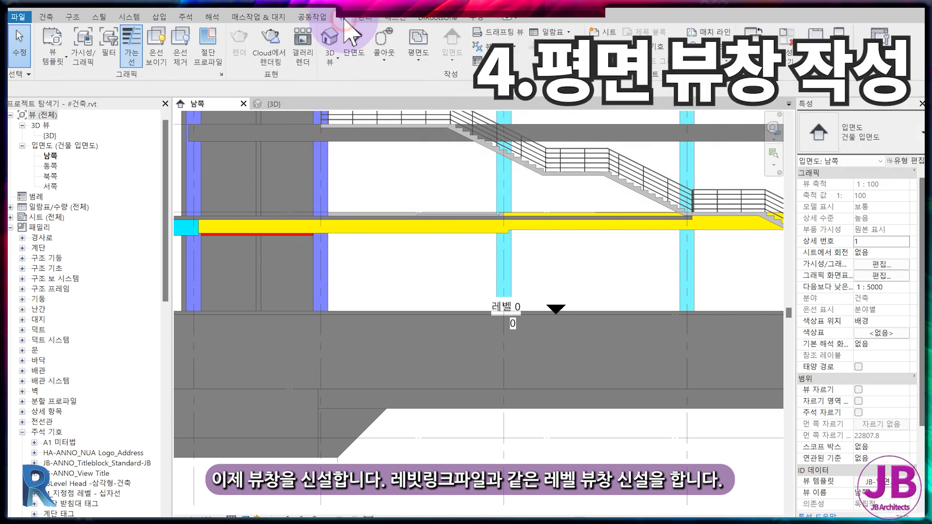
pyautogui.click(419, 59)
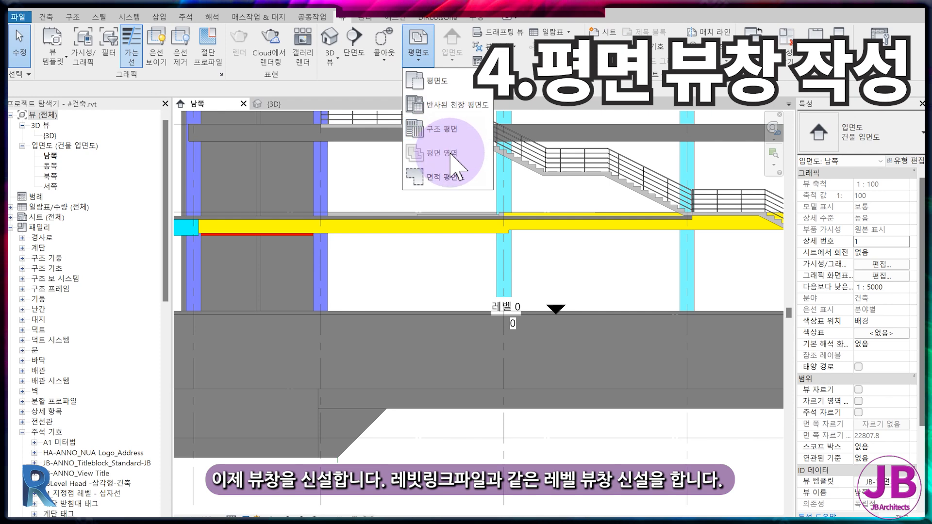
pyautogui.click(429, 79)
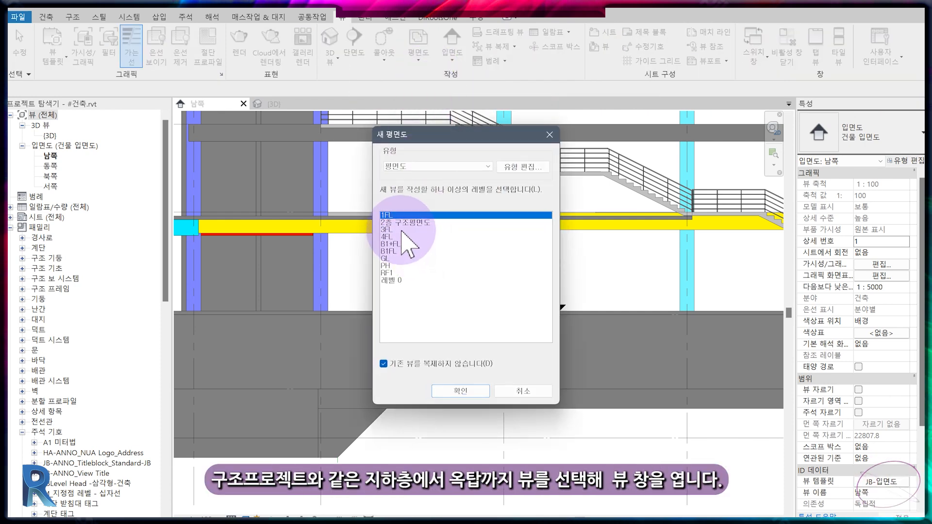
pyautogui.keyDown('shift'); pyautogui.click(389, 237); pyautogui.keyUp('shift')
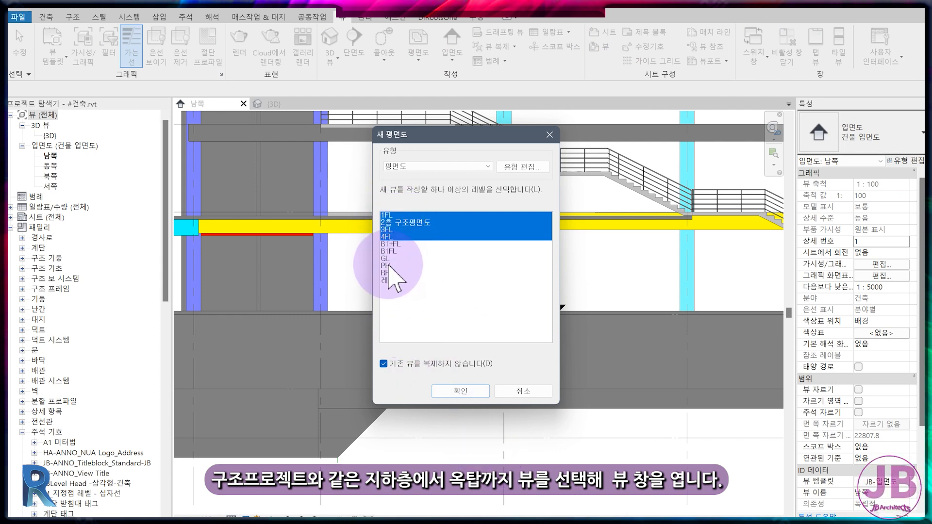
pyautogui.keyDown('ctrl'); pyautogui.click(389, 265); pyautogui.keyUp('ctrl')
pyautogui.click(474, 393)
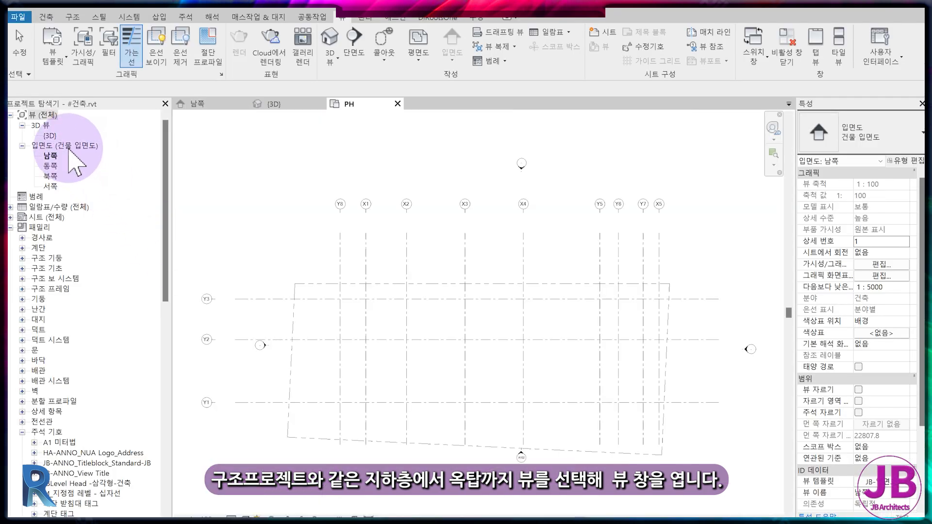
# - Open the new floor plans 1FL, 2층 구조평면도, 3FL and 4FL one after another to check them
pyautogui.doubleClick(49, 136)
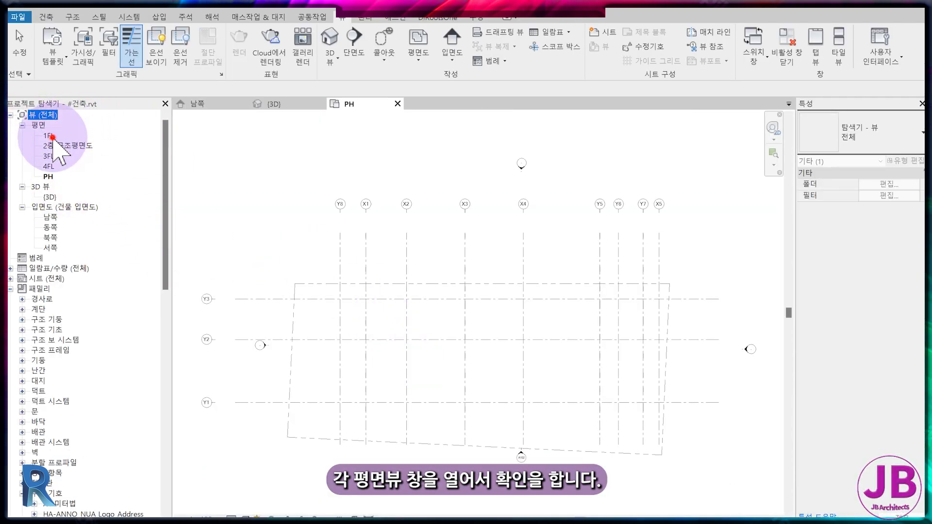
pyautogui.doubleClick(59, 145)
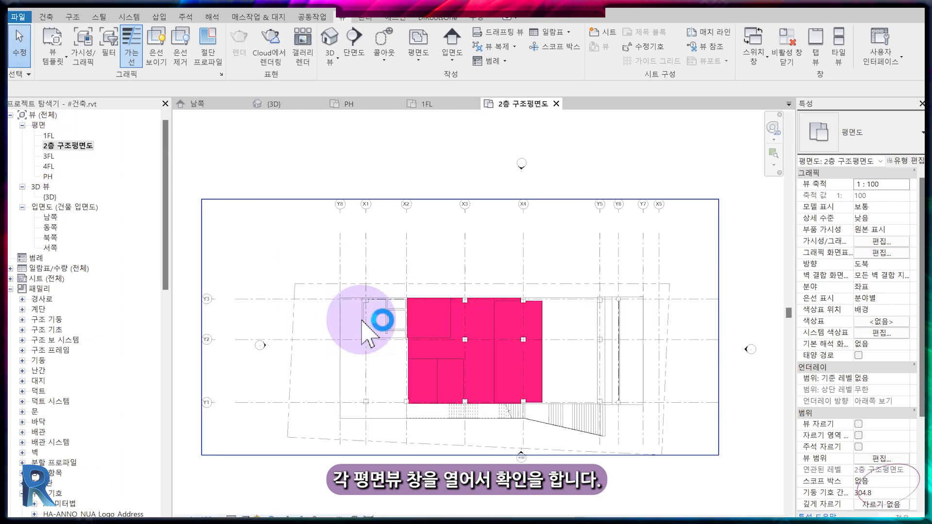
pyautogui.doubleClick(48, 156)
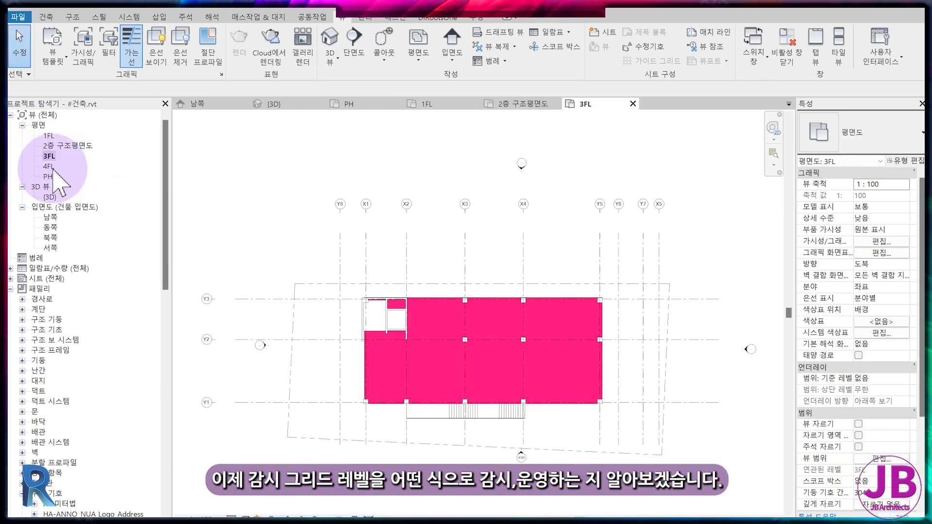
pyautogui.doubleClick(49, 166)
pyautogui.scroll(-3, 249, 266)
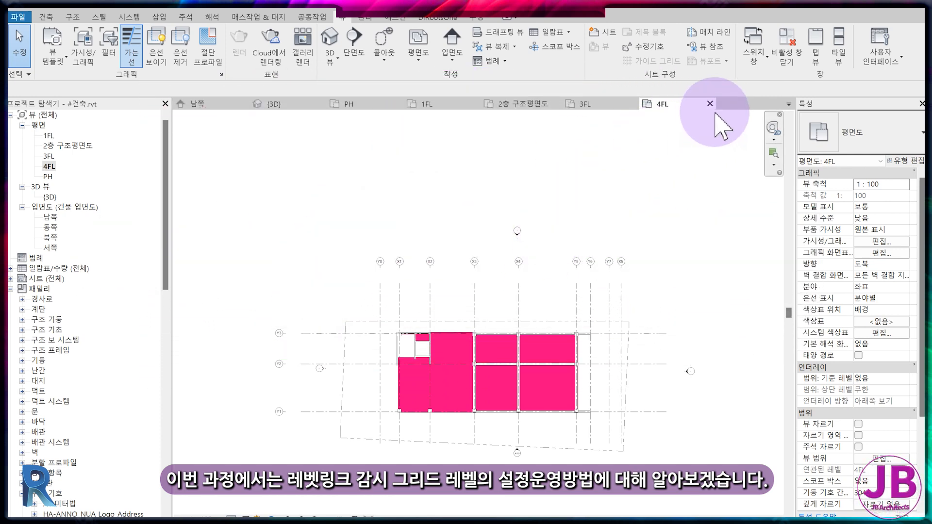
# - Close the 4FL, 3FL, 2층 구조평면도, PH and {3D} views and return to the 남쪽 elevation
pyautogui.click(710, 104)
pyautogui.click(634, 103)
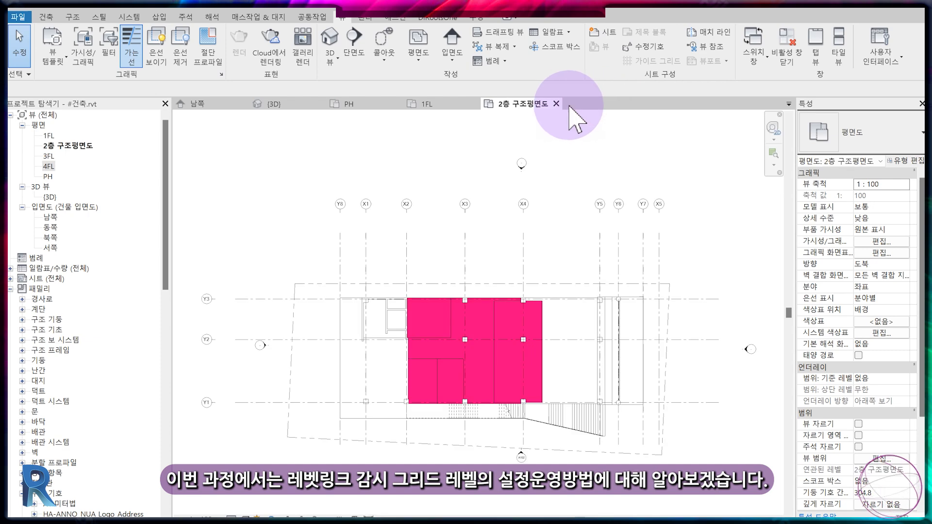
pyautogui.click(552, 104)
pyautogui.click(396, 104)
pyautogui.click(319, 104)
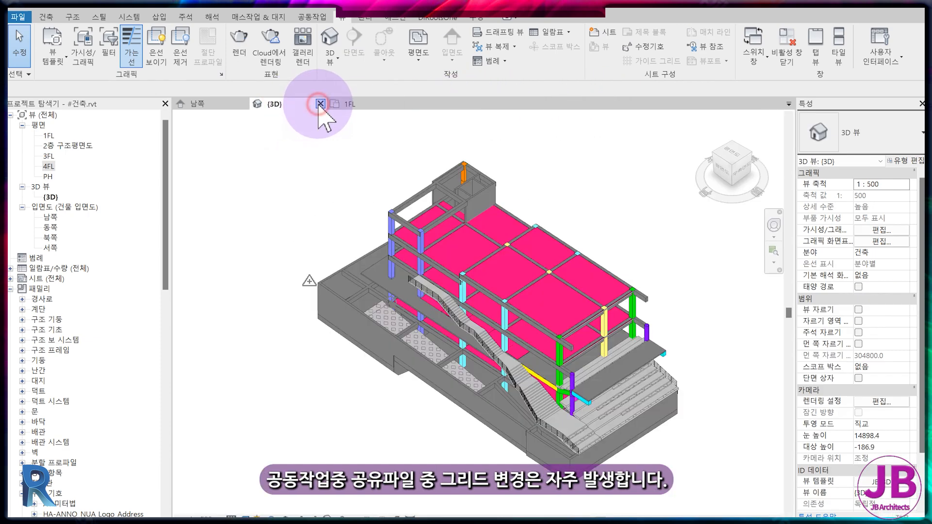
pyautogui.click(218, 104)
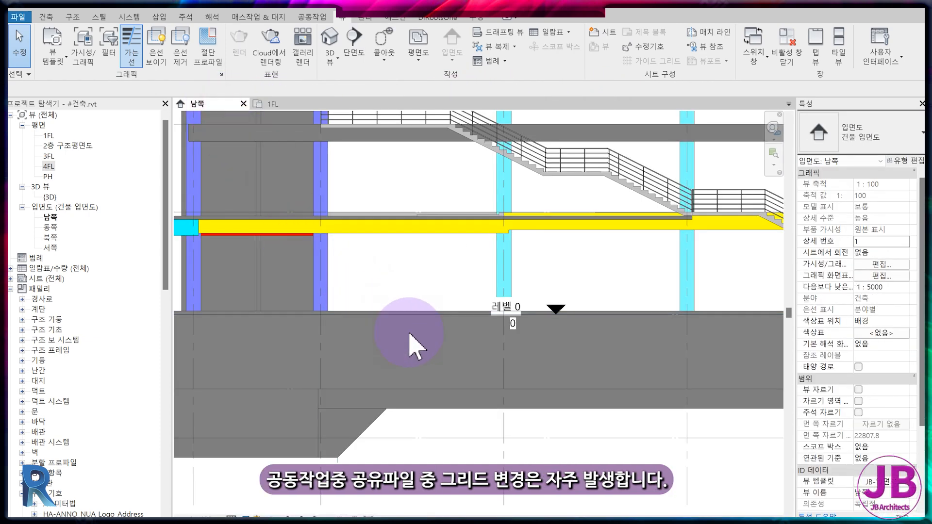
pyautogui.moveTo(432, 305); pyautogui.dragTo(432, 343, button='middle')
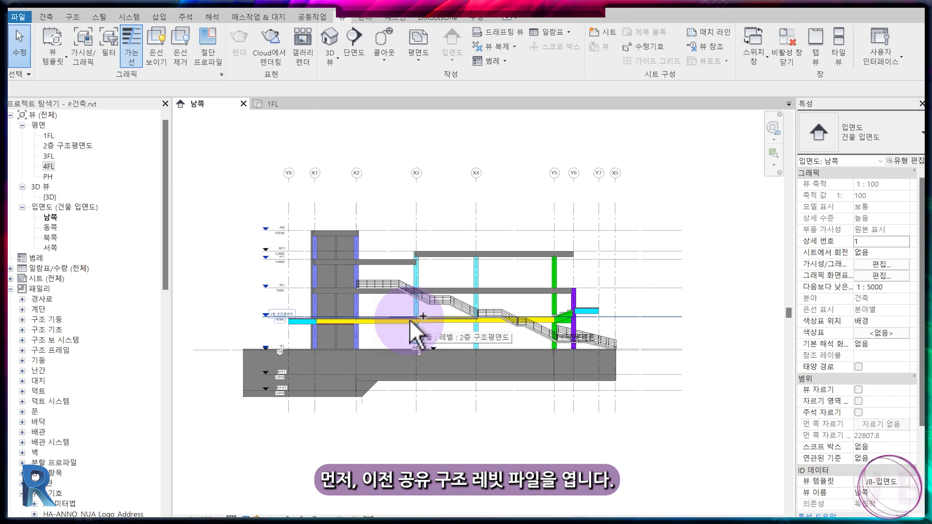
# - Open the linked structural project #구조.rvt, agreeing to unload its link from the host project
pyautogui.hotkey('ctrl', 'o')
pyautogui.click(130, 78)
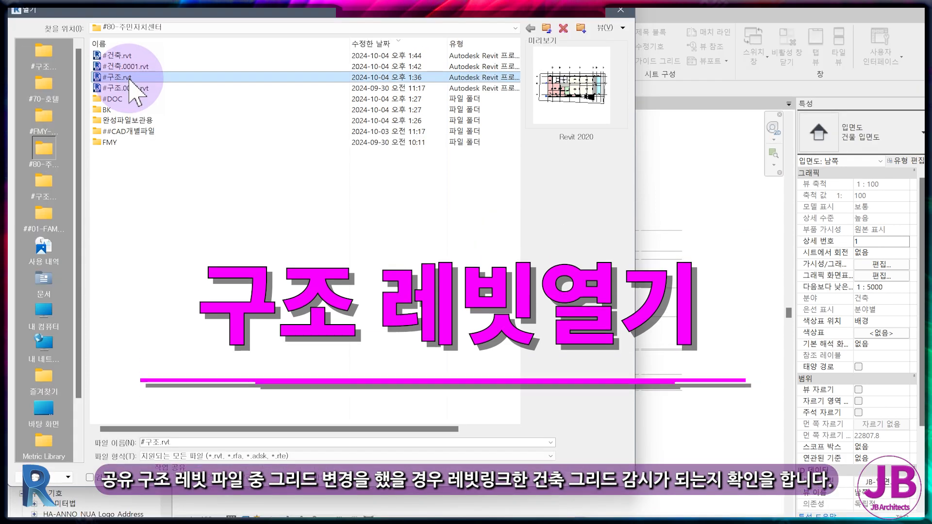
pyautogui.doubleClick(129, 50)
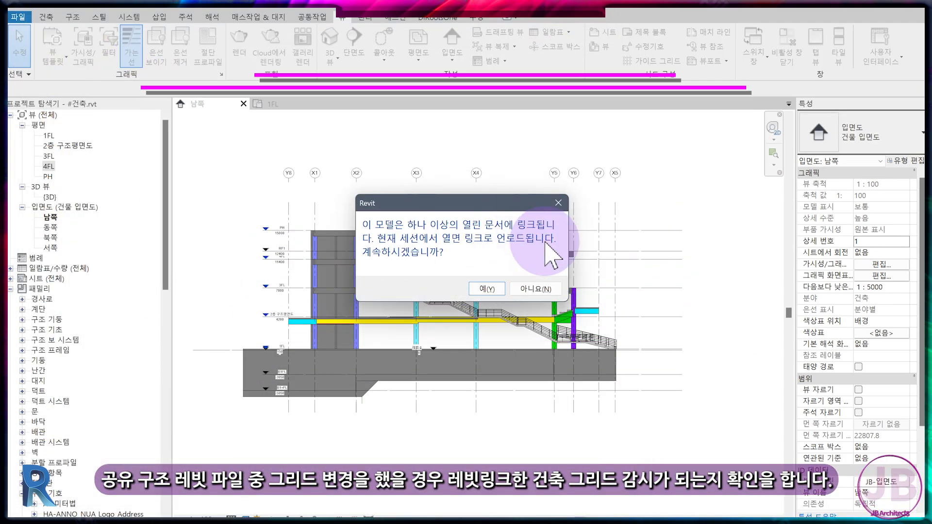
pyautogui.click(487, 289)
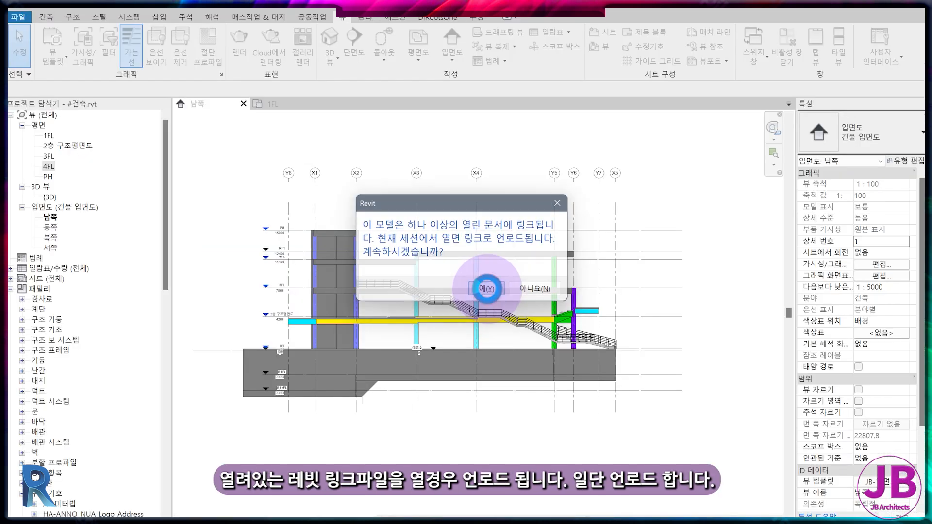
pyautogui.click(487, 290)
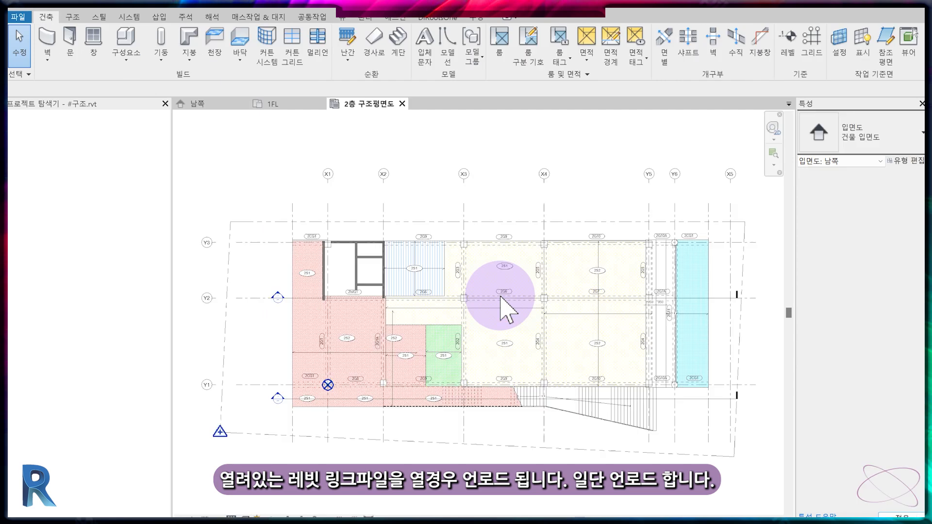
# - Move grid X2 by 3000 towards grid X3 in the 2층 구조평면도 structural plan
pyautogui.click(376, 214)
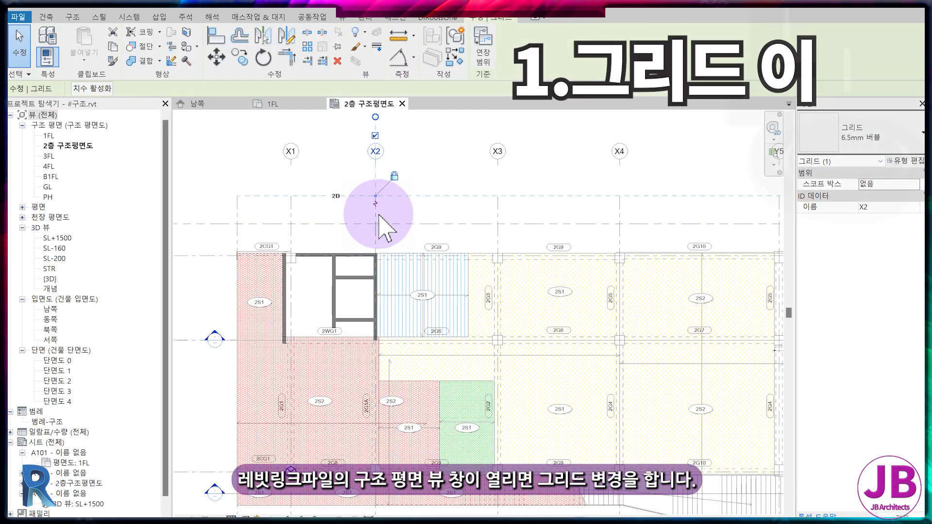
pyautogui.press('m')
pyautogui.press('v')
pyautogui.click(377, 214)
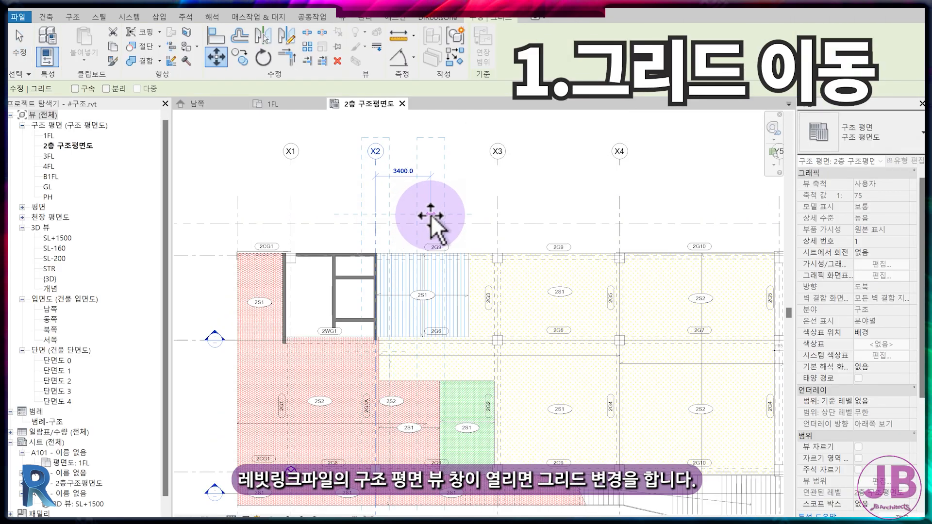
pyautogui.write('1')
pyautogui.press('BackSpace')
pyautogui.write('300')
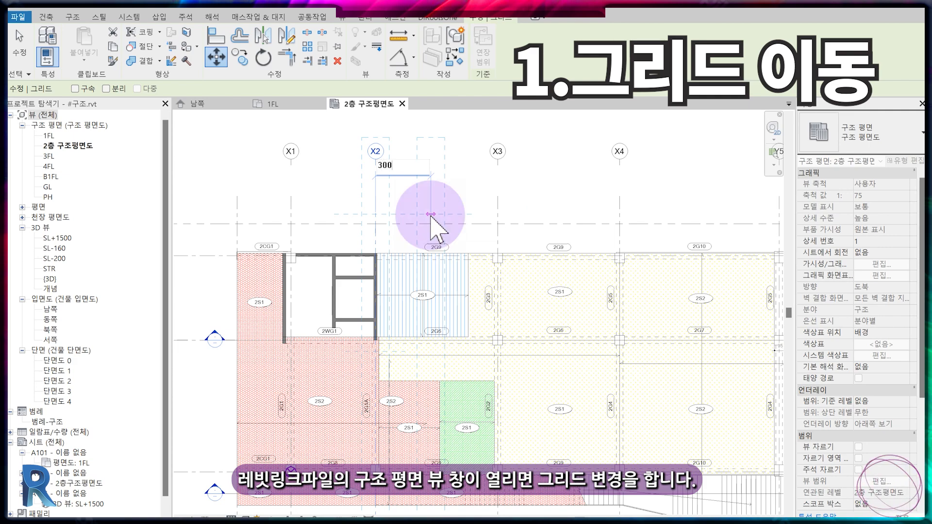
pyautogui.write('0')
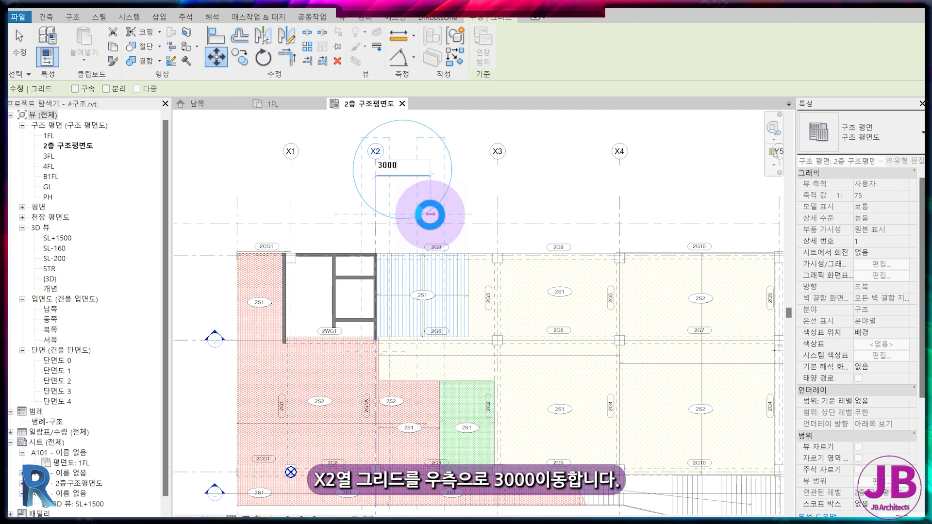
pyautogui.press('Return')
pyautogui.scroll(-3, 462, 254)
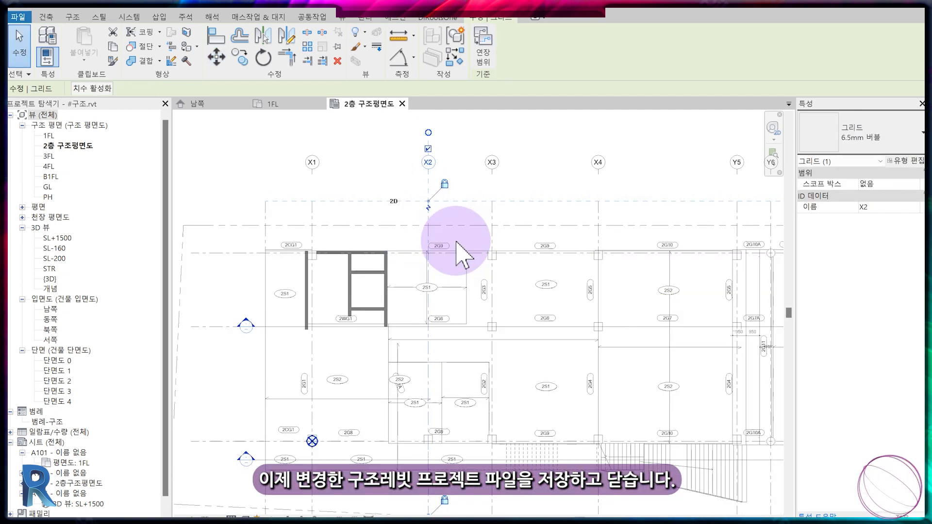
pyautogui.press('Escape')
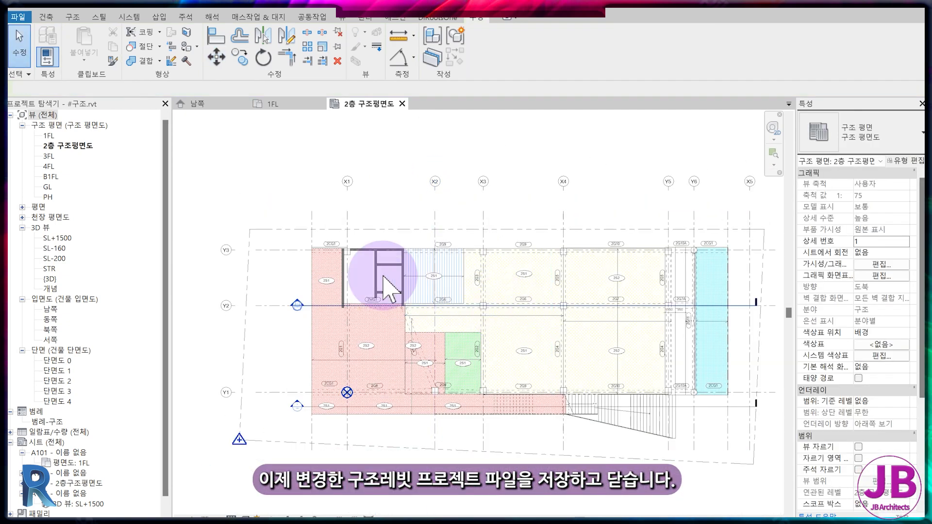
# - Place an aligned dimension between grids X2 and X3 above the plan
pyautogui.click(435, 212)
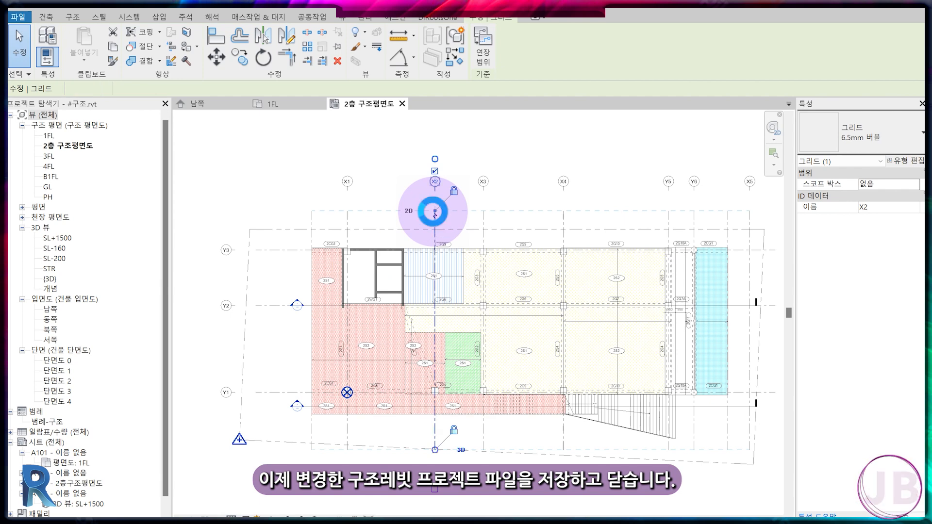
pyautogui.press('Escape')
pyautogui.press('d')
pyautogui.press('i')
pyautogui.scroll(3, 422, 223)
pyautogui.click(441, 214)
pyautogui.click(513, 214)
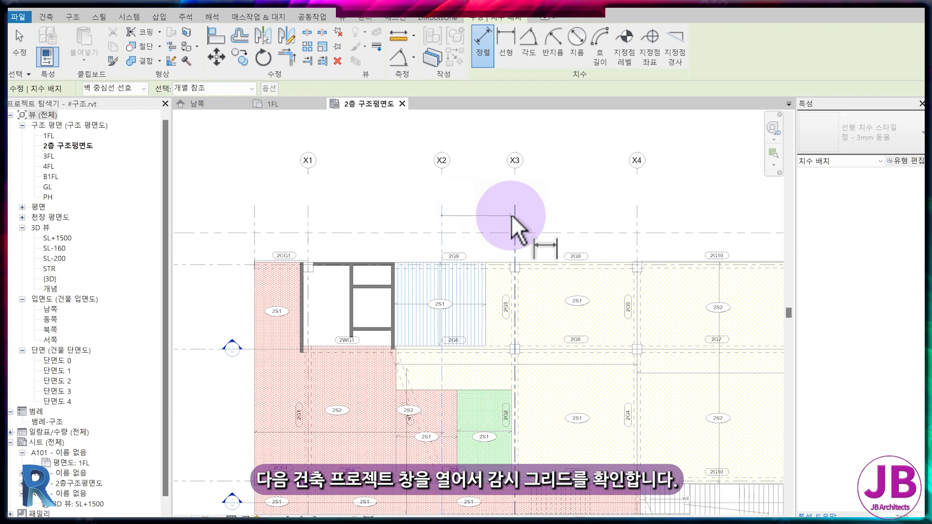
pyautogui.click(486, 202)
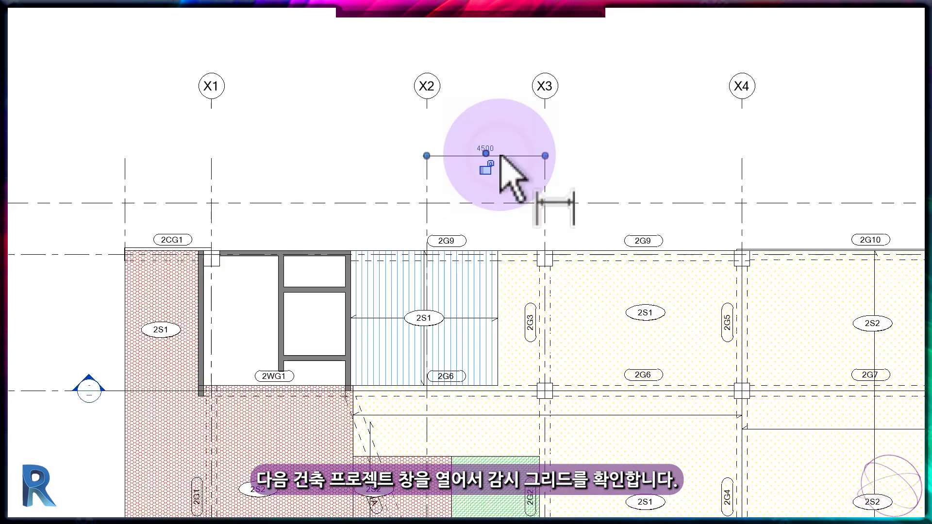
pyautogui.press('Escape')
# - Leave the dimension command and close the structural project's 2층 구조평면도 view to return to the #건축 project
pyautogui.scroll(-2, 496, 166)
pyautogui.moveTo(496, 217); pyautogui.dragTo(427, 224, button='middle')
pyautogui.press('Escape')
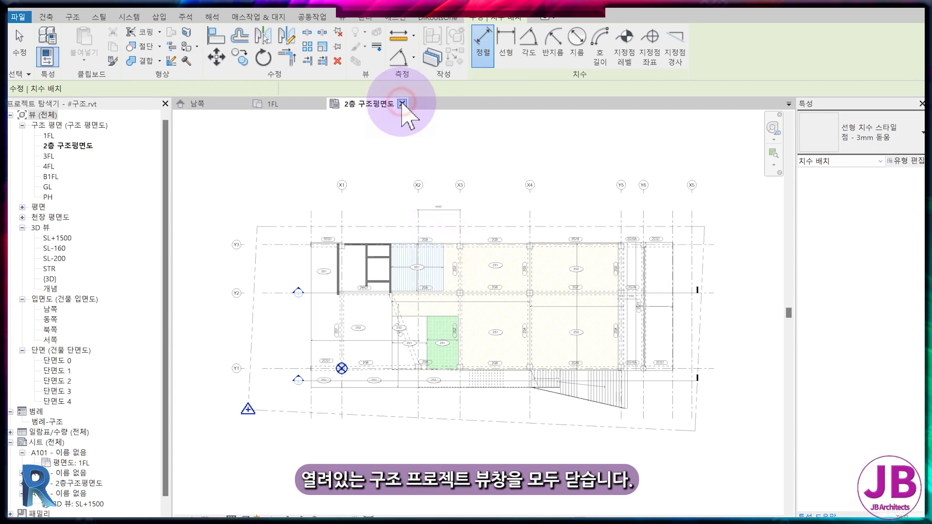
pyautogui.click(402, 104)
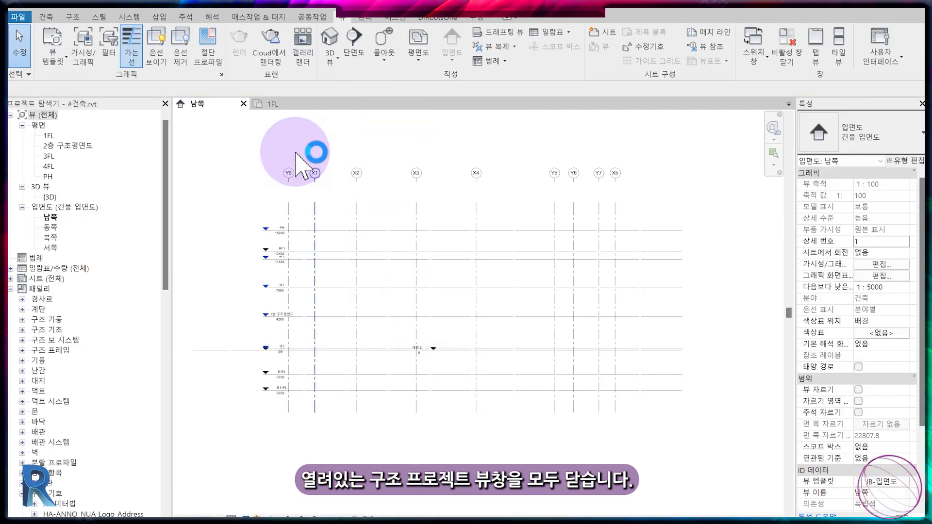
# - Reload the unloaded #구조.rvt Revit link from the 1FL plan through link management
pyautogui.click(284, 104)
pyautogui.click(159, 17)
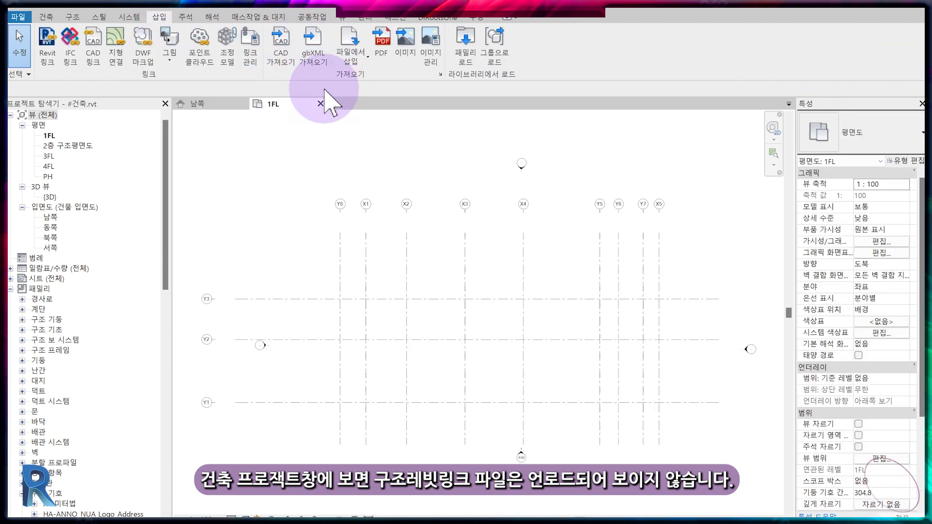
pyautogui.click(250, 48)
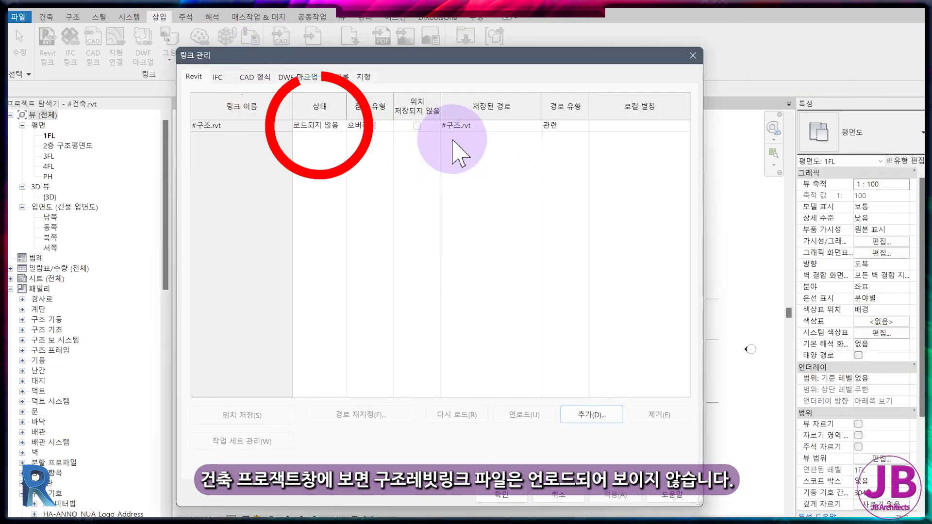
pyautogui.click(218, 126)
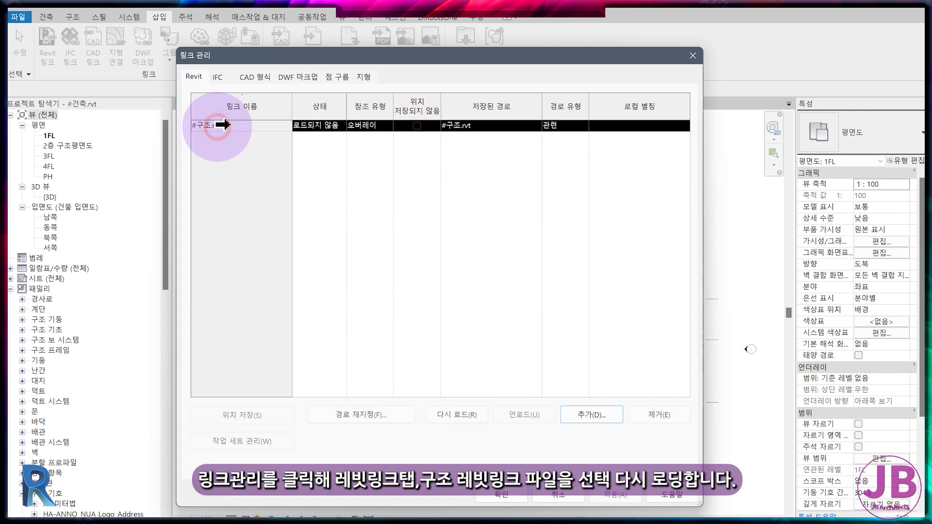
pyautogui.click(464, 414)
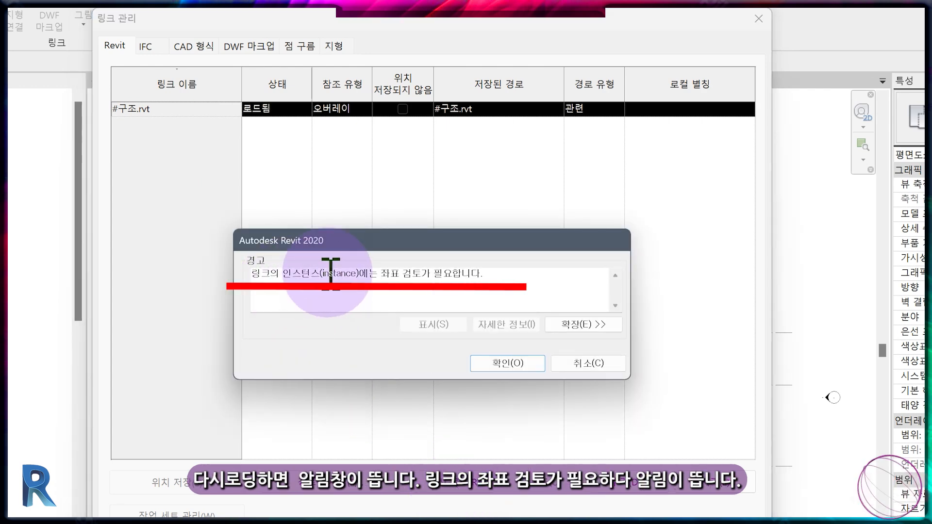
# - Expand the coordination warning down to the affected link, export it as the HTML error report #건축_오류 보고서, and accept the warning
pyautogui.click(565, 324)
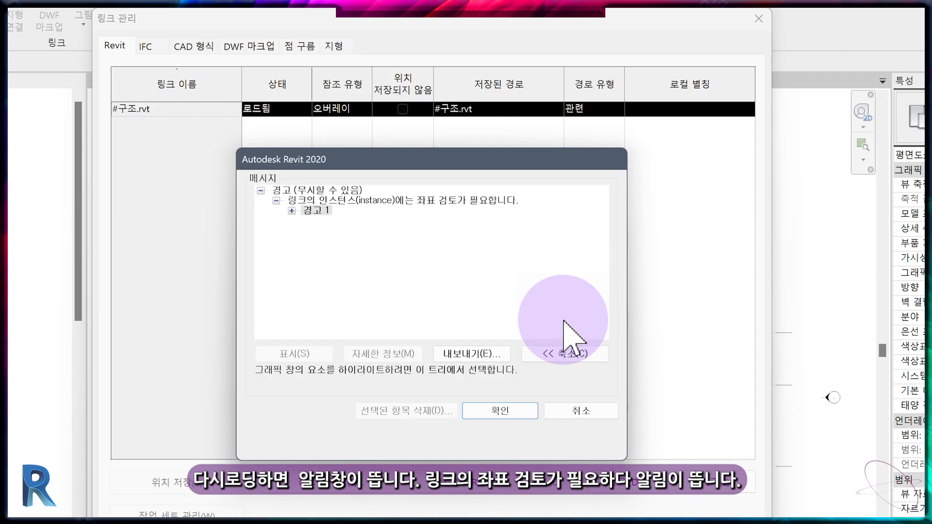
pyautogui.doubleClick(313, 210)
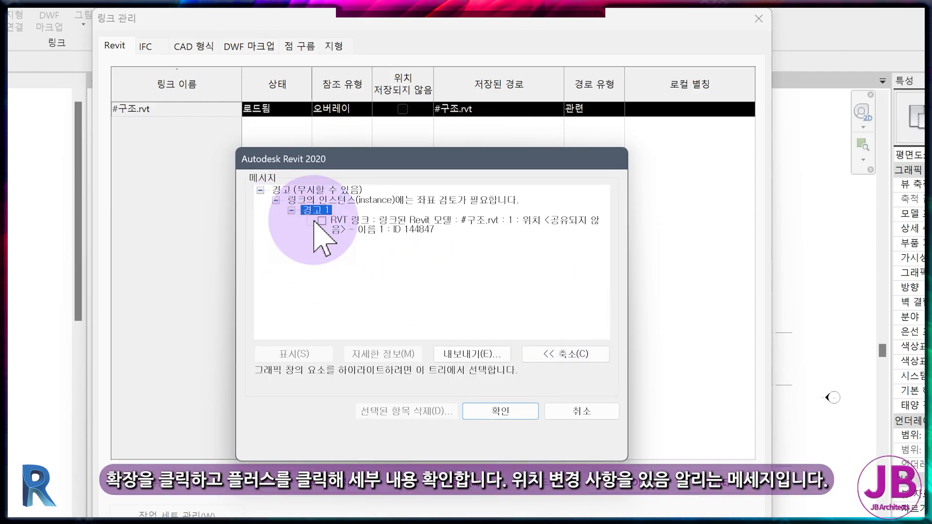
pyautogui.click(425, 222)
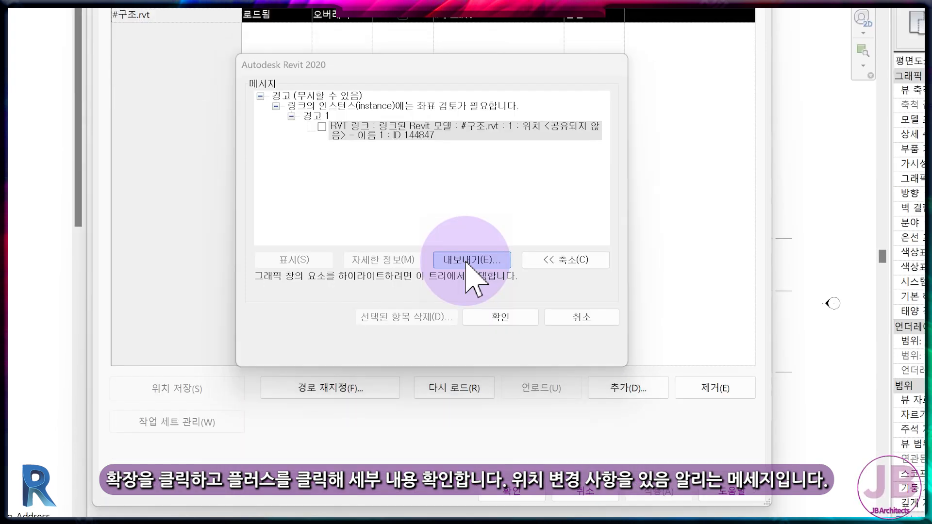
pyautogui.click(466, 354)
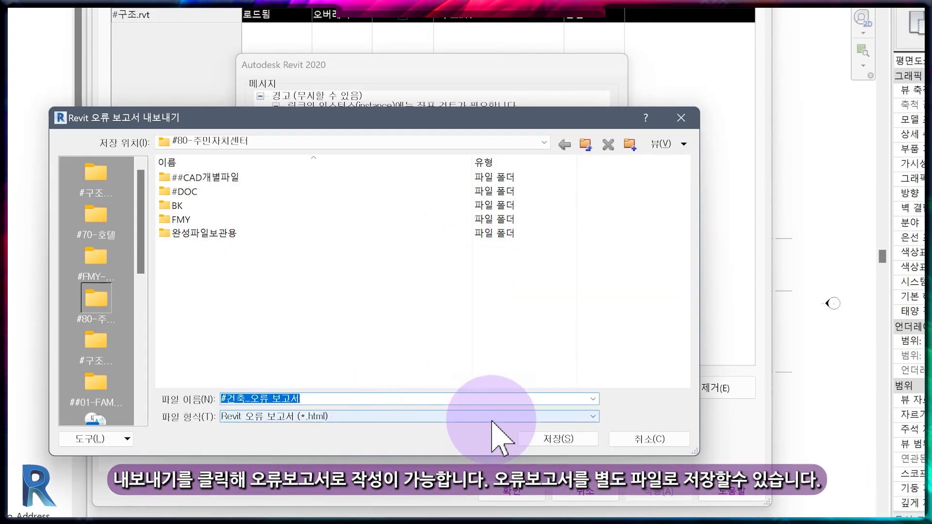
pyautogui.click(541, 439)
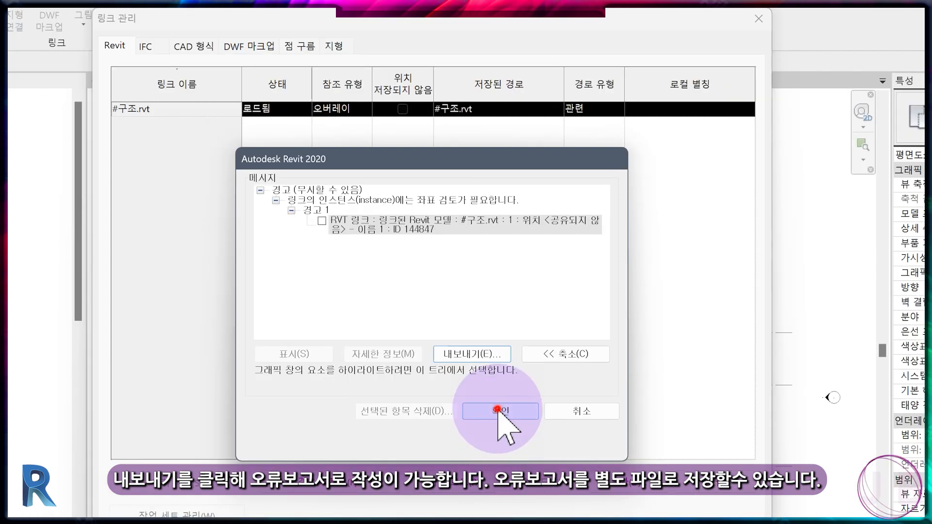
pyautogui.click(498, 410)
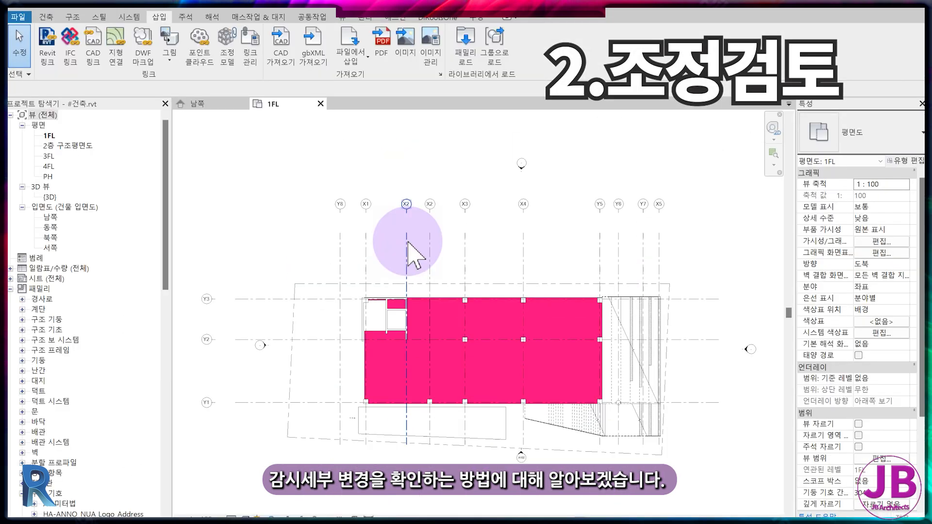
# - Start a Coordination Review with the select-link option on the linked structural model in the 1FL plan
pyautogui.click(312, 17)
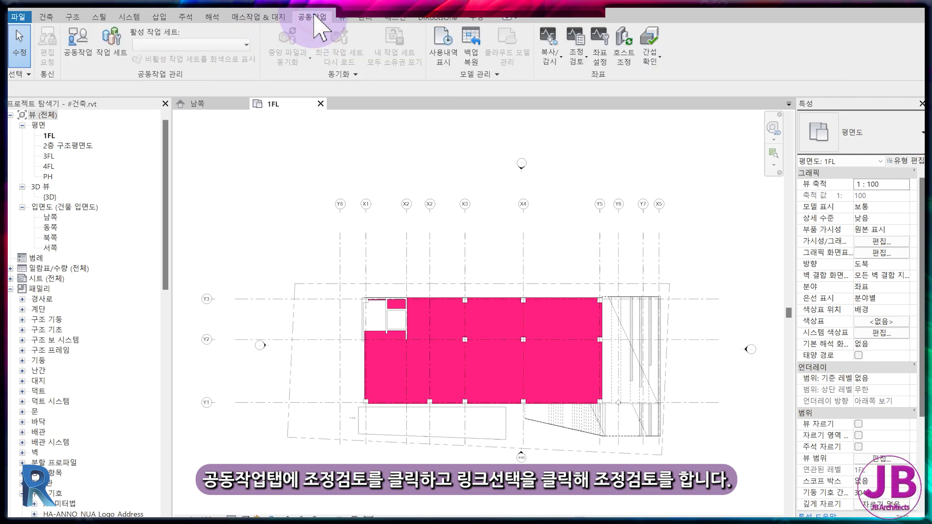
pyautogui.click(579, 64)
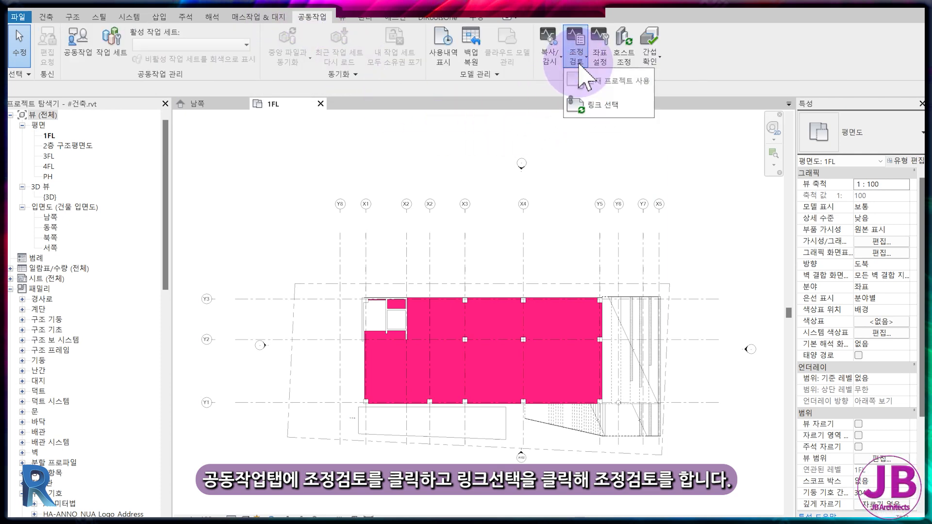
pyautogui.click(598, 105)
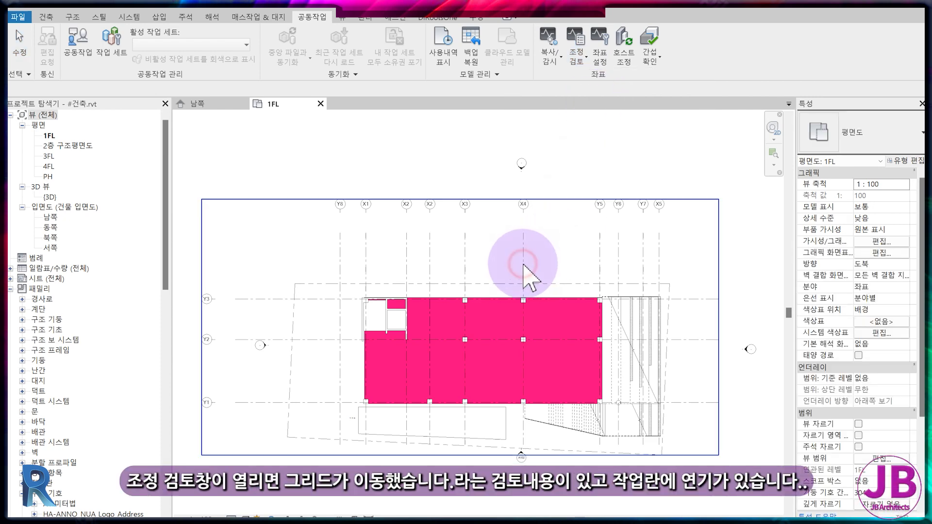
pyautogui.click(524, 268)
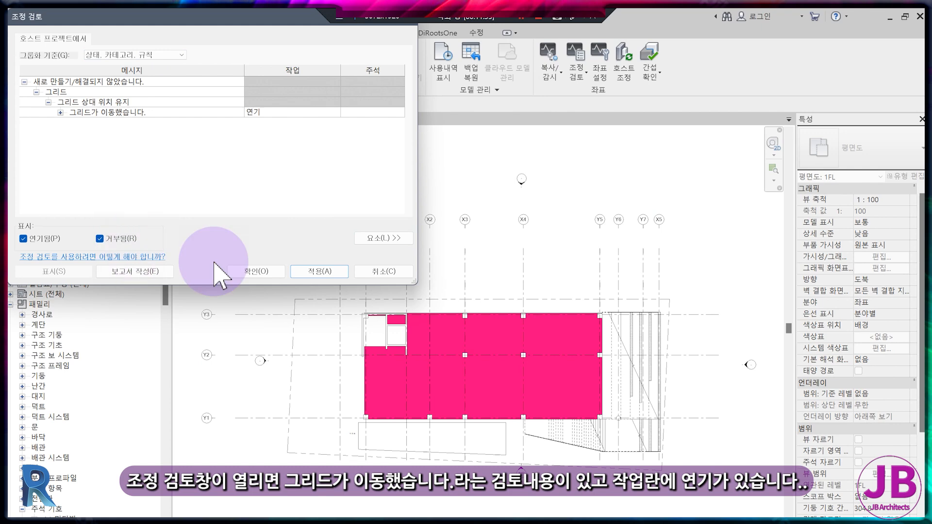
# - Move the review dialog off the plan and compare the linked and host X2 grid elements listed under the moved-grid message
pyautogui.moveTo(210, 16); pyautogui.dragTo(696, 144)
pyautogui.click(614, 239)
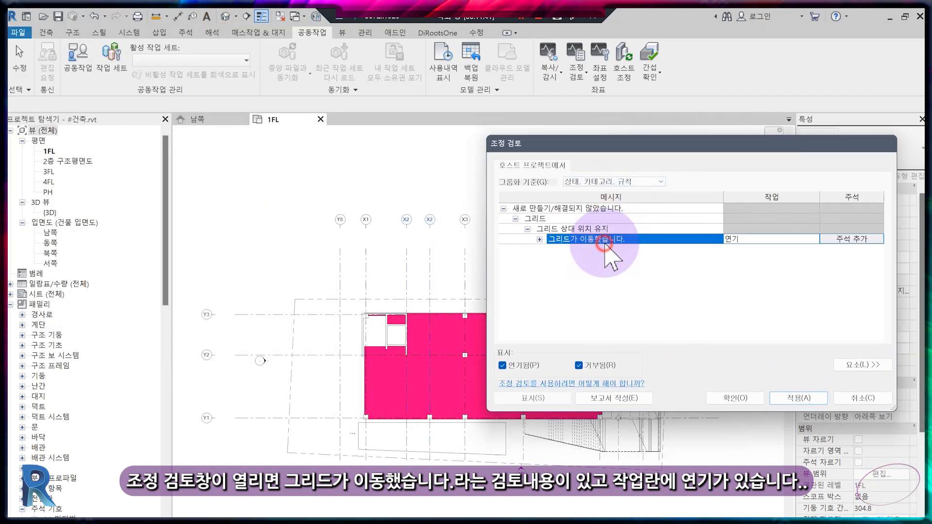
pyautogui.click(539, 239)
pyautogui.click(605, 260)
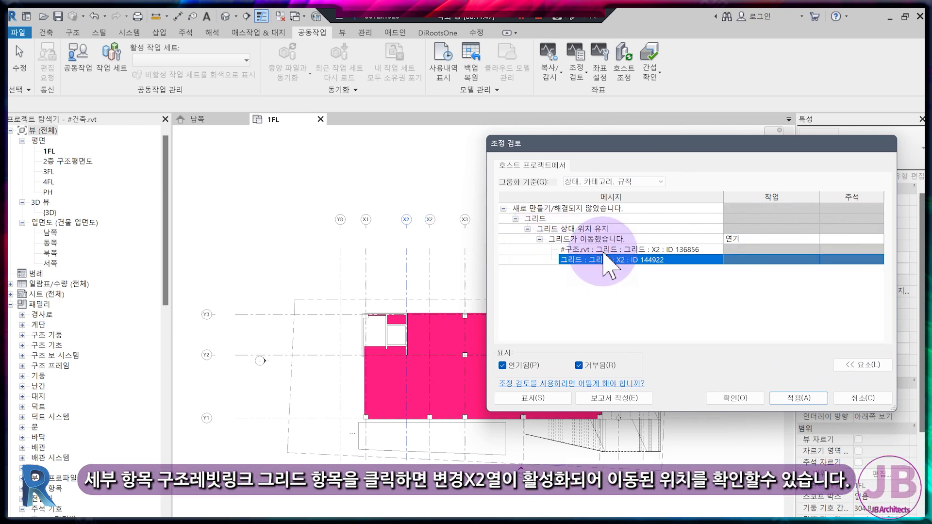
pyautogui.click(604, 250)
pyautogui.click(605, 260)
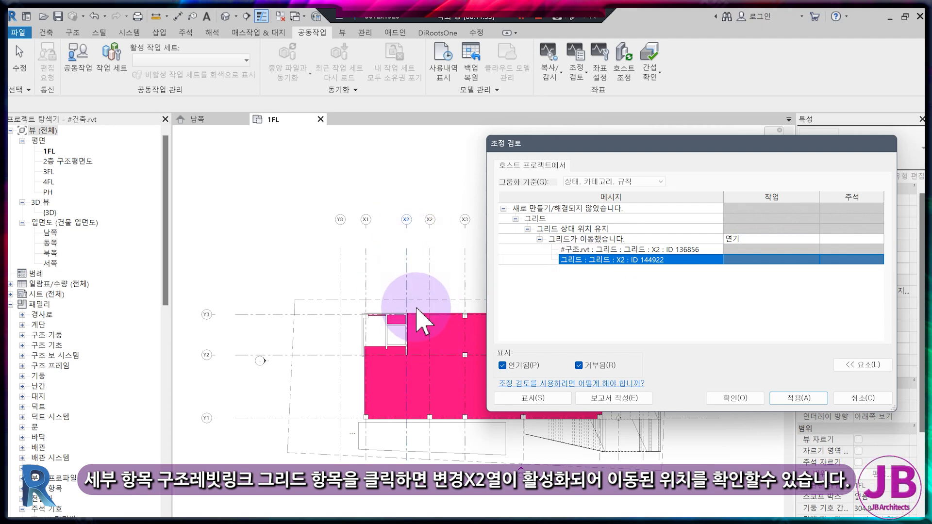
pyautogui.click(589, 249)
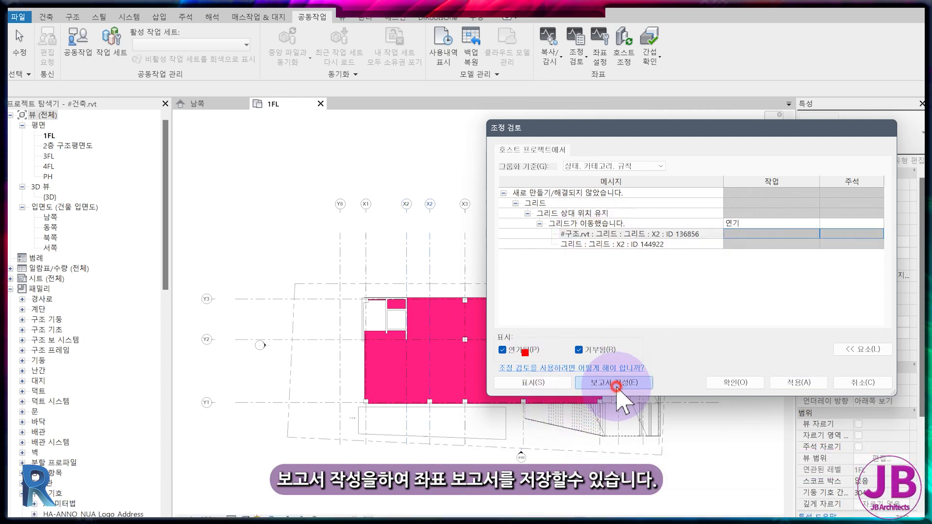
# - Save the coordination report as #건축_오류 보고서m.html in the #80-주민자치센터 folder and close the review
pyautogui.click(614, 398)
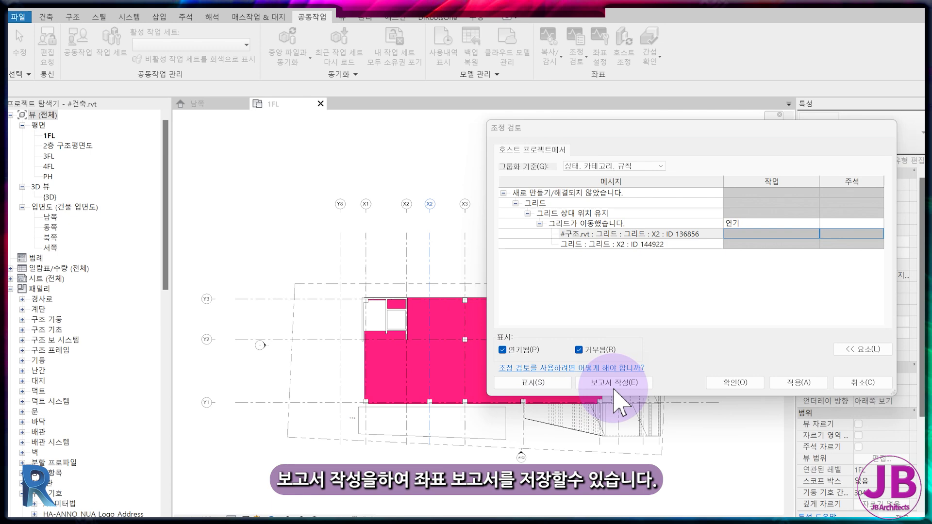
pyautogui.click(265, 306)
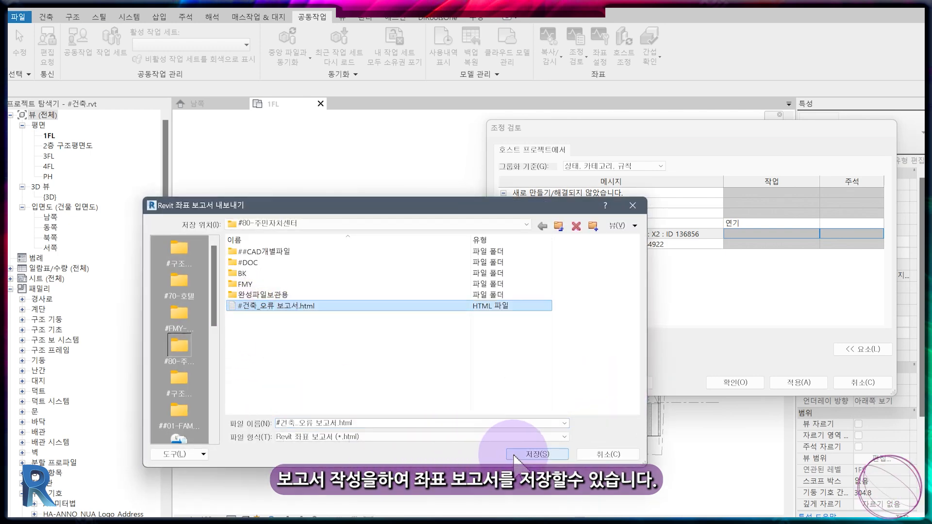
pyautogui.click(336, 424)
pyautogui.click(336, 424)
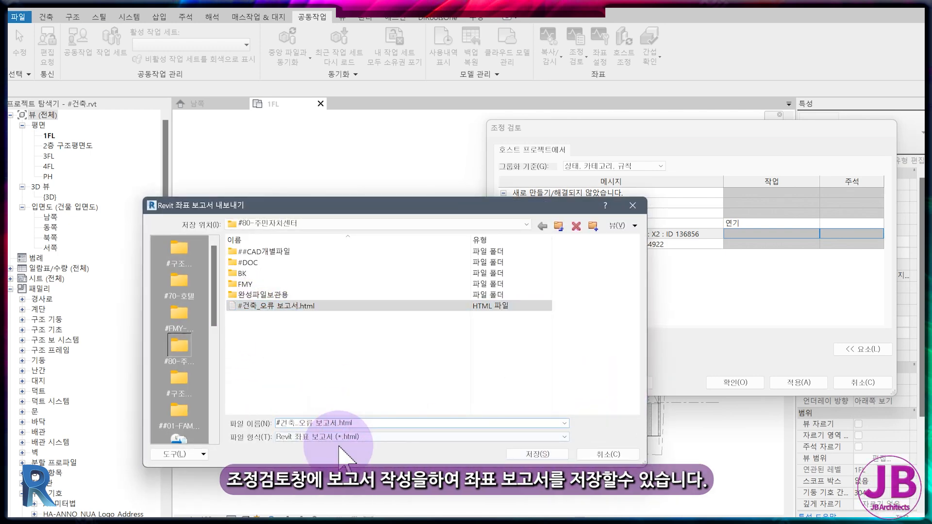
pyautogui.write('m')
pyautogui.press('Return')
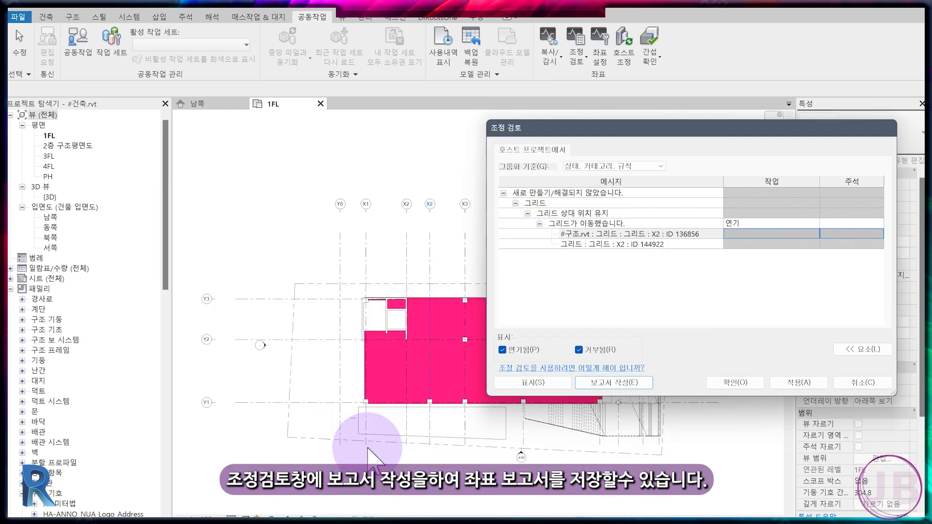
pyautogui.click(734, 383)
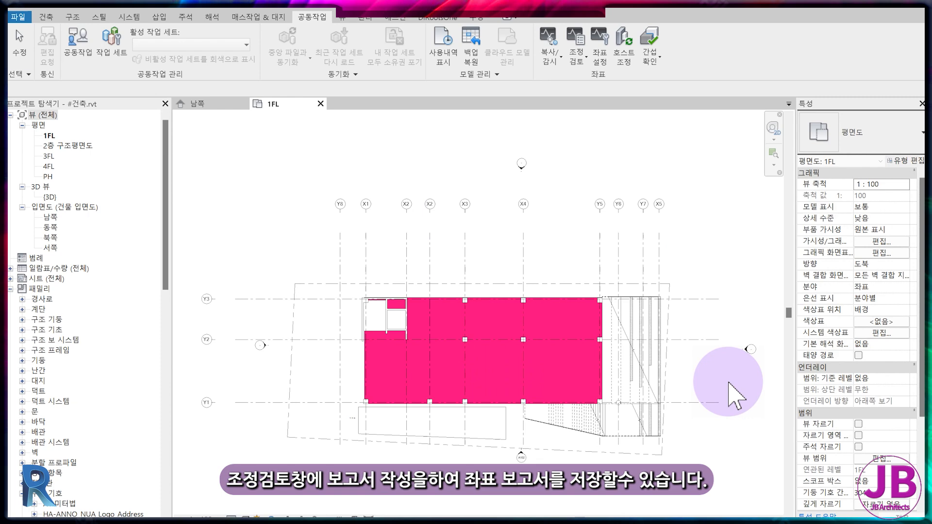
# - Switch to the file manager and open the saved report #건축_오류 보고서m.html with a chosen program to review it
pyautogui.click(409, 246)
pyautogui.click(430, 268)
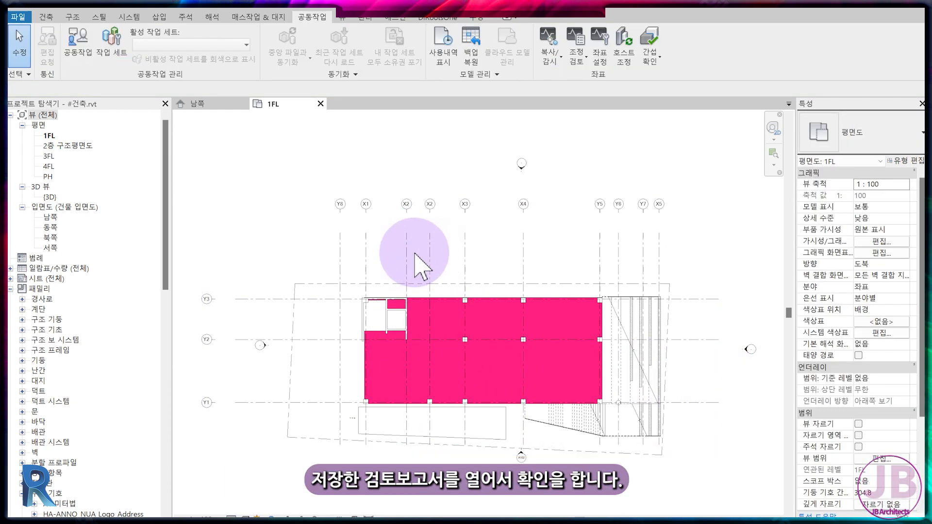
pyautogui.click(212, 523)
pyautogui.click(55, 232)
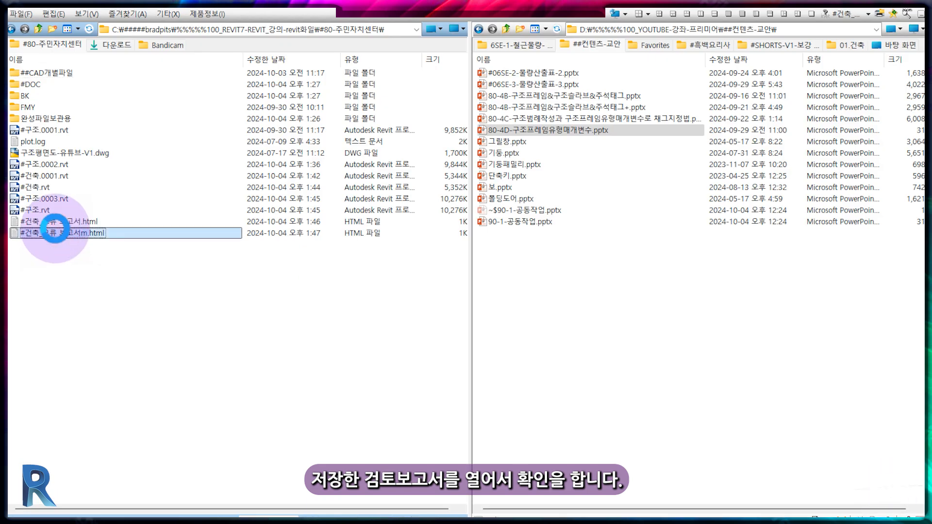
pyautogui.rightClick(54, 232)
pyautogui.moveTo(122, 346)
pyautogui.click(267, 347)
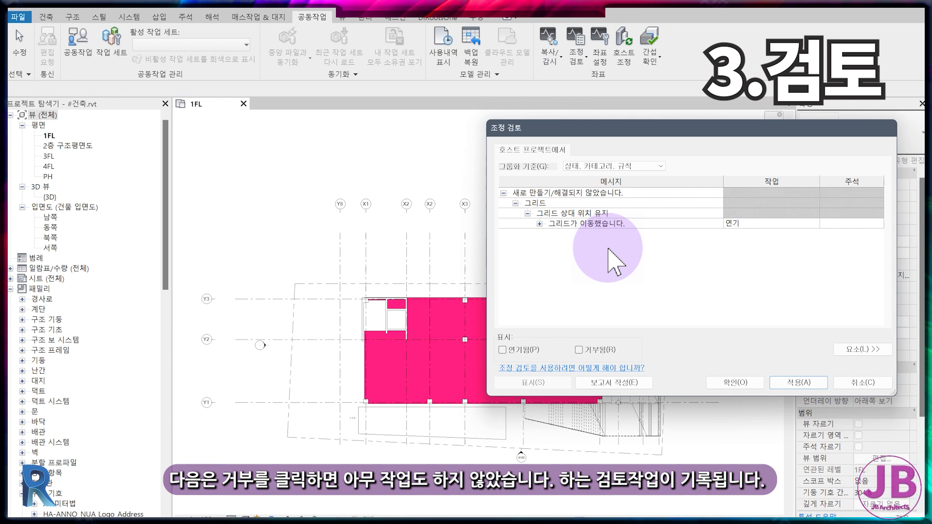
# - Set the action for the moved-grid message to 거부, with postponed and rejected entries shown, and apply it
pyautogui.click(758, 224)
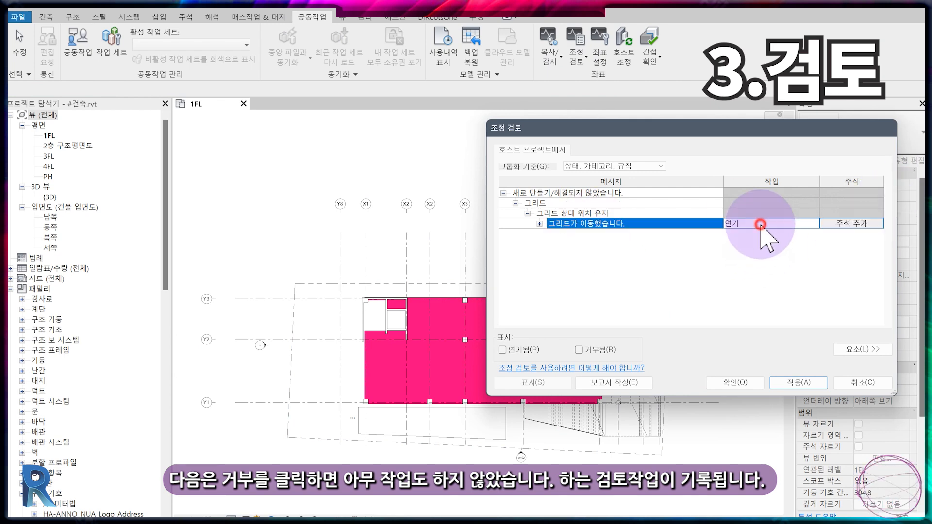
pyautogui.click(816, 223)
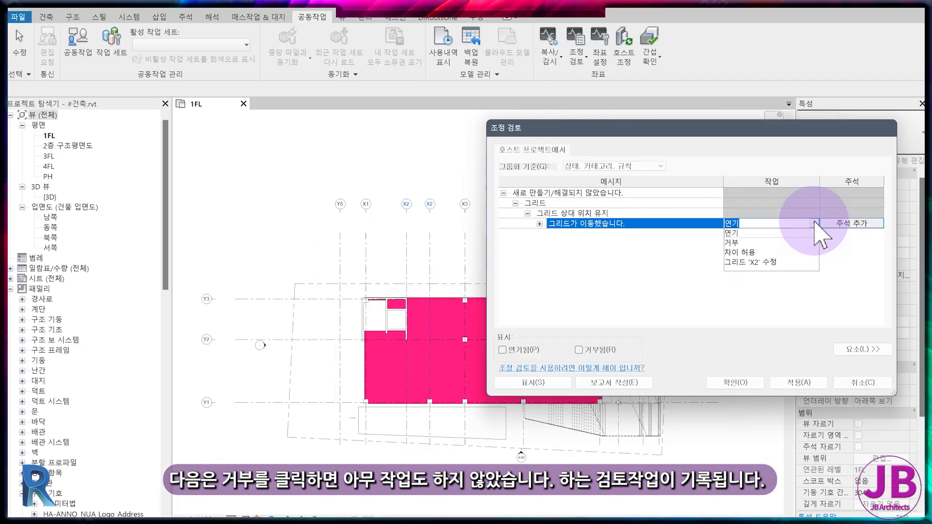
pyautogui.click(725, 232)
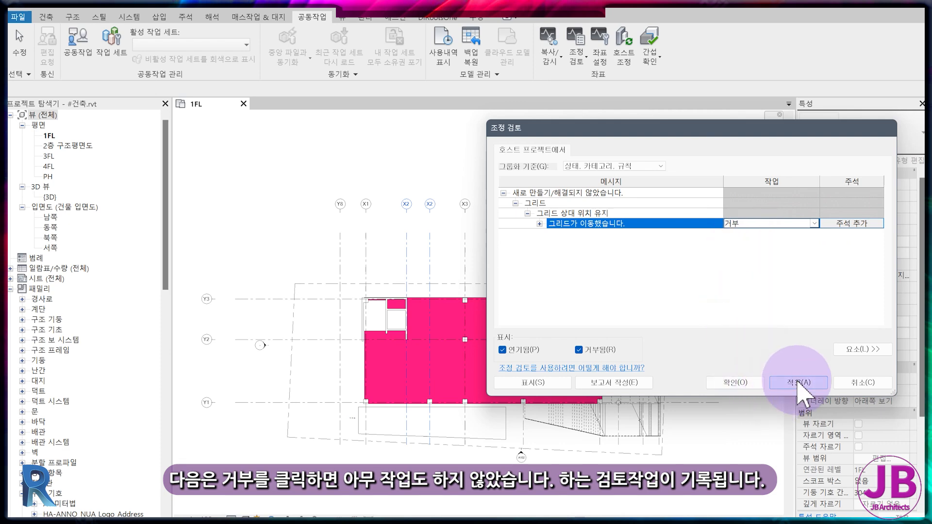
pyautogui.click(797, 383)
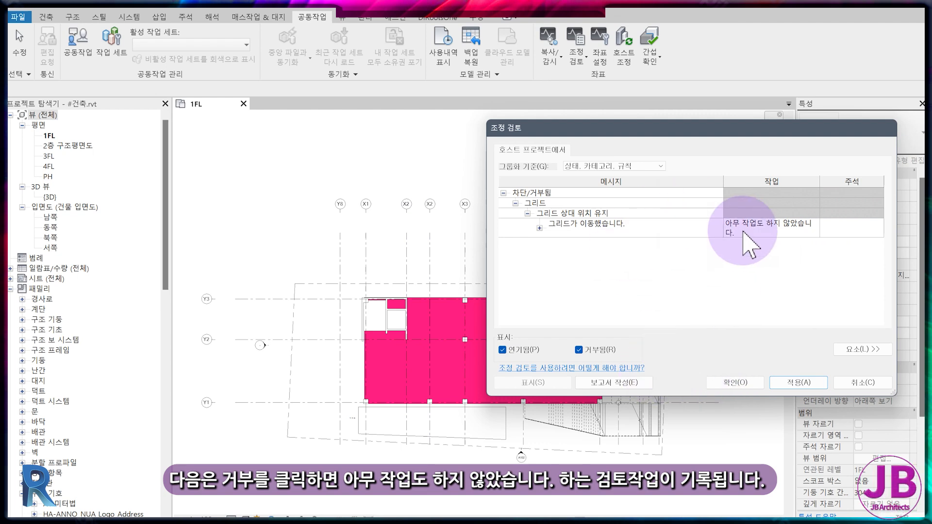
# - Set the moved-grid message's action to 차이 허용, create a coordination report, and apply the action
pyautogui.click(631, 218)
pyautogui.click(797, 224)
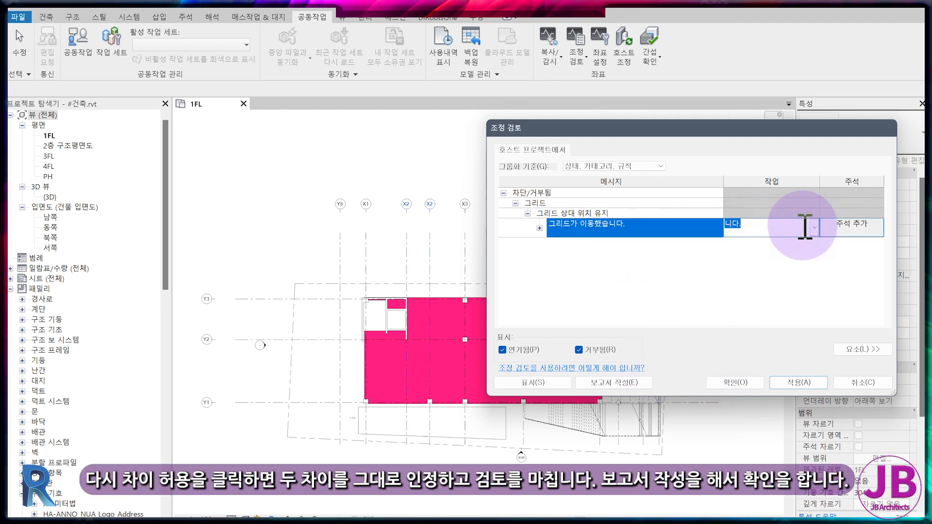
pyautogui.click(815, 227)
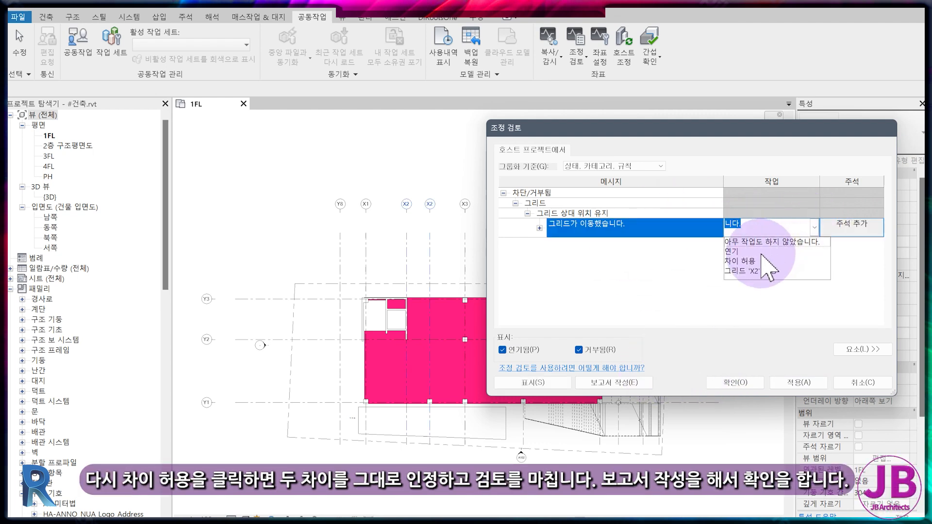
pyautogui.click(735, 251)
pyautogui.click(738, 252)
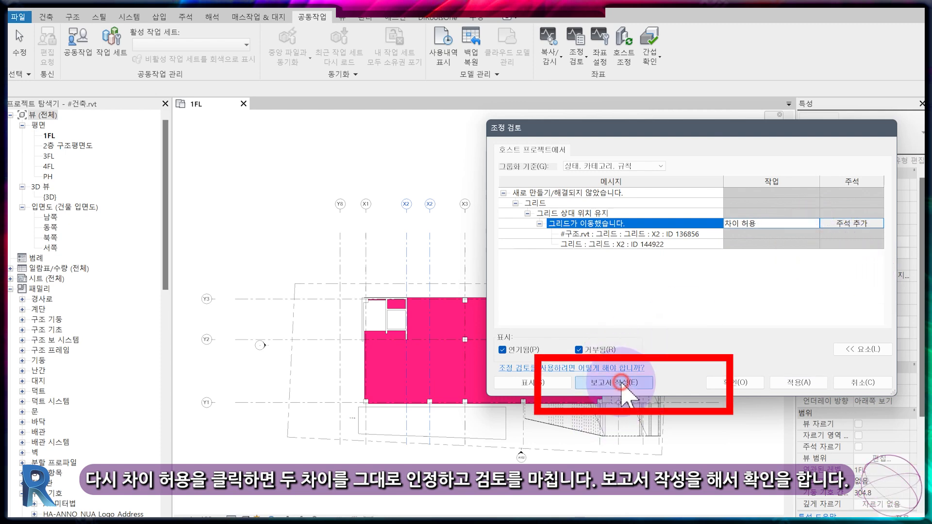
pyautogui.click(622, 382)
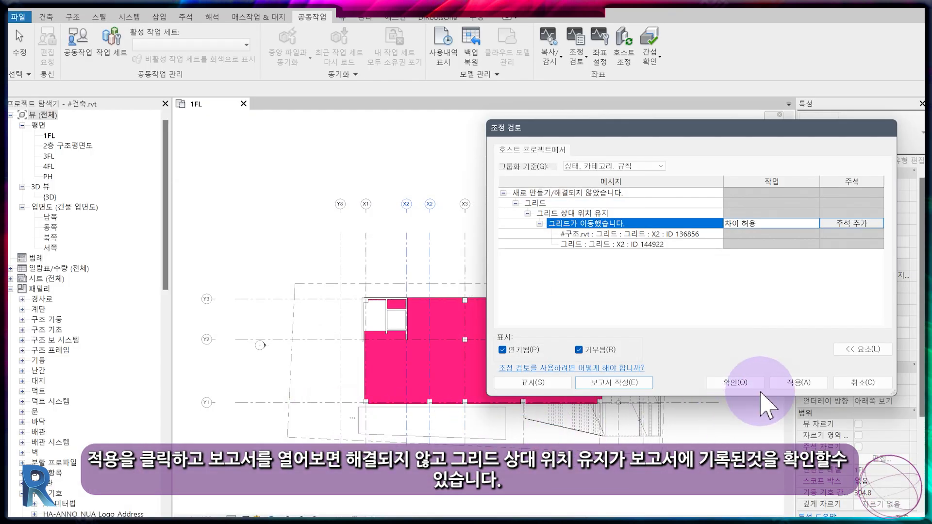
pyautogui.click(800, 383)
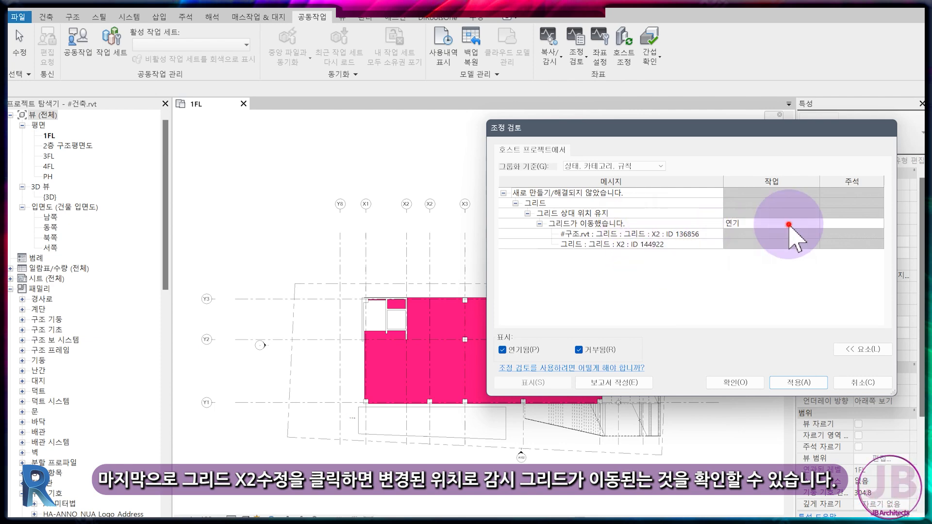
# - Set the moved-grid message's action to 그리드 'X2' 수정, apply it, and close the coordination review
pyautogui.click(815, 224)
pyautogui.click(814, 226)
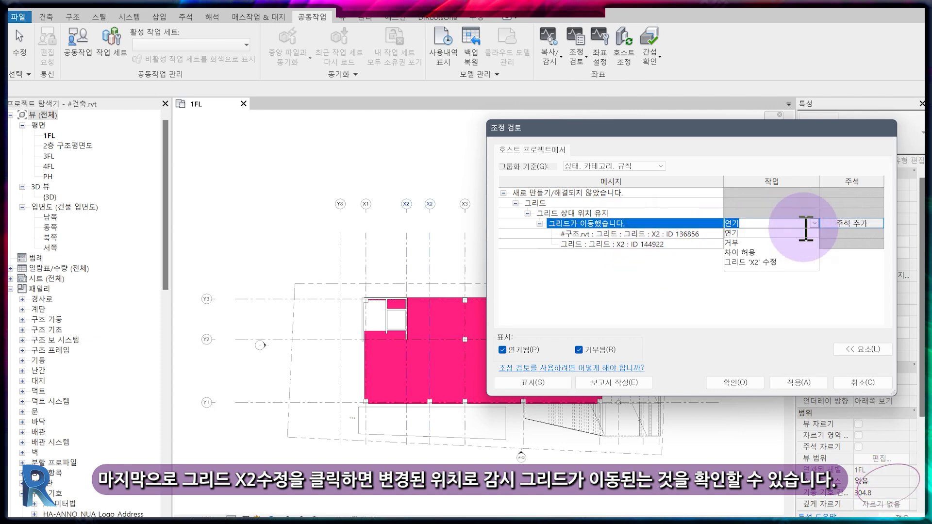
pyautogui.click(752, 262)
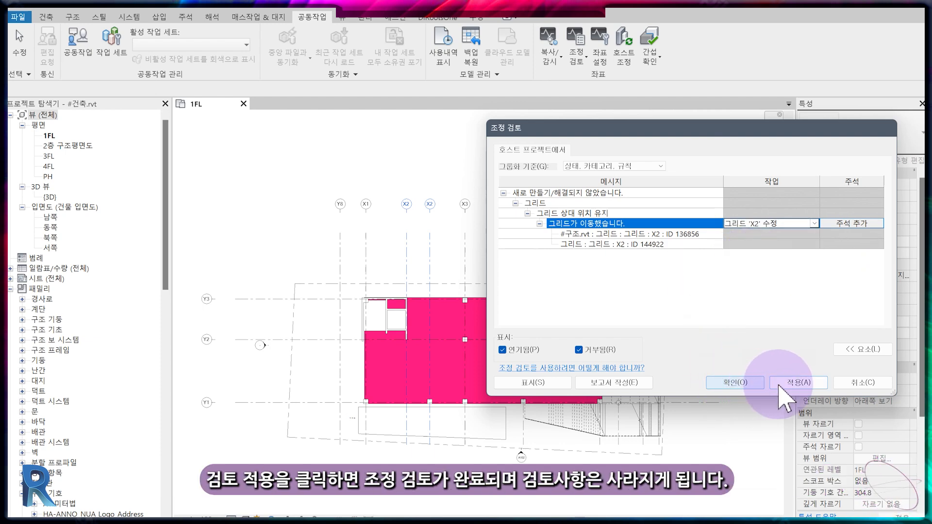
pyautogui.click(796, 383)
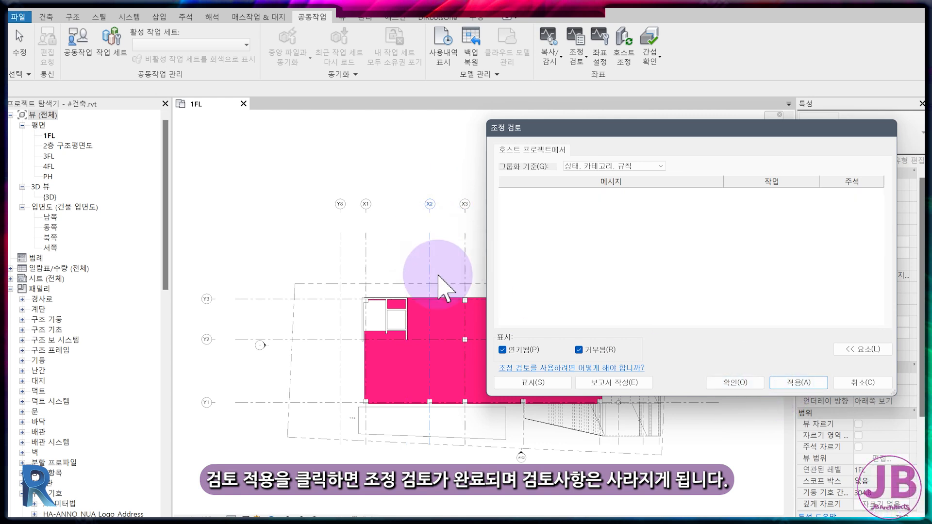
pyautogui.click(727, 385)
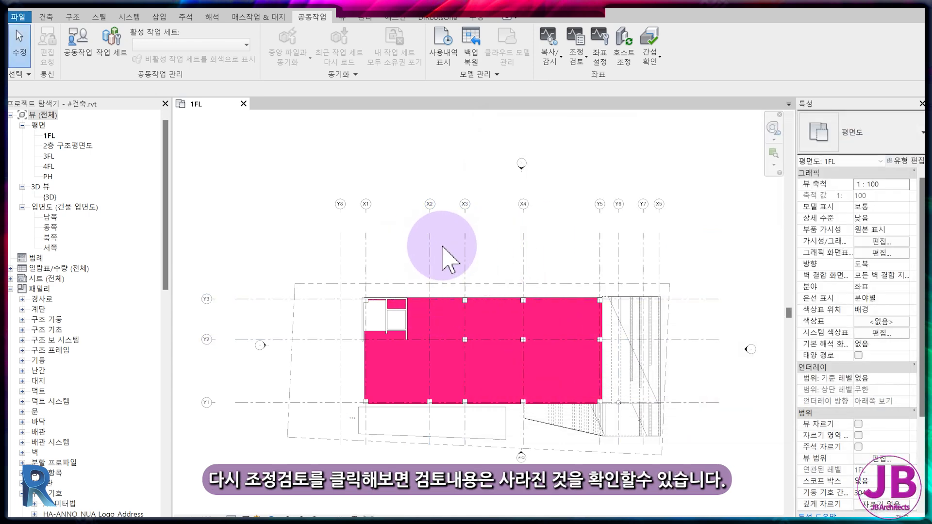
# - Run Coordination Review again on the linked structural model, check for remaining messages, and close the review
pyautogui.click(577, 51)
pyautogui.click(590, 112)
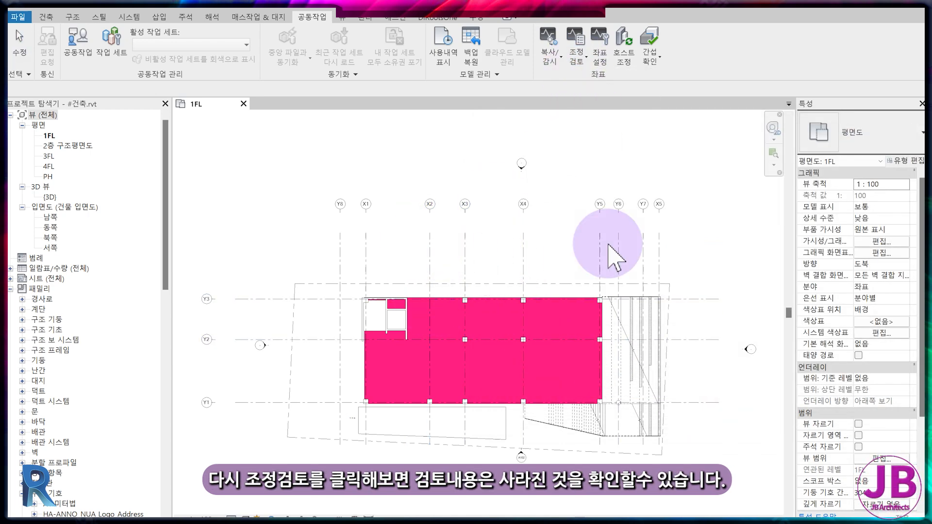
pyautogui.click(602, 257)
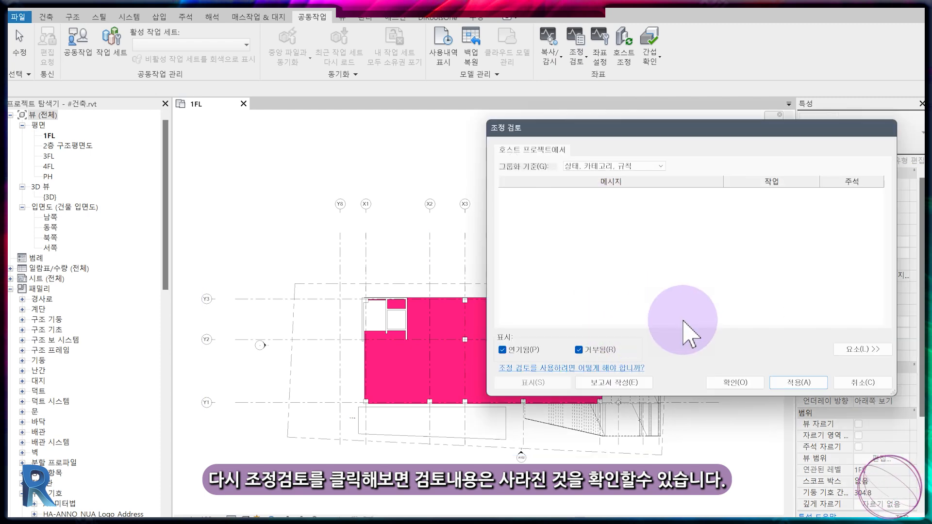
pyautogui.click(735, 382)
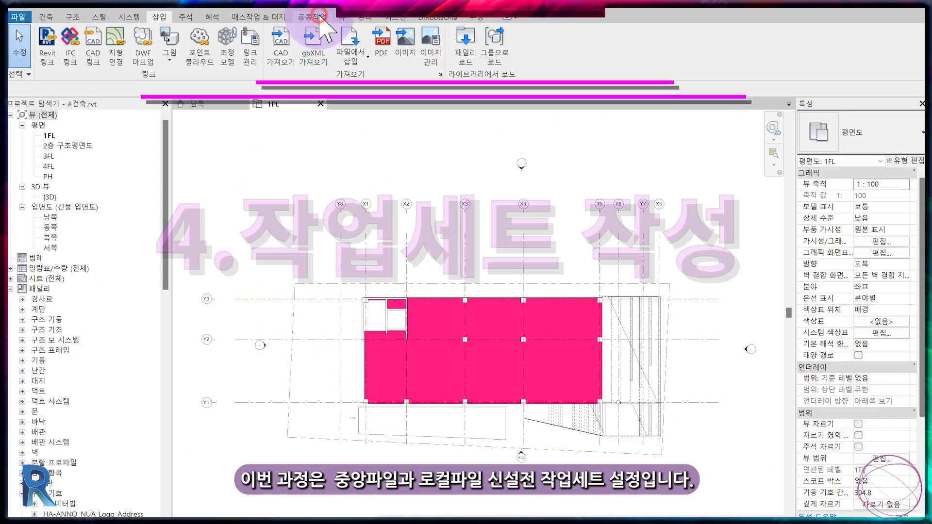
# - Enable worksharing with levels and grids moved to workset 레벨 및 그리드 and the remaining elements to 작업세트1
pyautogui.click(312, 17)
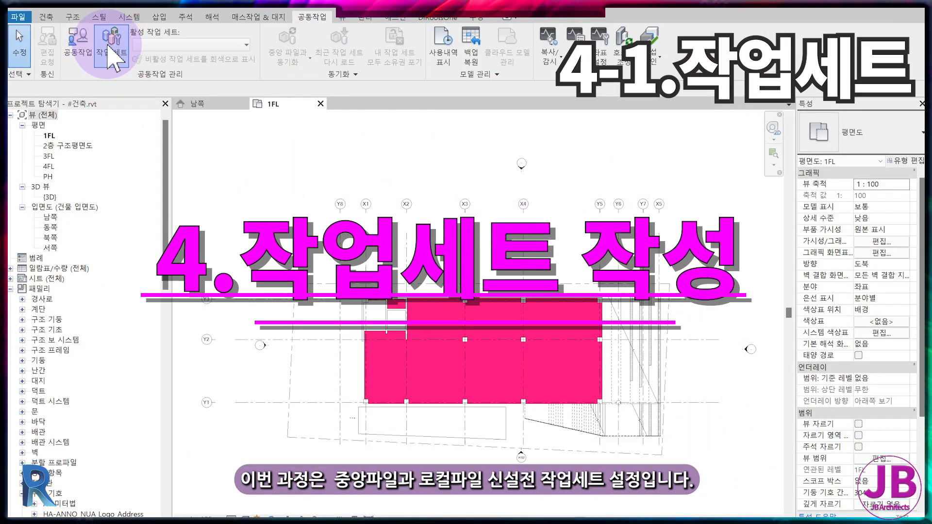
pyautogui.click(109, 44)
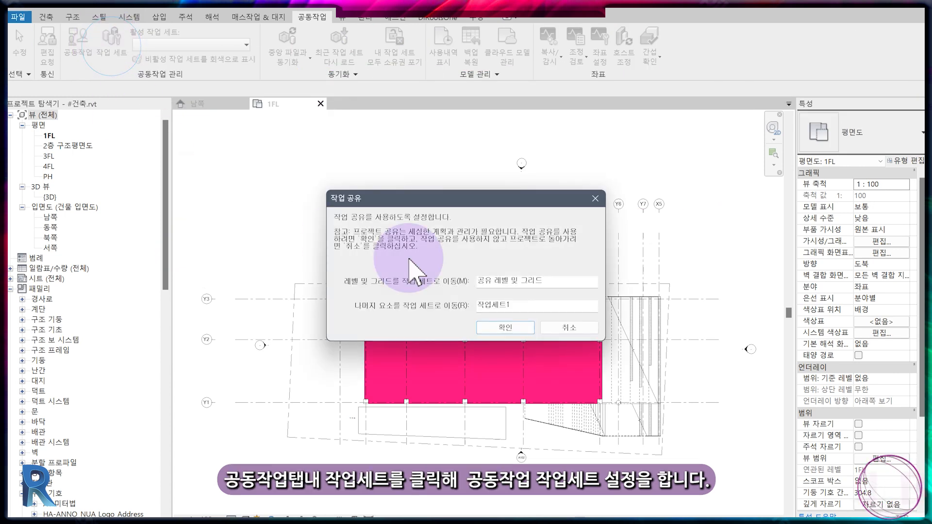
pyautogui.moveTo(496, 282); pyautogui.dragTo(452, 281)
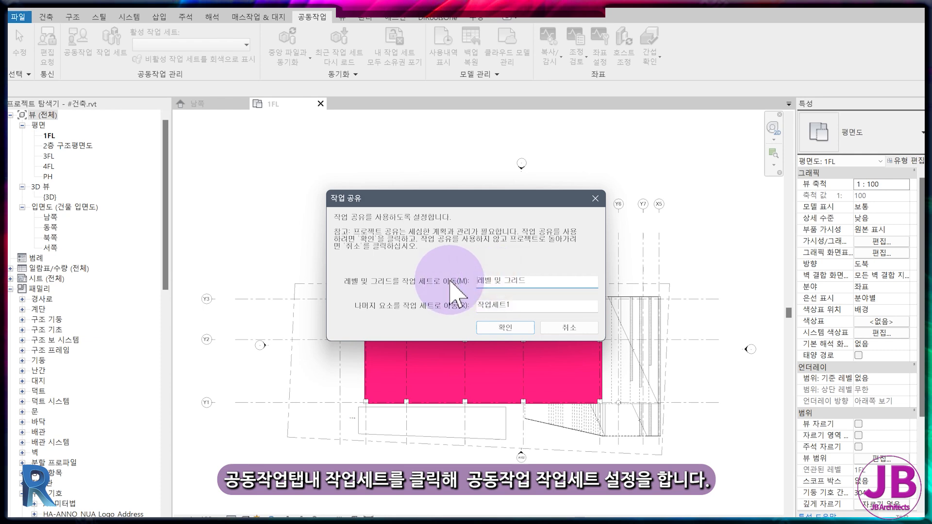
pyautogui.click(493, 328)
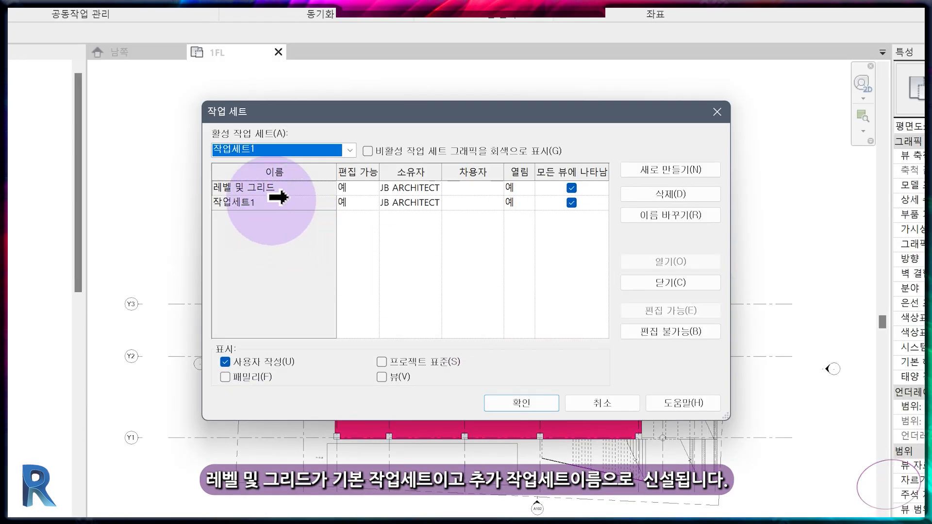
# - Create two new worksets named #건축 and #구조
pyautogui.click(274, 203)
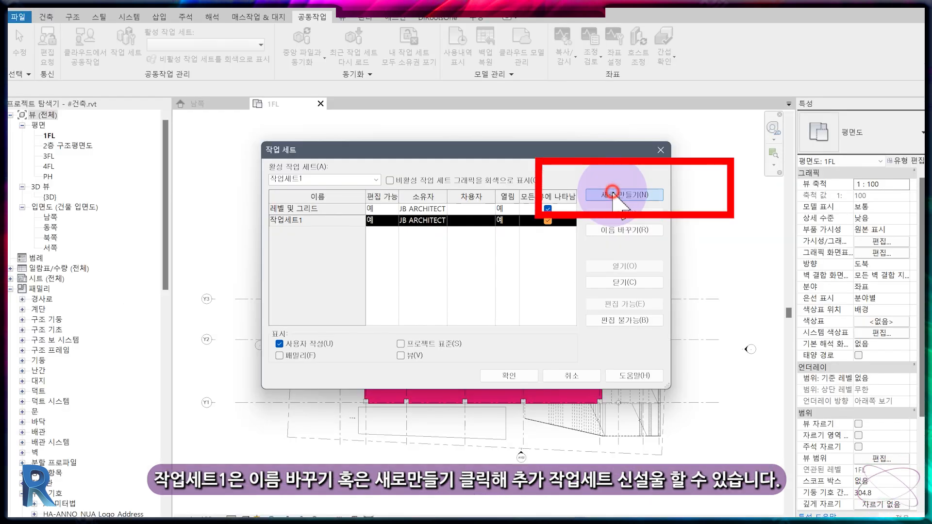
pyautogui.click(612, 193)
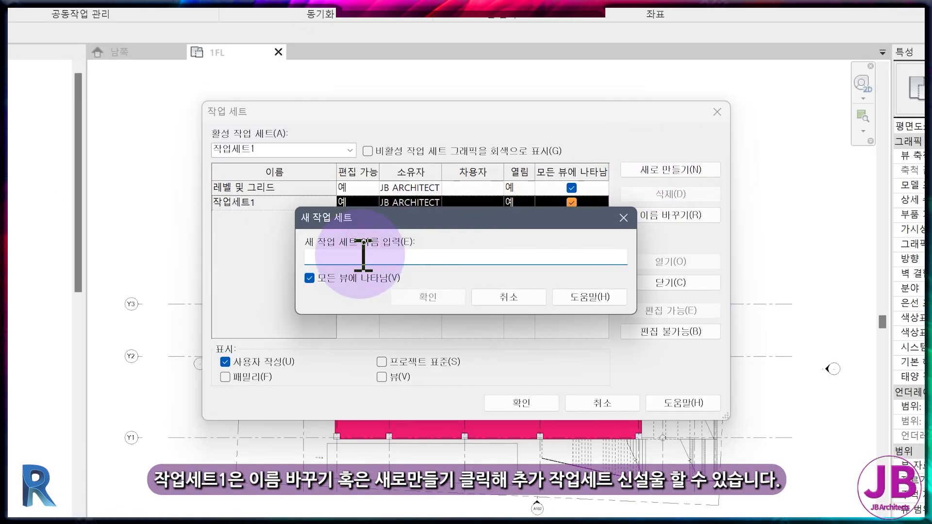
pyautogui.write('#건추')
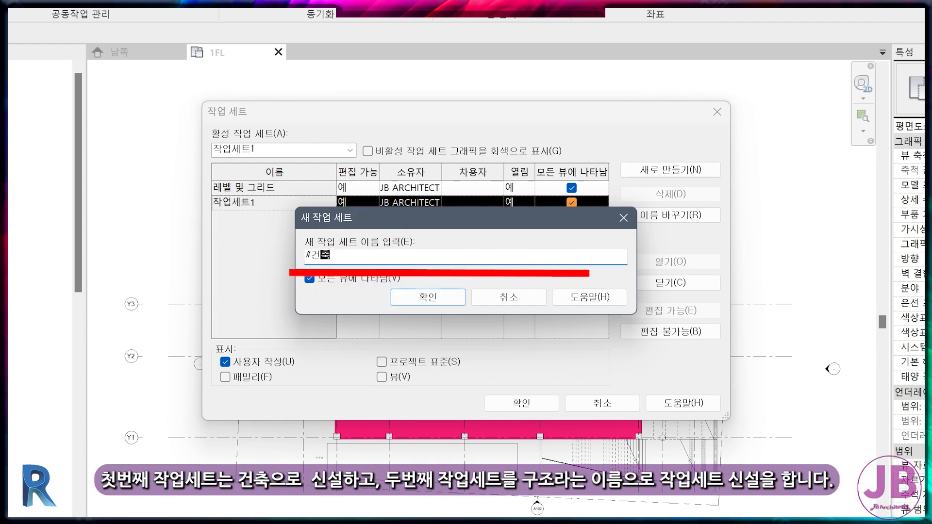
pyautogui.press('Return')
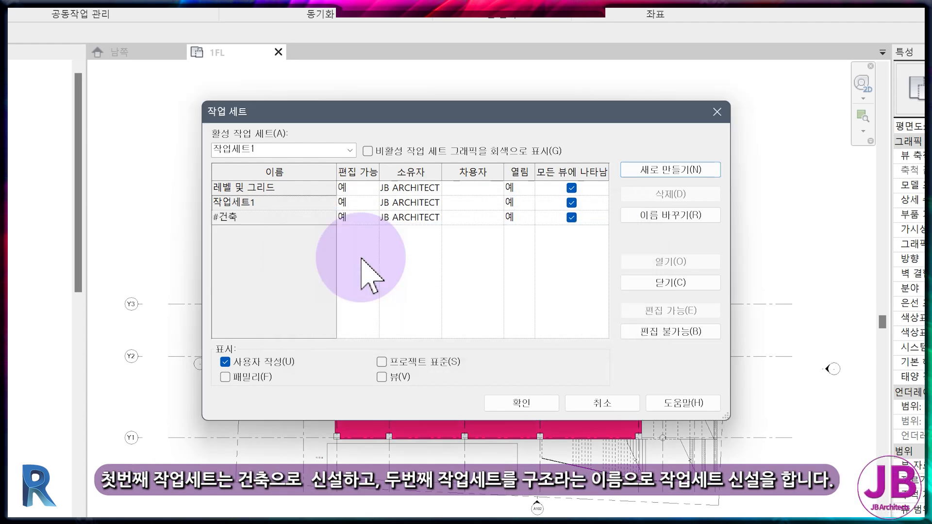
pyautogui.click(664, 170)
pyautogui.write('#구조')
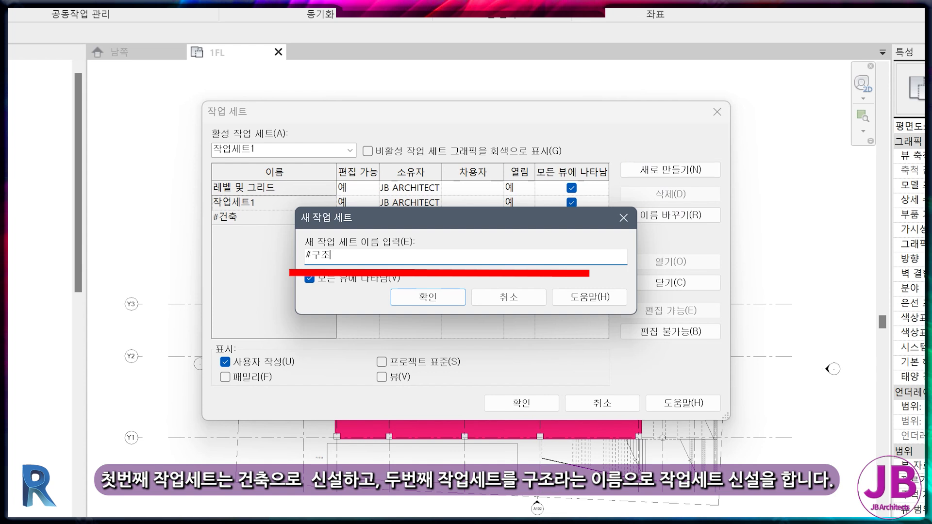
pyautogui.press('Return')
# - Create two more worksets named #캐드링크 and #레빗링크 for the linked files
pyautogui.click(669, 173)
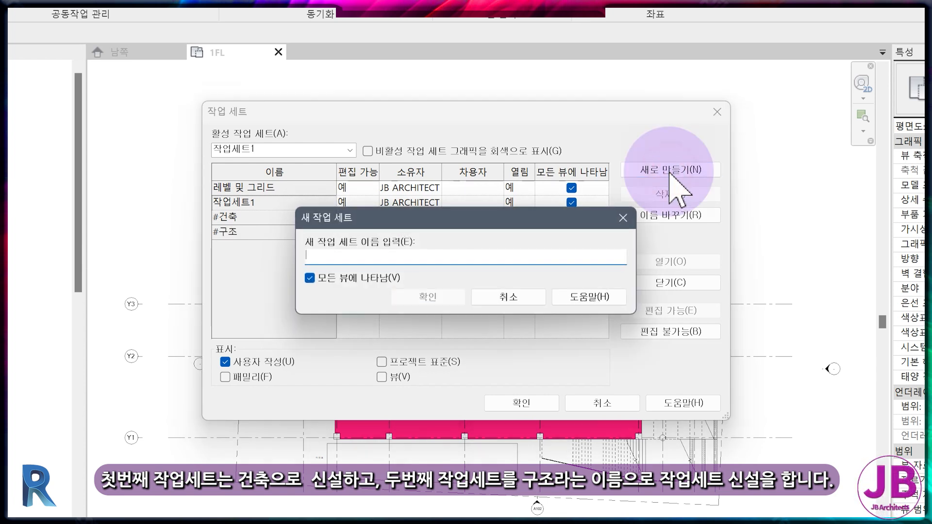
pyautogui.write('#캐드링크')
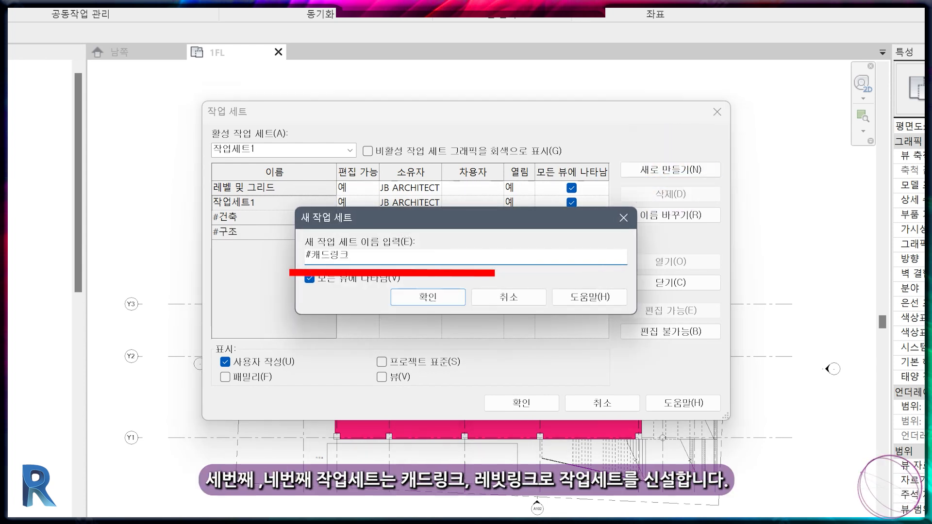
pyautogui.press('Return')
pyautogui.click(670, 170)
pyautogui.write('#레빗링크')
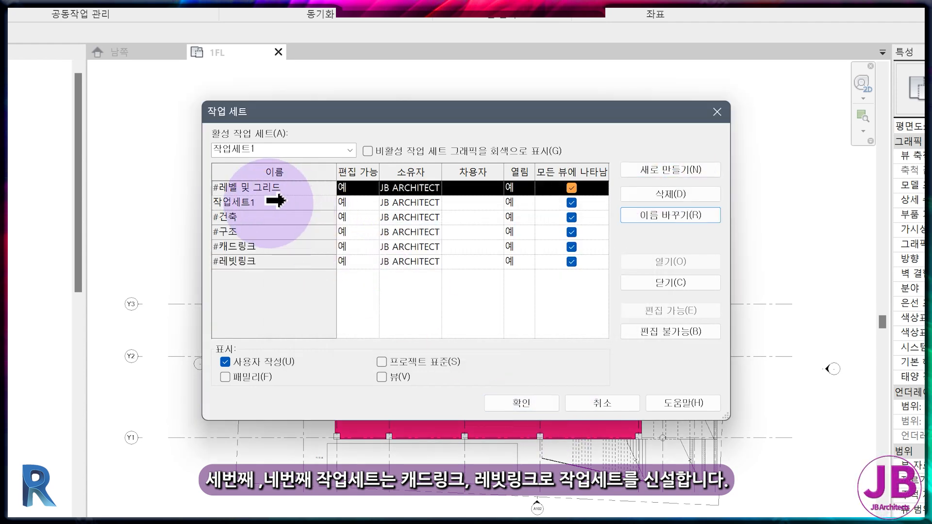
# - Rename the workset 작업세트1 as #마스터
pyautogui.click(274, 201)
pyautogui.click(687, 216)
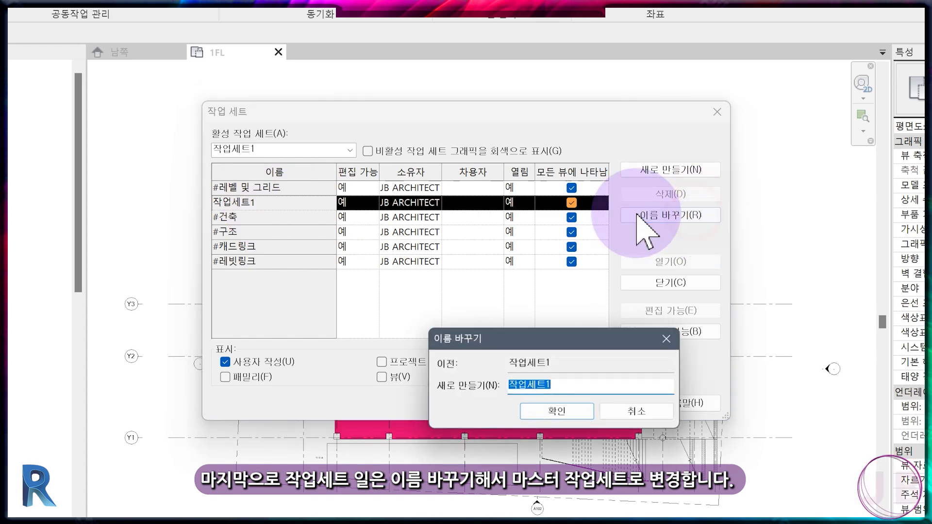
pyautogui.write('#마스터')
pyautogui.press('Return')
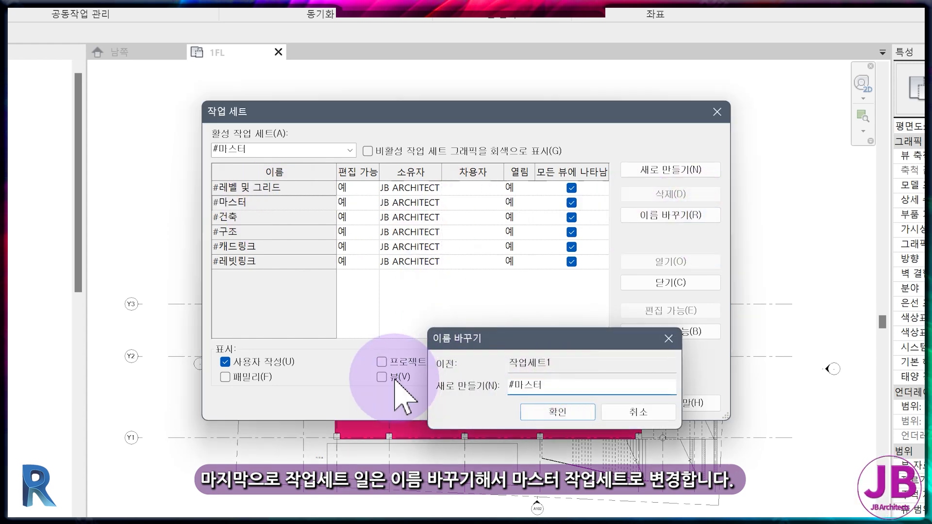
pyautogui.press('Return')
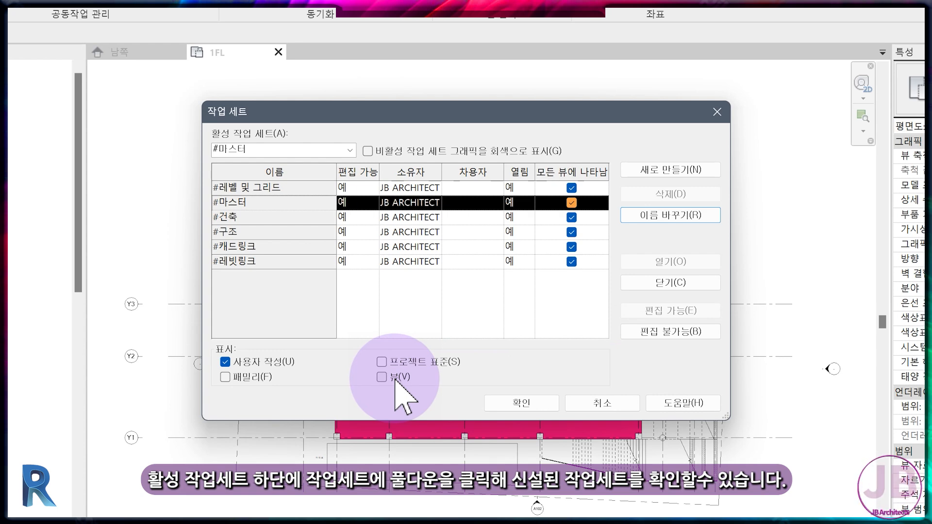
# - Make #건축 the active workset, accept the workset setup, and check the active workset in the project
pyautogui.click(274, 149)
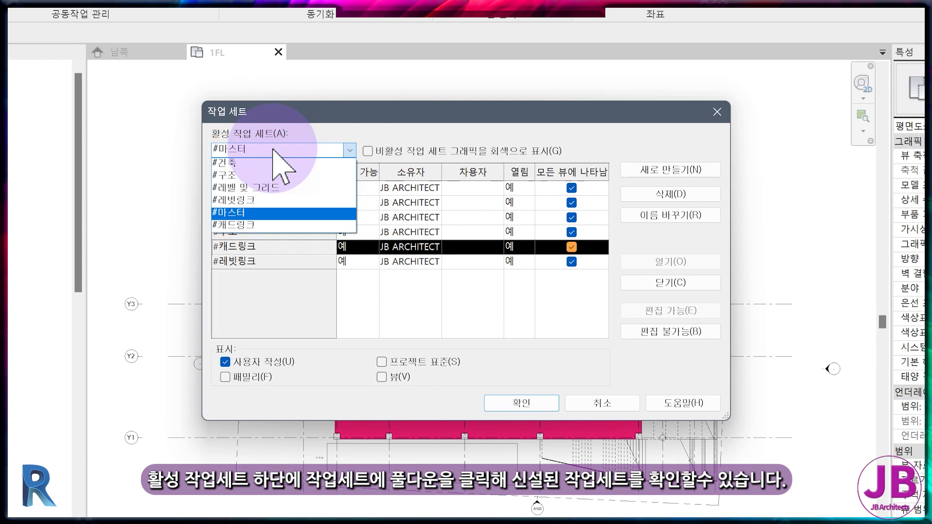
pyautogui.click(286, 150)
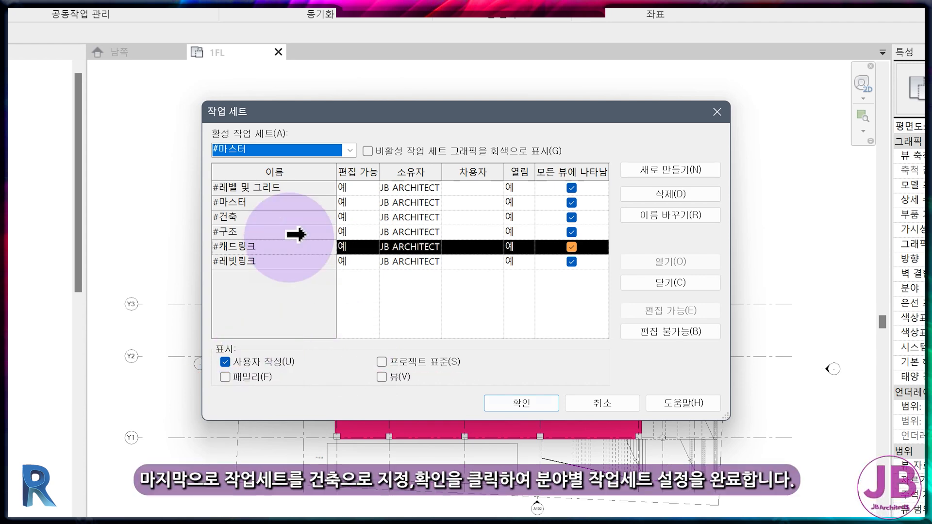
pyautogui.click(258, 148)
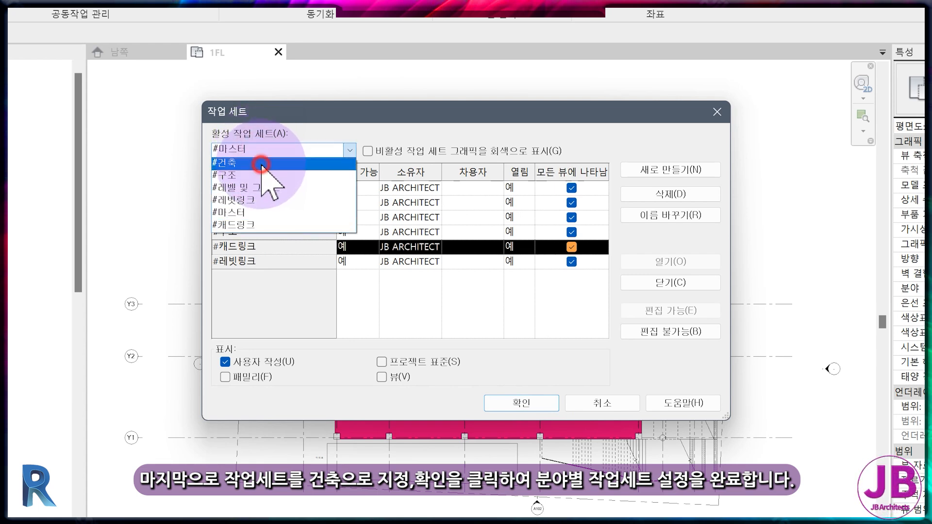
pyautogui.click(261, 165)
pyautogui.click(510, 400)
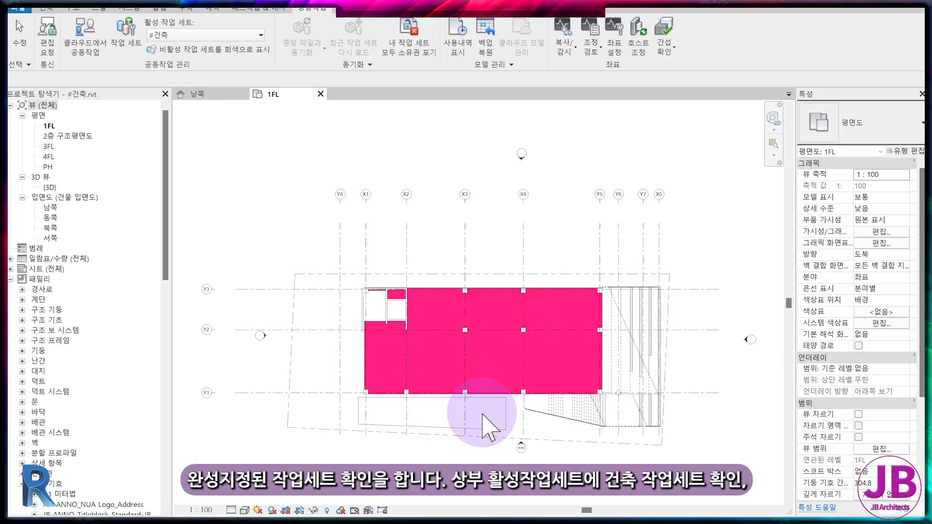
pyautogui.click(464, 505)
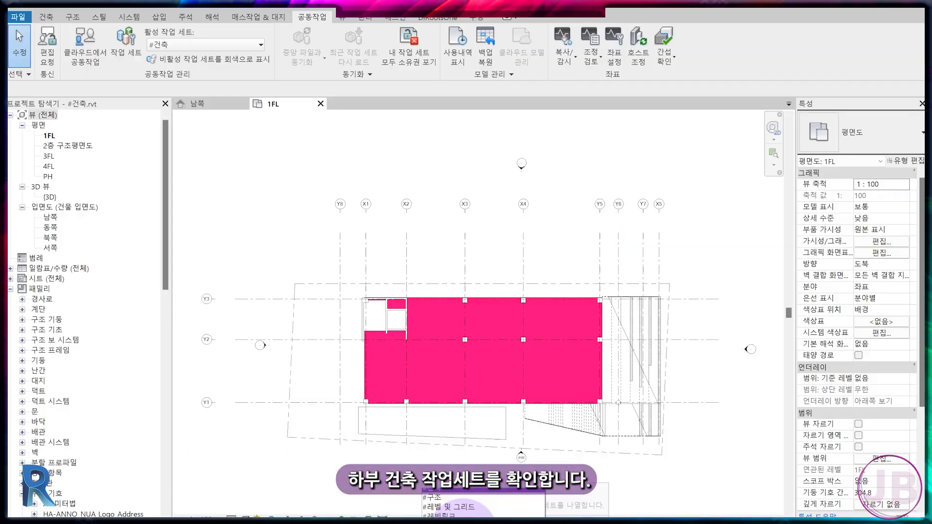
pyautogui.click(462, 475)
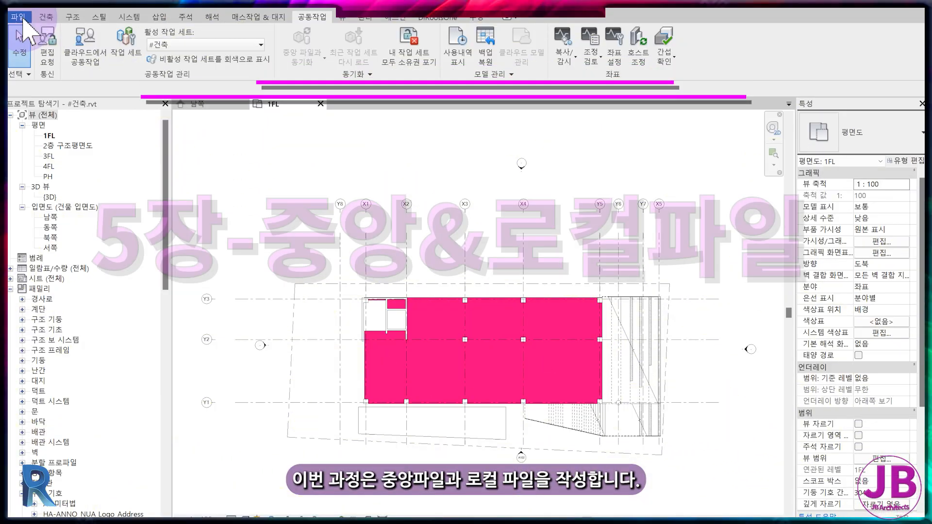
# - Check the worksharing save options and save the project as central file #중앙파일 in the #80-주민자치센터 folder
pyautogui.click(23, 19)
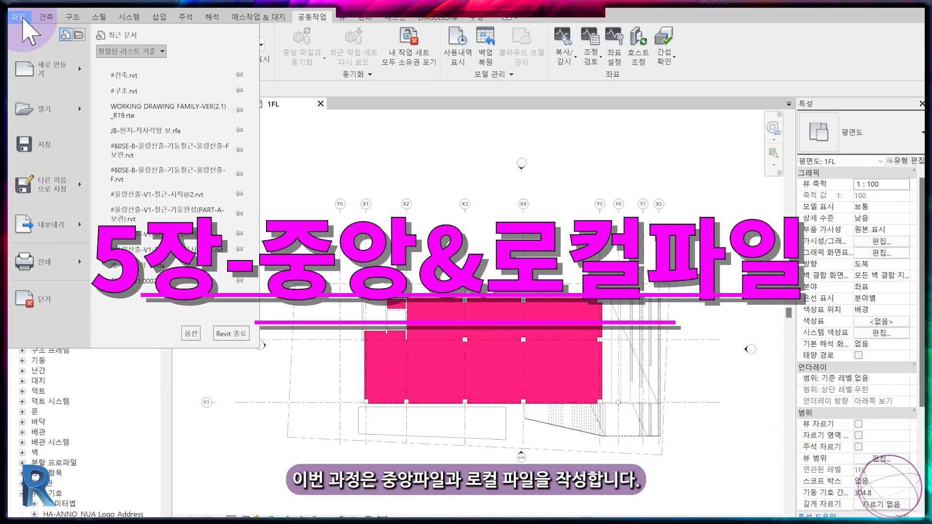
pyautogui.click(58, 186)
pyautogui.click(182, 135)
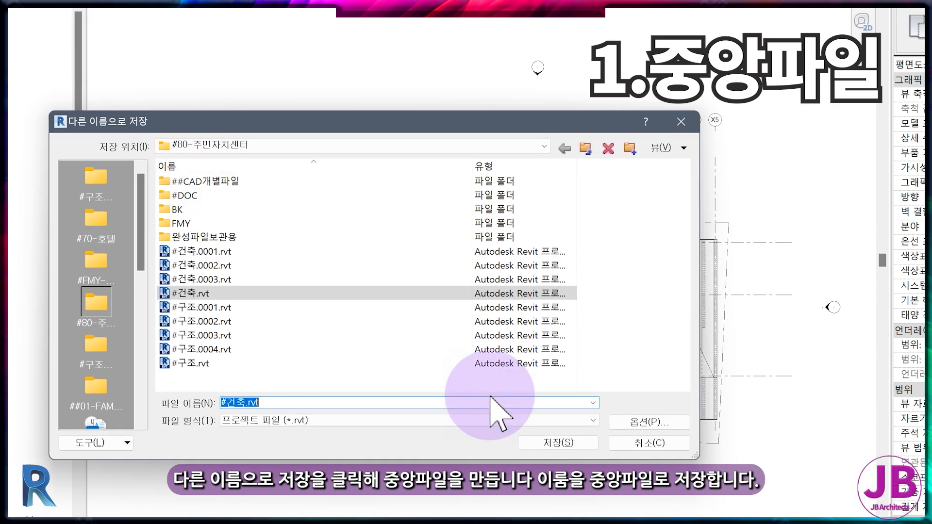
pyautogui.click(650, 422)
pyautogui.click(651, 422)
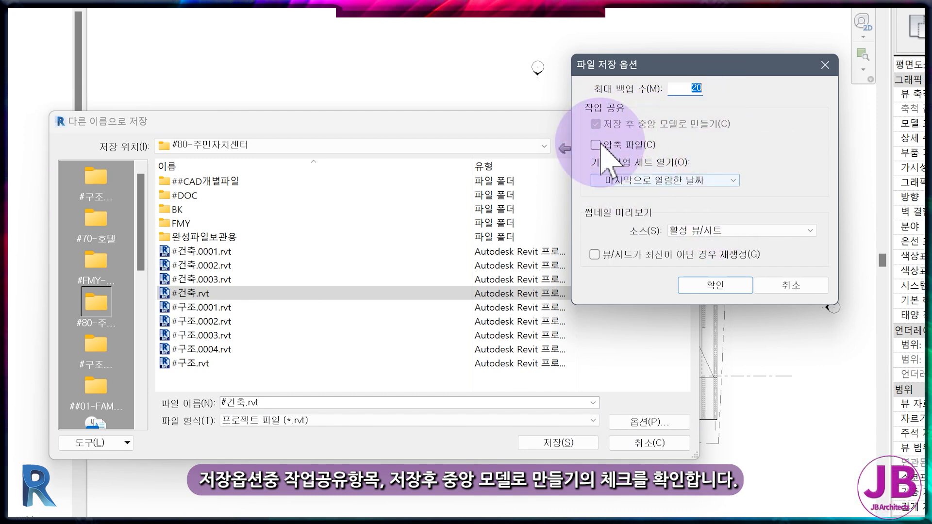
pyautogui.click(702, 285)
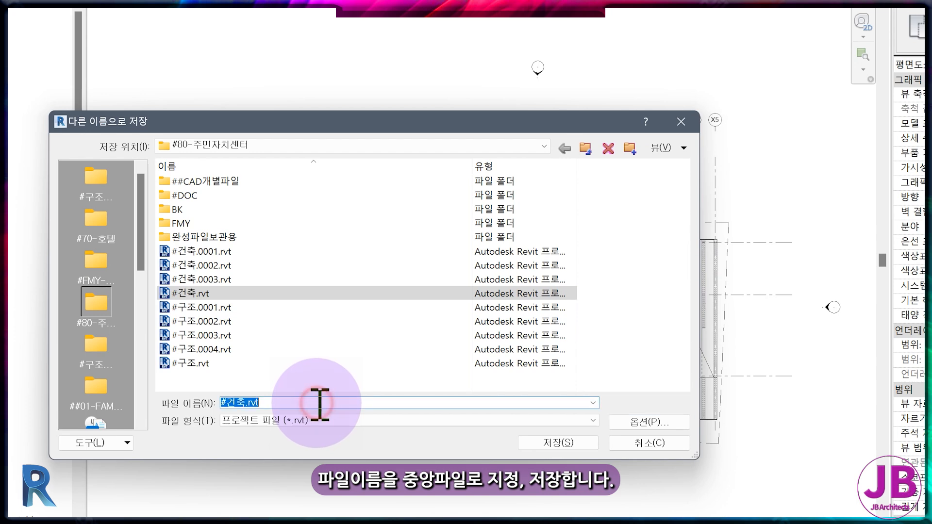
pyautogui.write('#중앙파일')
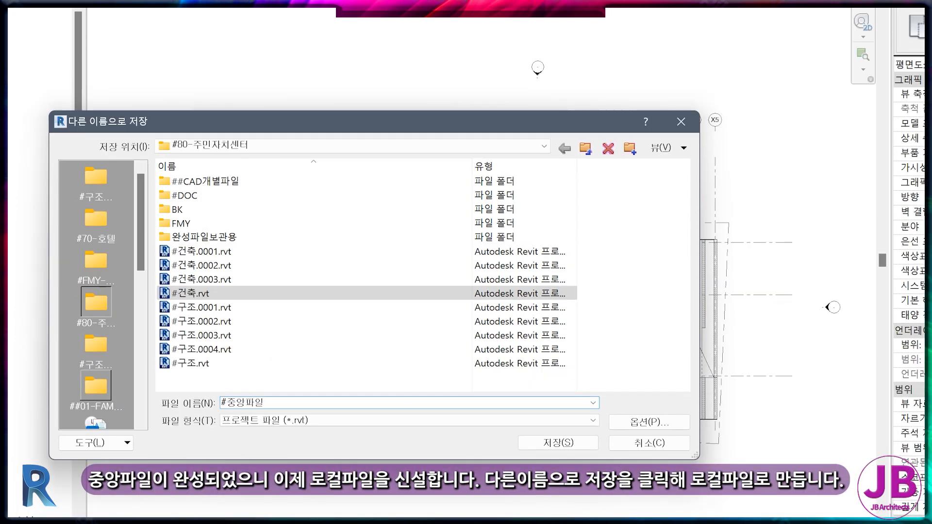
pyautogui.press('Return')
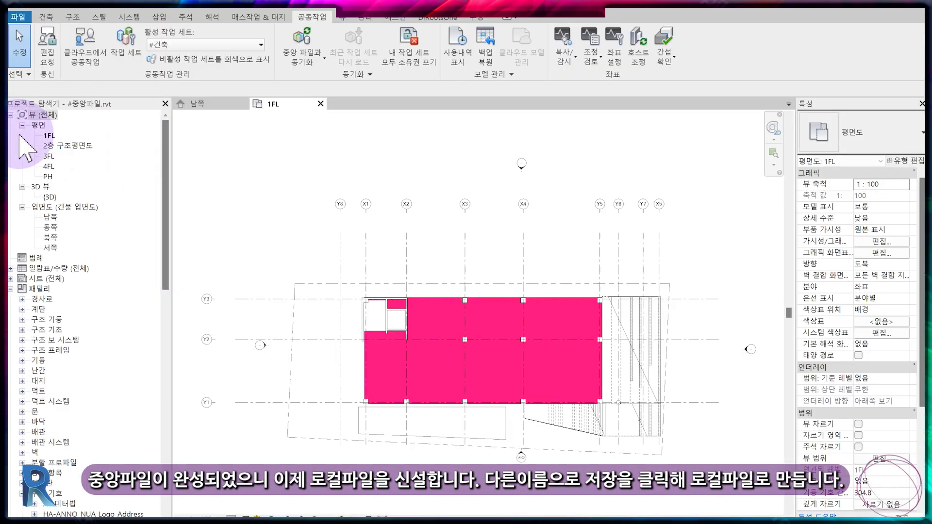
# - Save the project as #로컬파일 in the #80-주민자치센터 folder, with the option to make it a central model after saving left unchecked
pyautogui.click(18, 17)
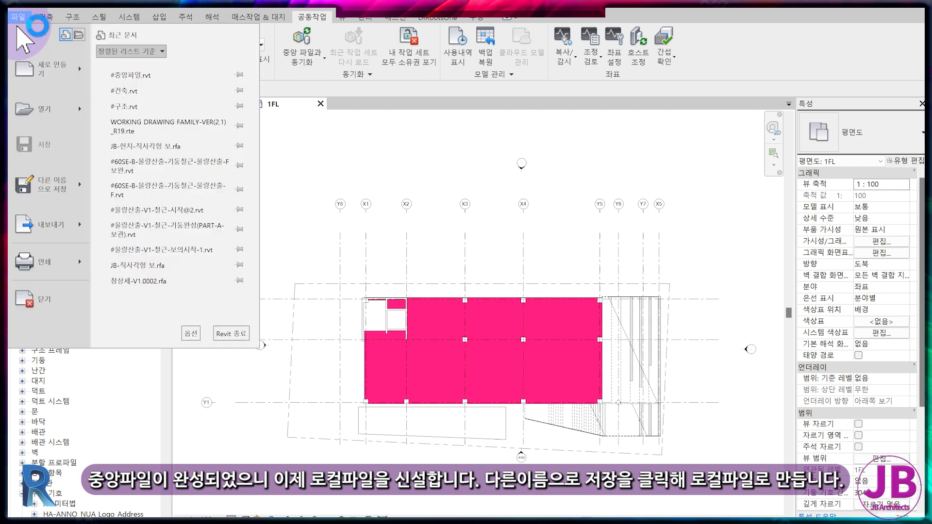
pyautogui.click(34, 192)
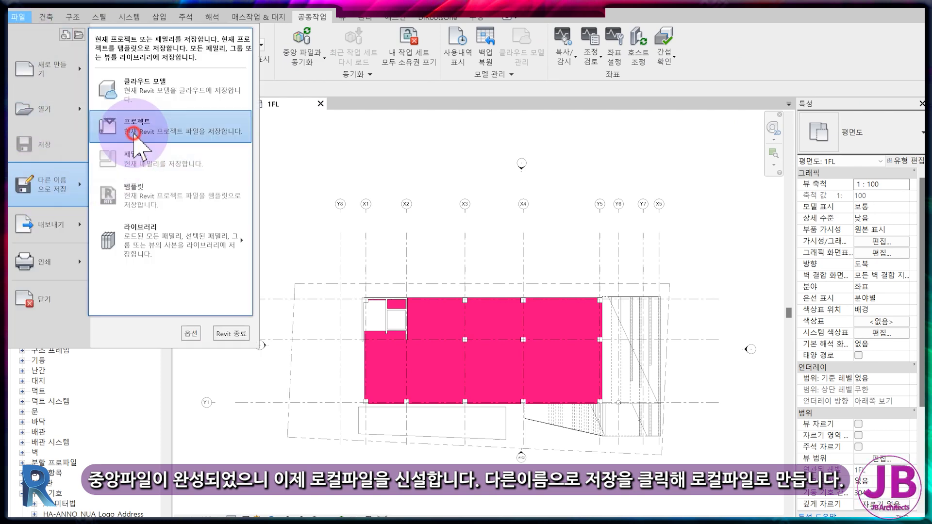
pyautogui.click(135, 136)
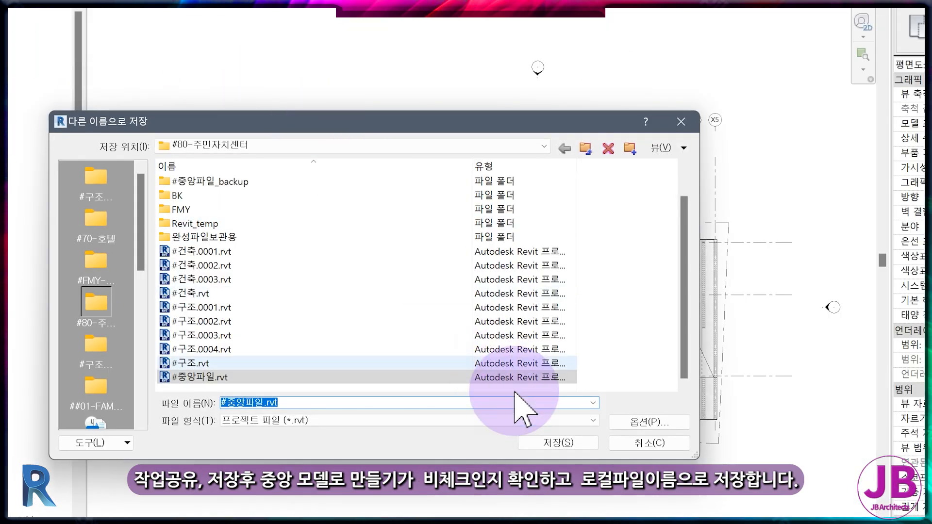
pyautogui.click(652, 423)
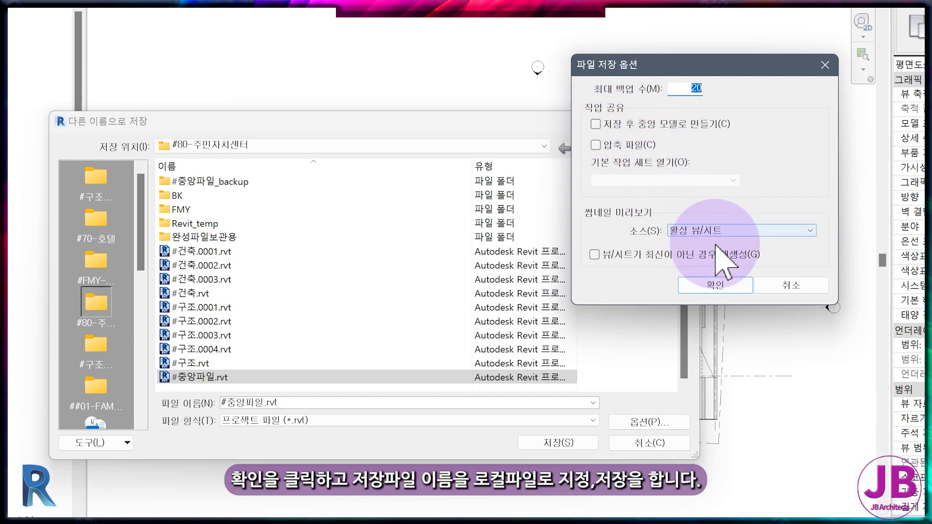
pyautogui.click(715, 286)
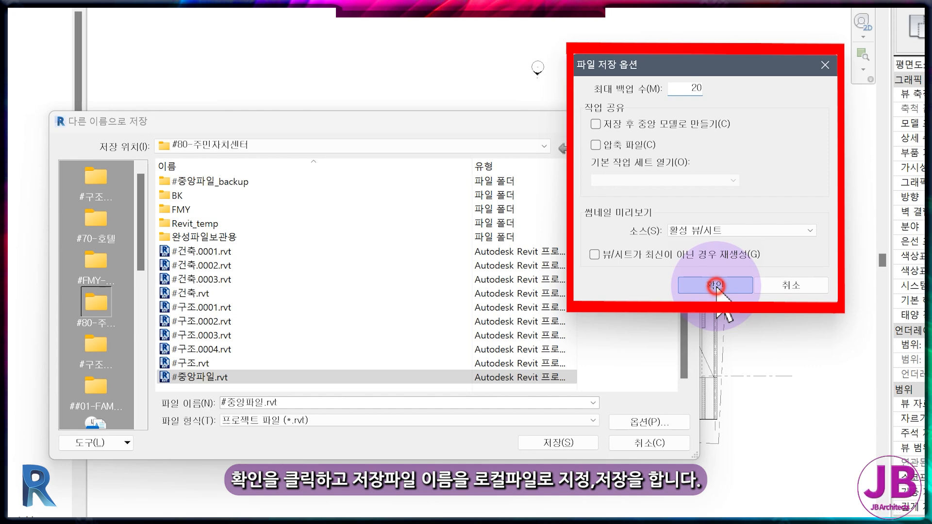
pyautogui.click(266, 402)
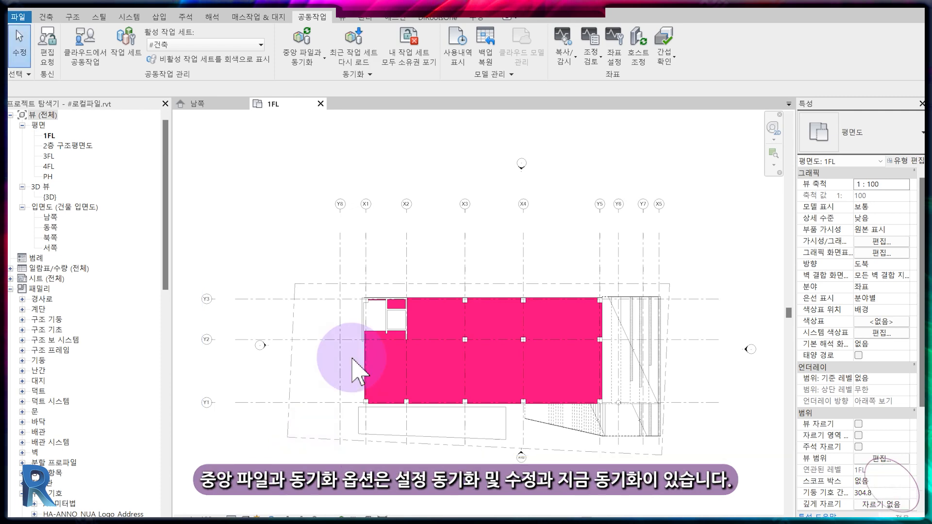
# - Synchronize with #중앙파일 through Synchronize and Modify Settings, with saving of the local file before and after enabled, and repeat with Synchronize Now
pyautogui.click(300, 61)
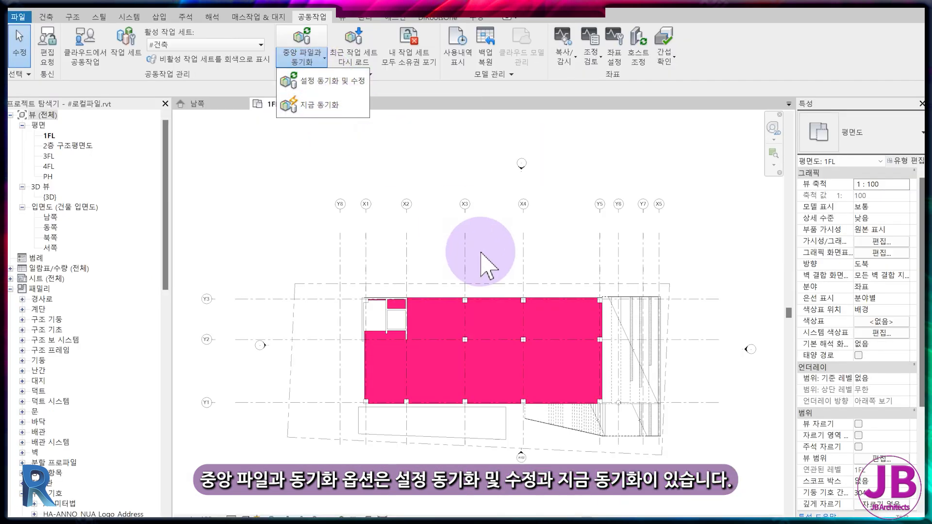
pyautogui.click(481, 252)
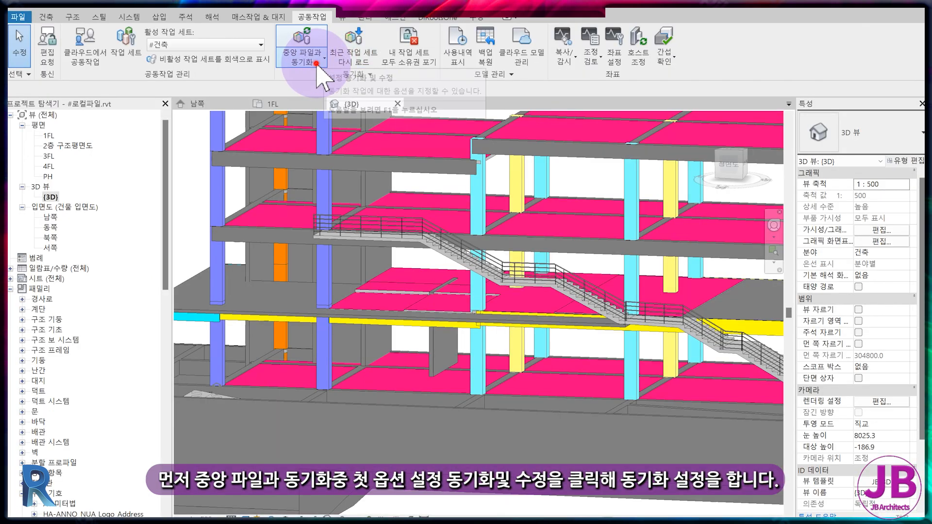
pyautogui.click(311, 60)
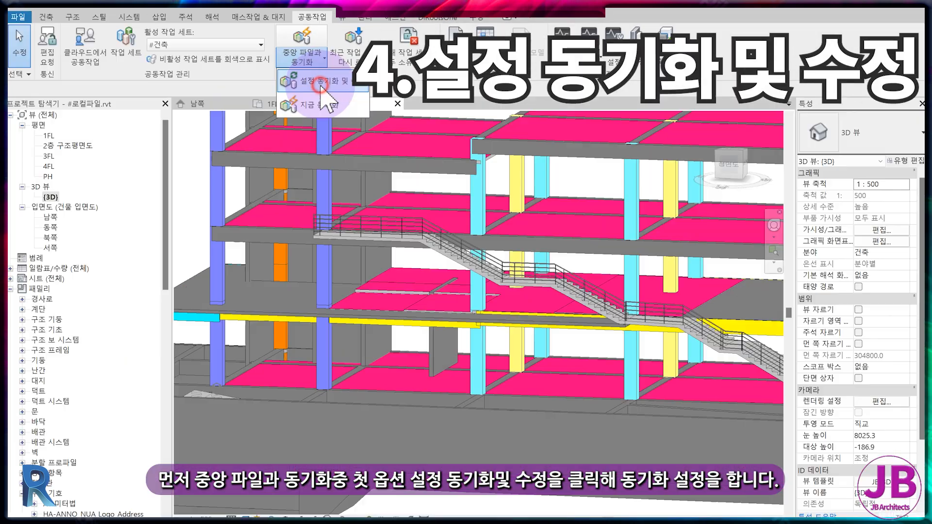
pyautogui.click(279, 99)
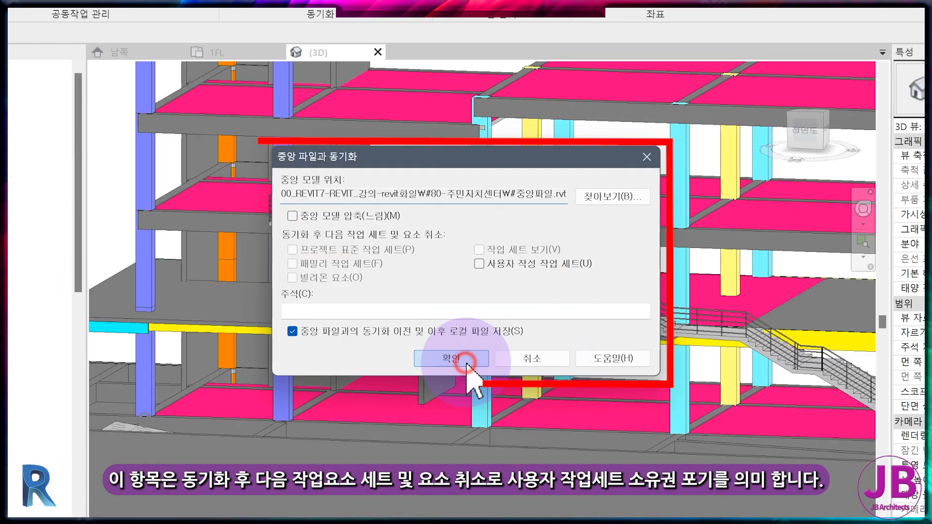
pyautogui.click(464, 342)
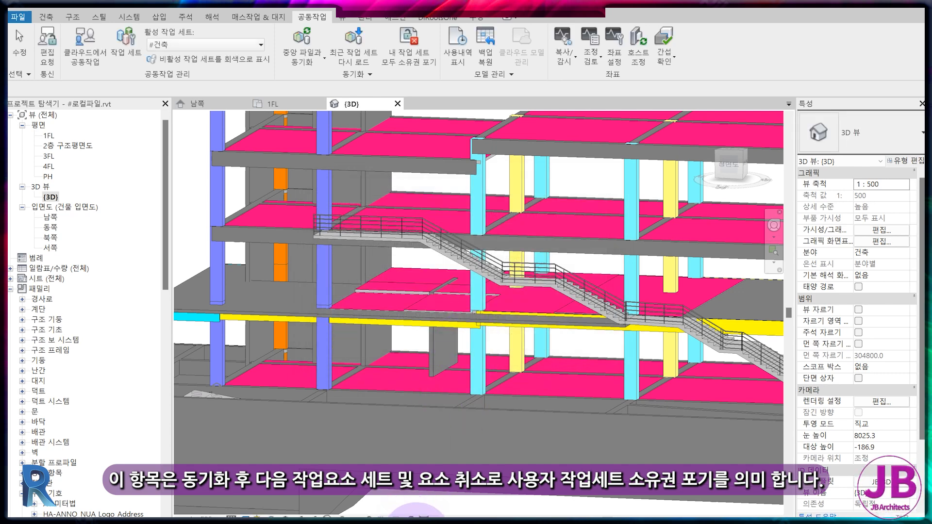
pyautogui.click(304, 58)
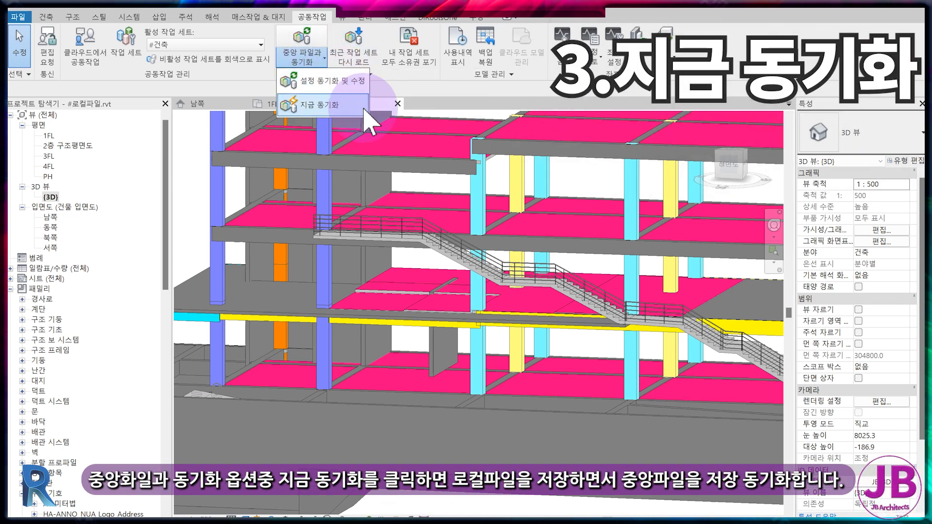
pyautogui.click(338, 106)
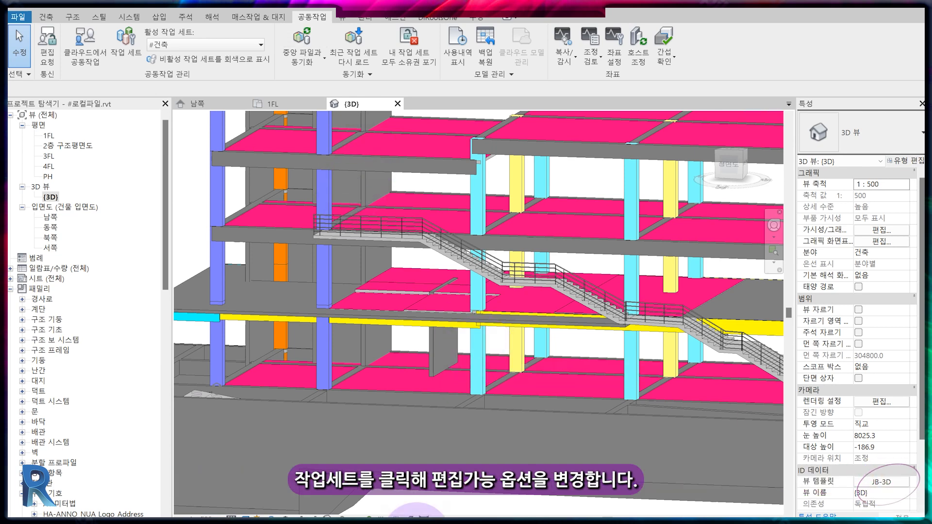
# - Make all six worksets from #건축 to #캐드링크 non-editable and accept the workset changes
pyautogui.click(416, 523)
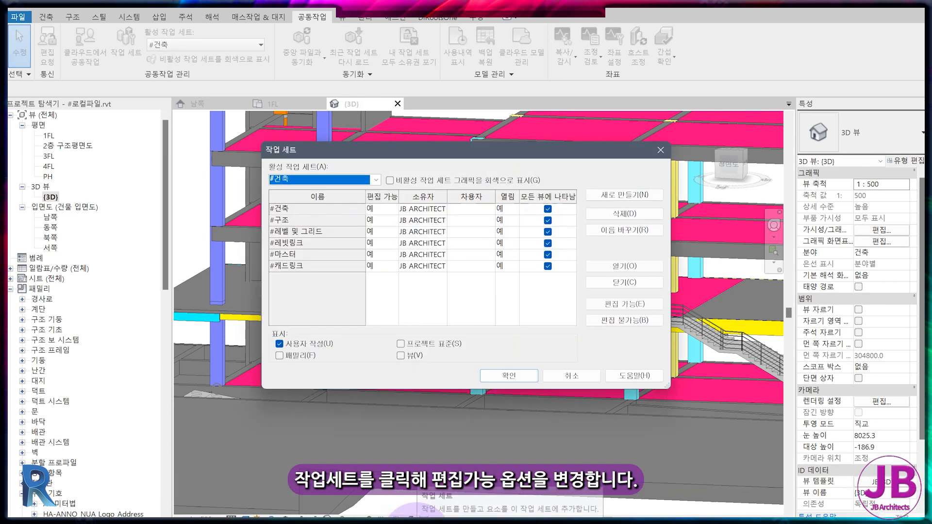
pyautogui.click(331, 210)
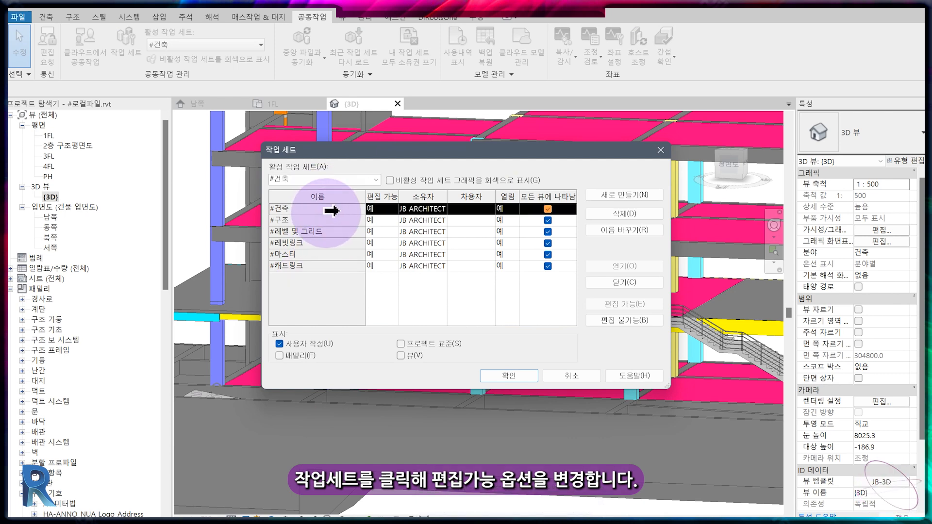
pyautogui.keyDown('shift'); pyautogui.click(325, 265); pyautogui.keyUp('shift')
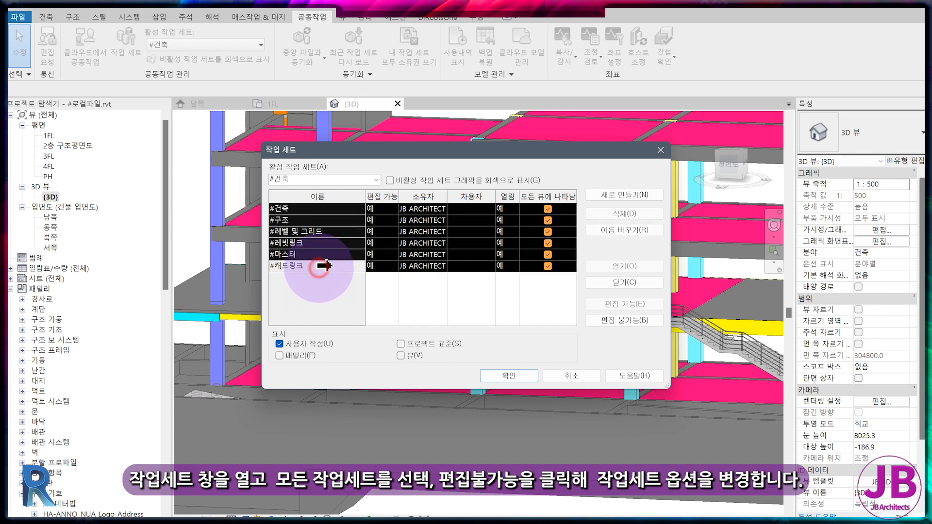
pyautogui.click(611, 321)
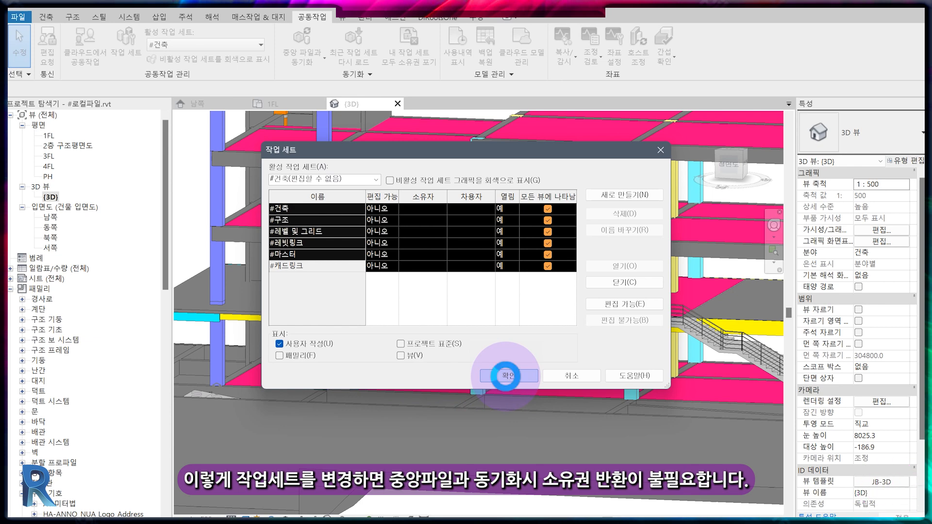
pyautogui.click(506, 375)
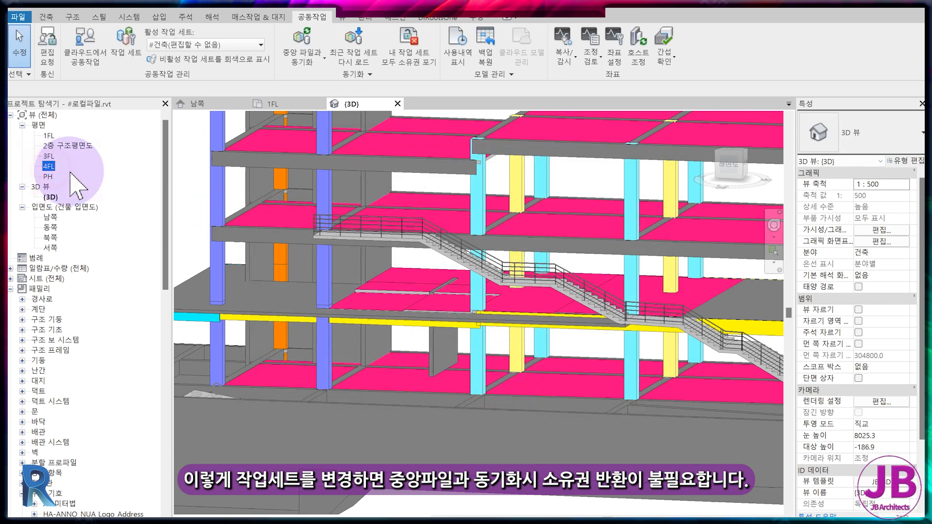
# - Draw a rectangle of 일반 - 200mm walls about 4000 mm wide on 4FL up to RF1, between grids X2 and X3, and check it in 3D
pyautogui.doubleClick(49, 166)
pyautogui.press('w')
pyautogui.press('a')
pyautogui.click(416, 316)
pyautogui.click(447, 355)
pyautogui.press('Escape')
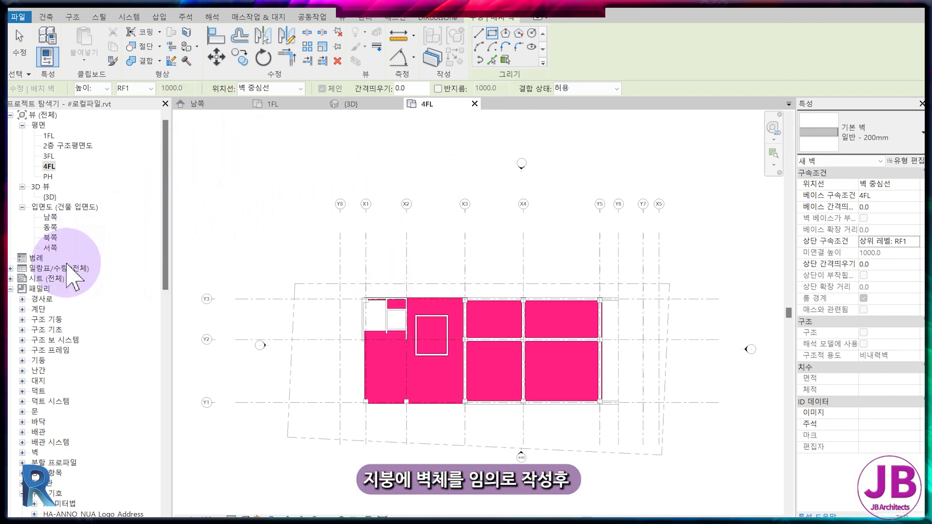
pyautogui.doubleClick(50, 197)
pyautogui.scroll(-3, 427, 194)
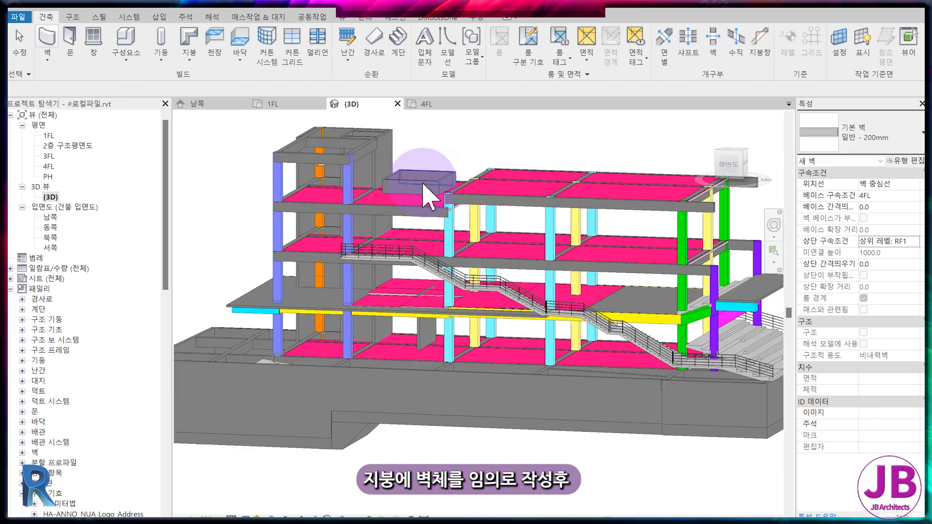
pyautogui.click(415, 194)
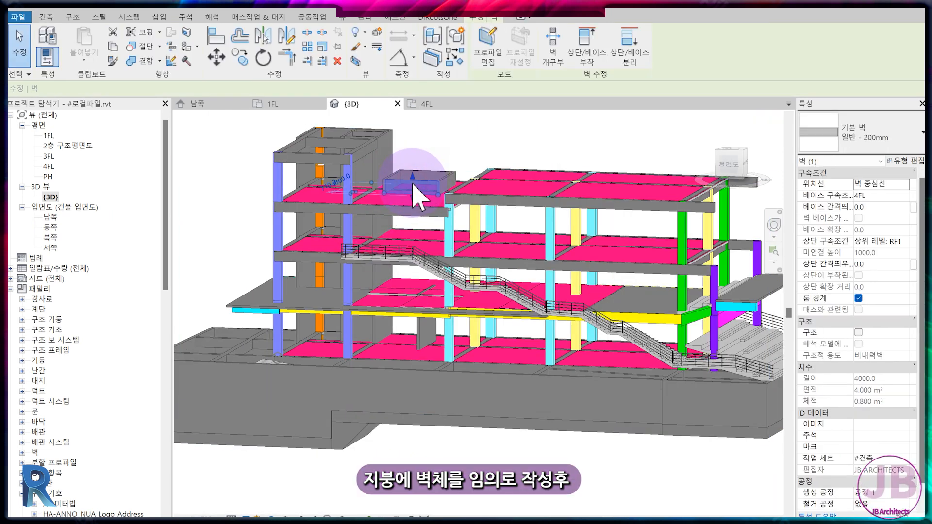
pyautogui.press('Escape')
# - Check the Synchronize and Modify Settings options with the worksets released, and synchronize the wall edit with #중앙파일
pyautogui.click(316, 18)
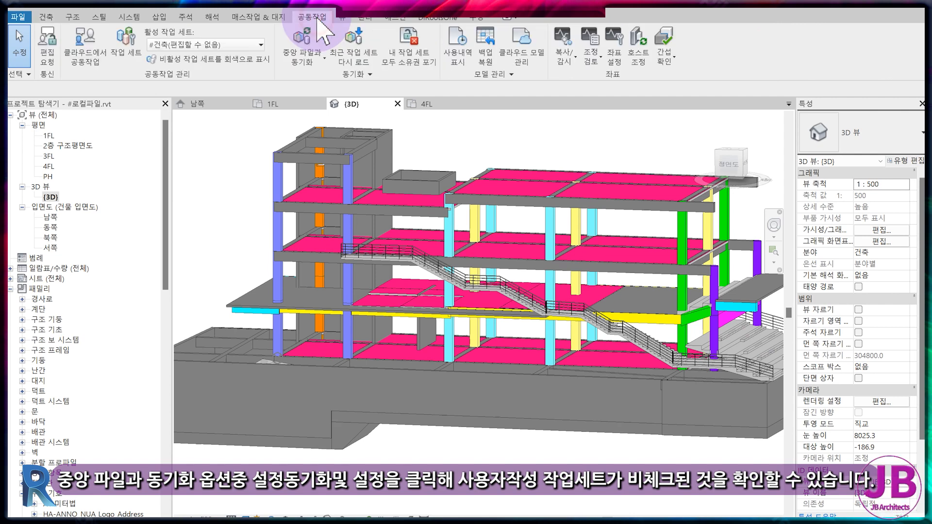
pyautogui.click(302, 56)
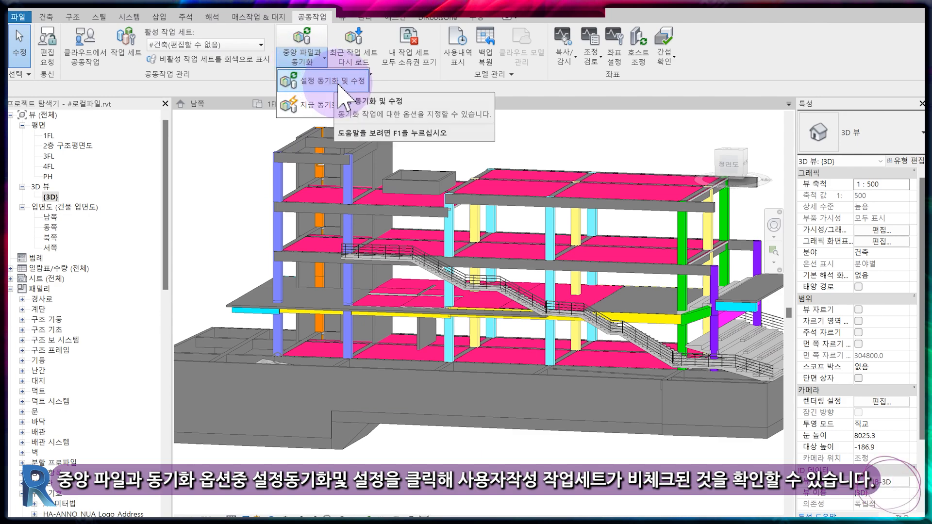
pyautogui.click(337, 83)
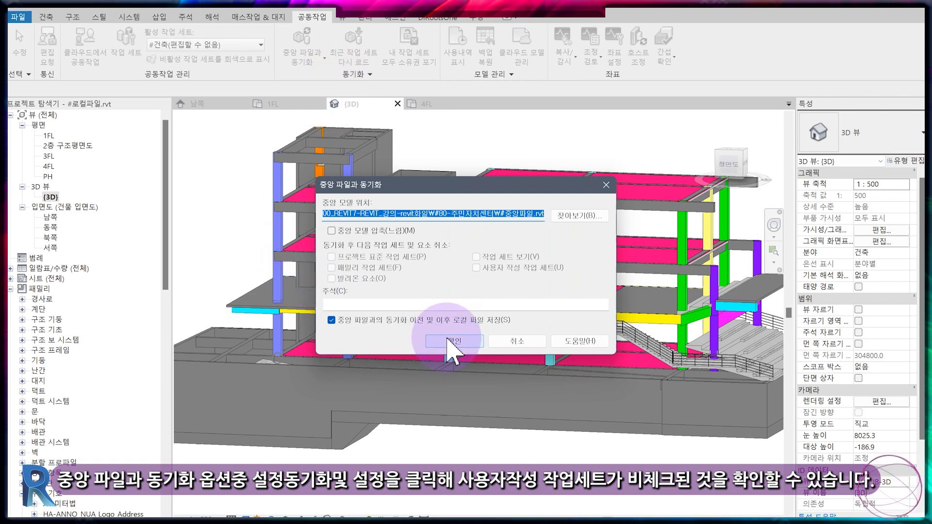
pyautogui.click(449, 342)
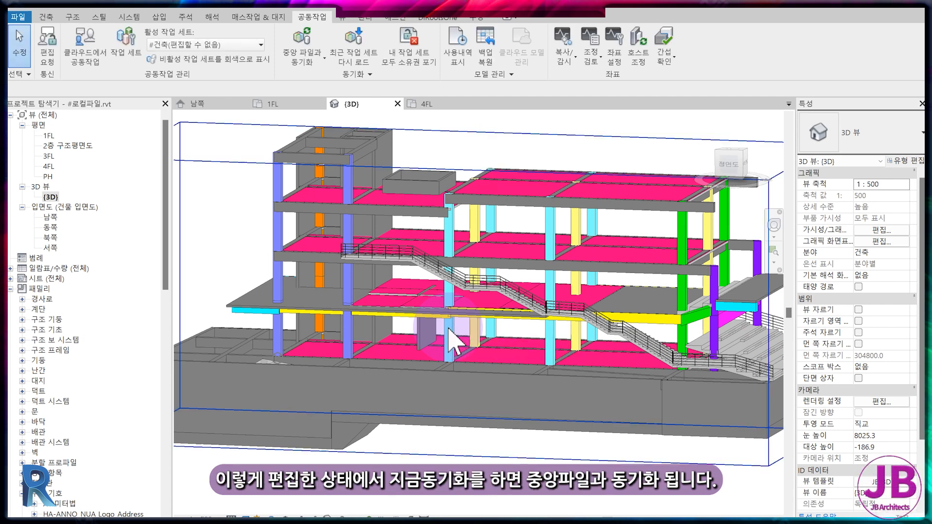
# - Run Synchronize Now, switch to the file manager, and compare the saved times of #로컬파일.rvt and #중앙파일.rvt
pyautogui.click(306, 57)
pyautogui.click(319, 102)
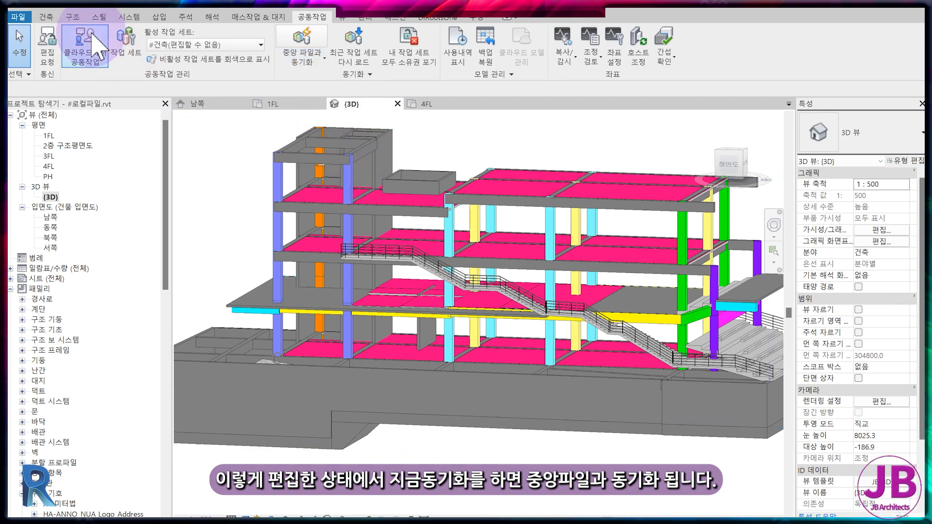
pyautogui.click(383, 78)
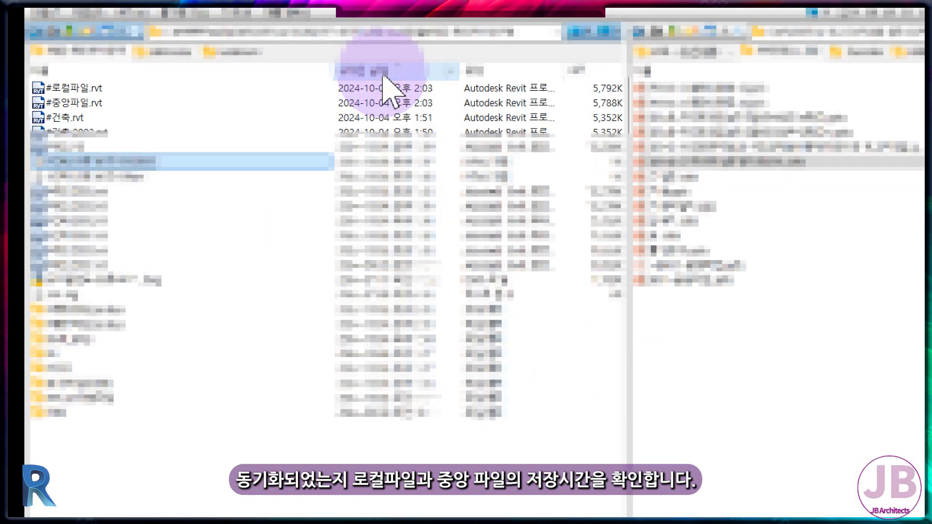
pyautogui.click(102, 103)
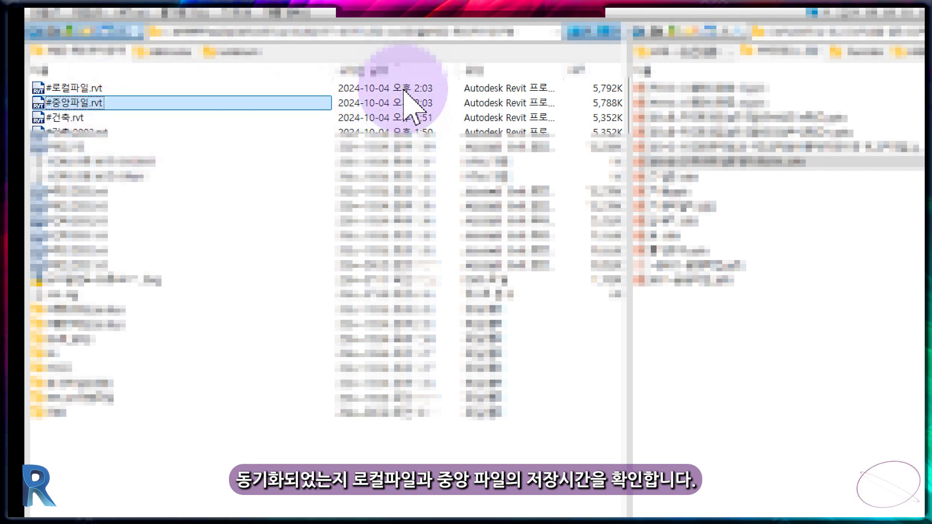